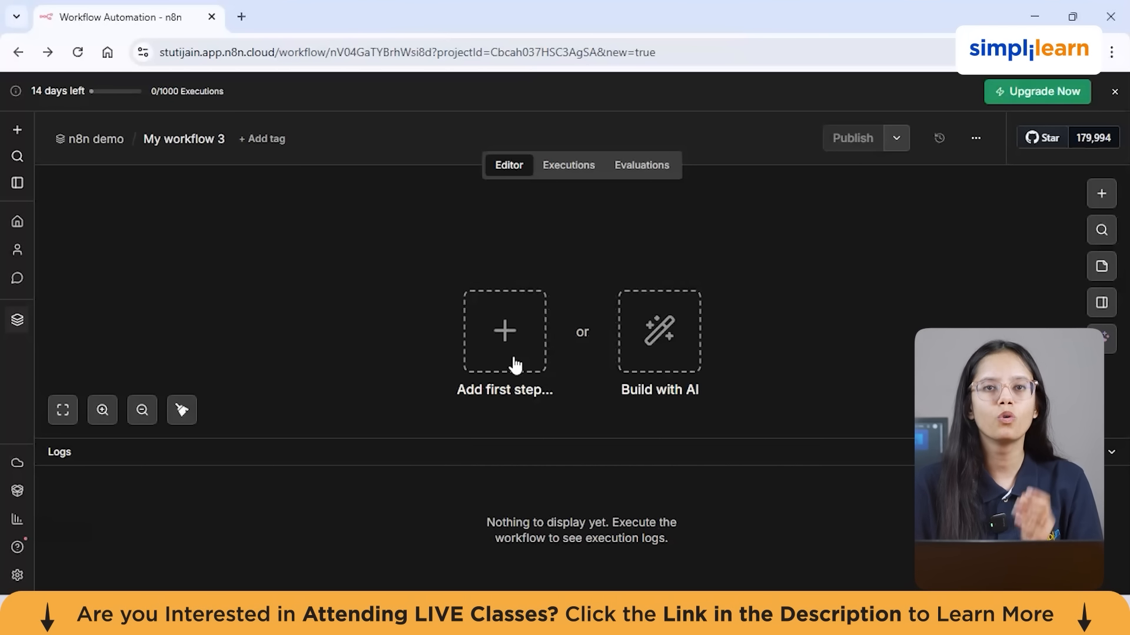
# Step: Check the theme options in the personal settings, keep Dark theme selected, and return to the workflow editor
pyautogui.click(16, 576)
pyautogui.click(119, 191)
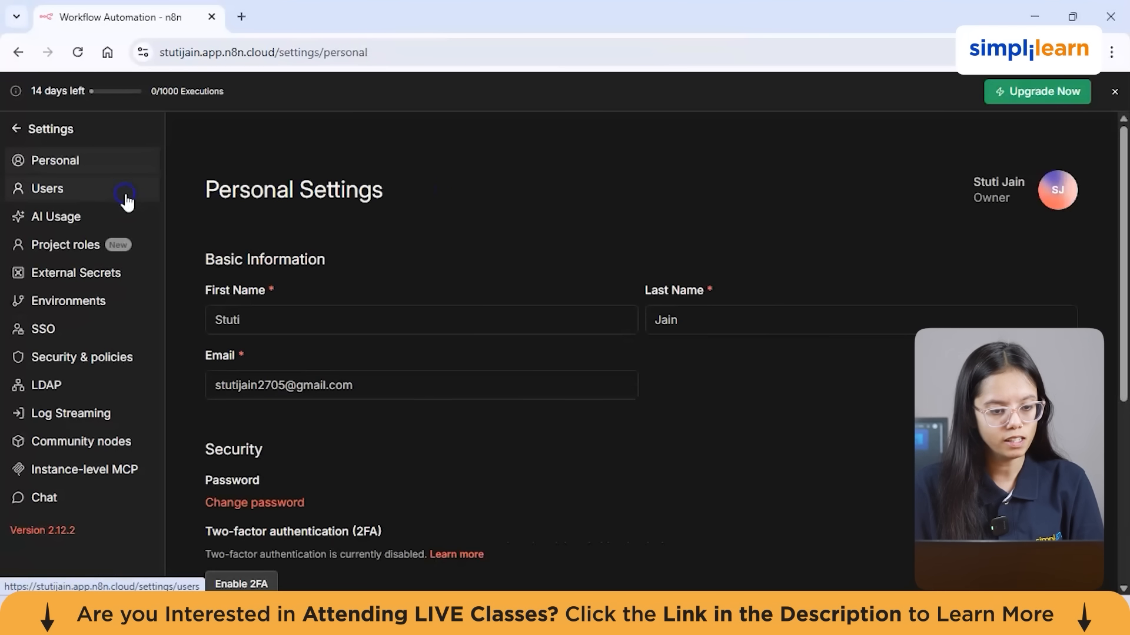
pyautogui.scroll(-4, 431, 493)
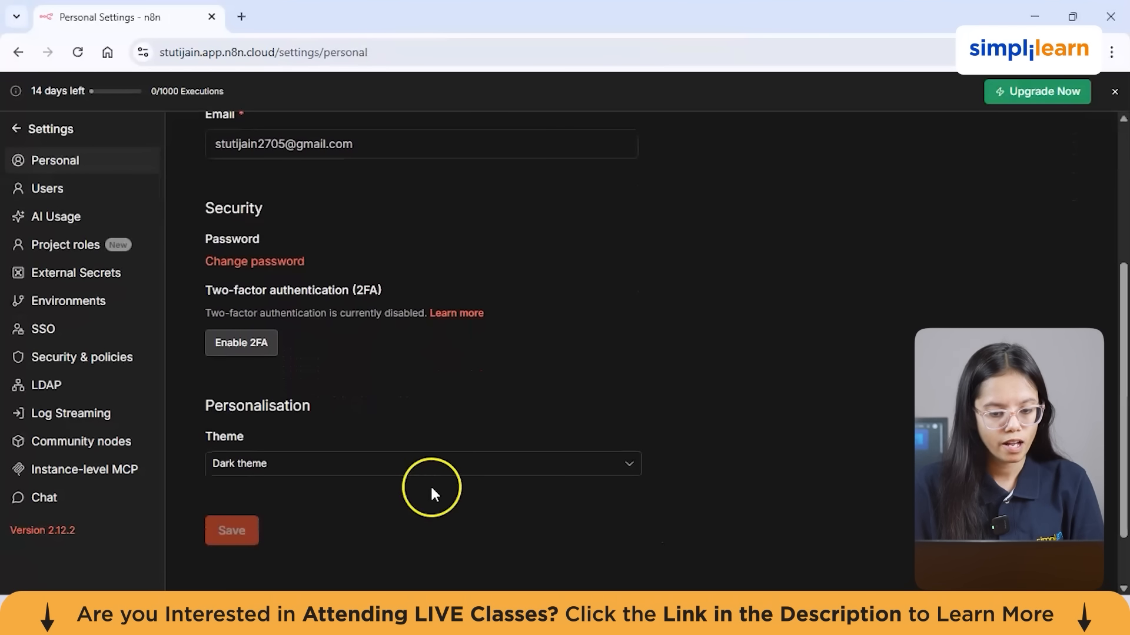
pyautogui.click(389, 469)
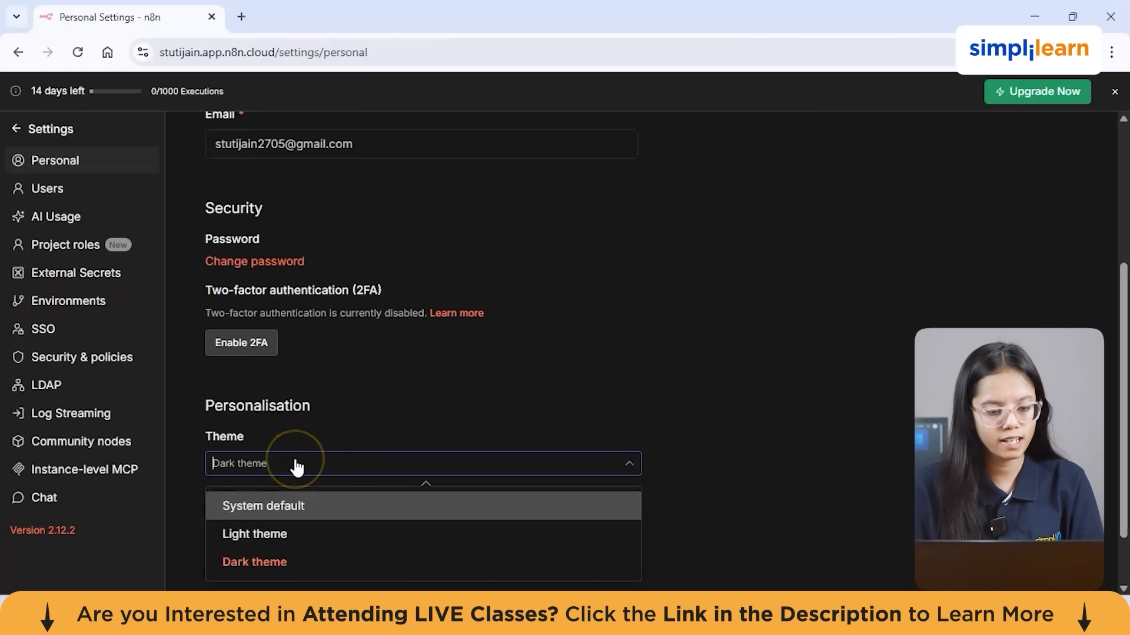
pyautogui.click(278, 565)
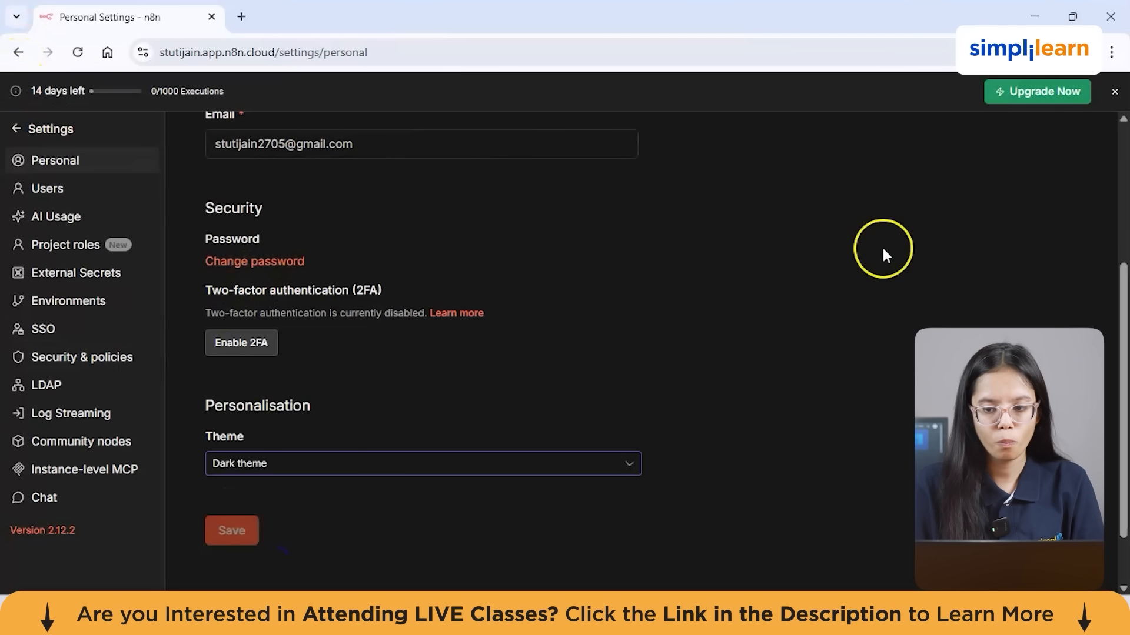
pyautogui.click(18, 52)
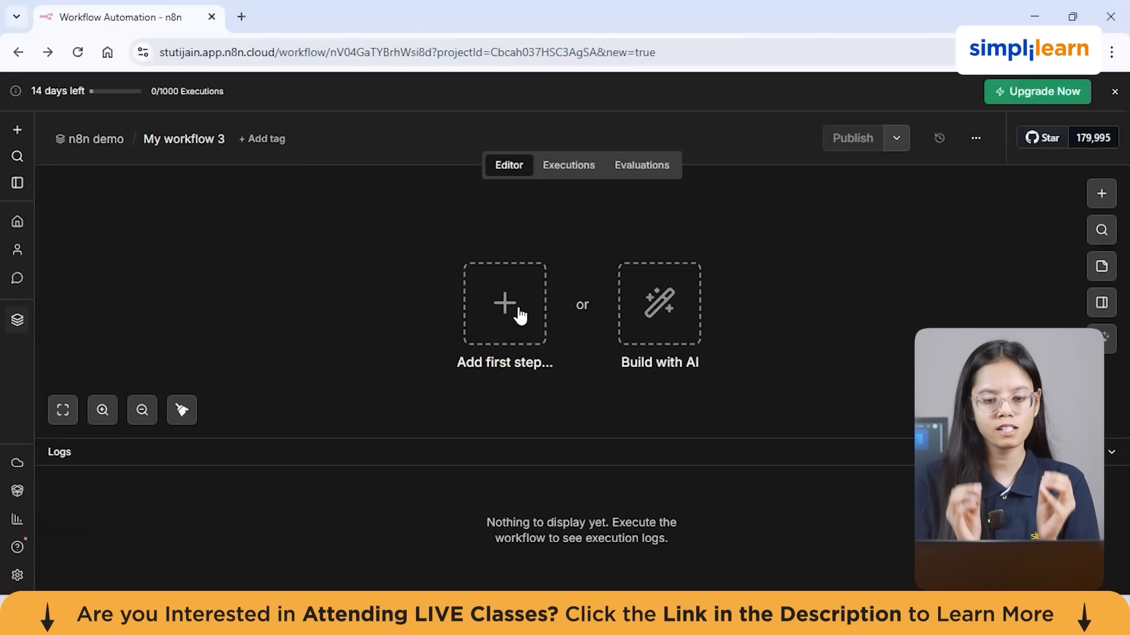
pyautogui.click(479, 318)
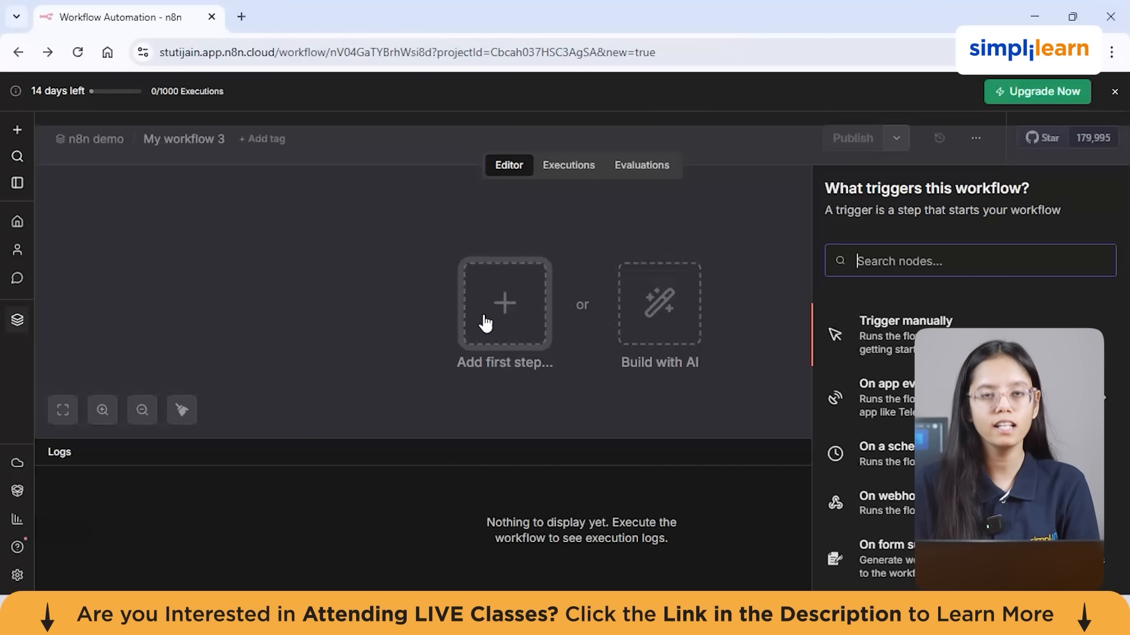
pyautogui.click(98, 219)
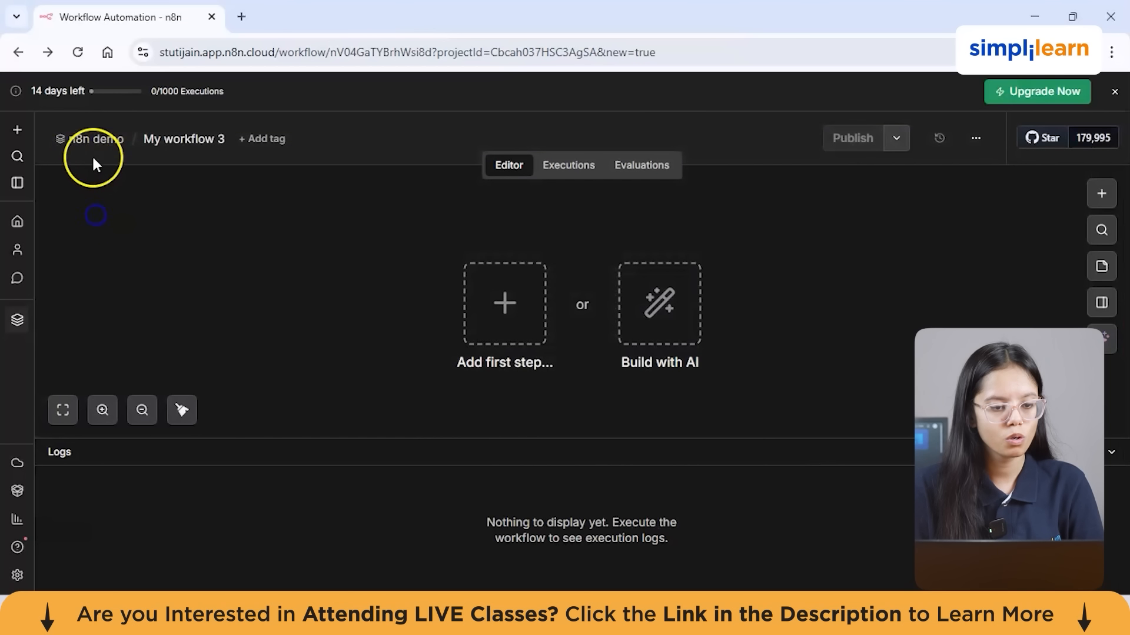
pyautogui.click(18, 130)
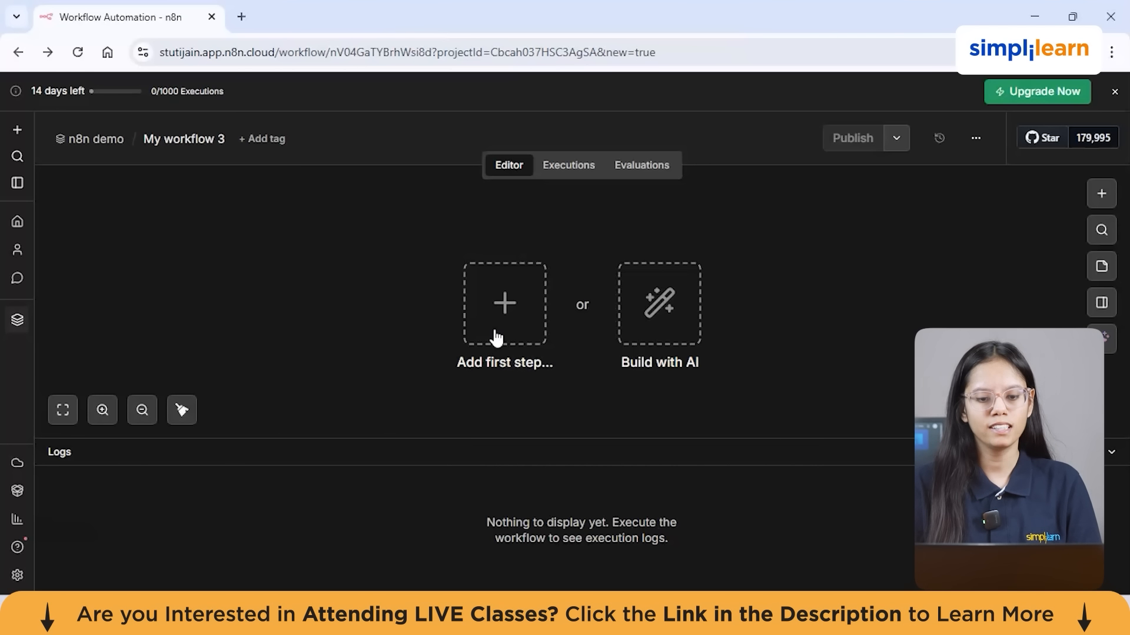
# Step: Add a chat message trigger as the first step of the workflow
pyautogui.click(498, 338)
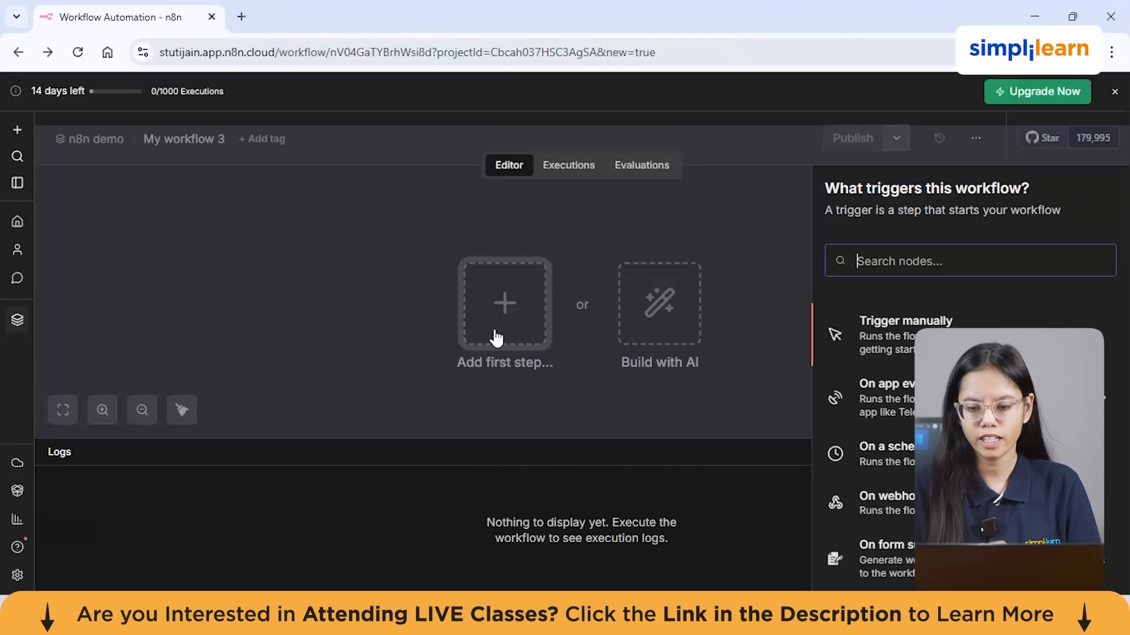
pyautogui.click(850, 415)
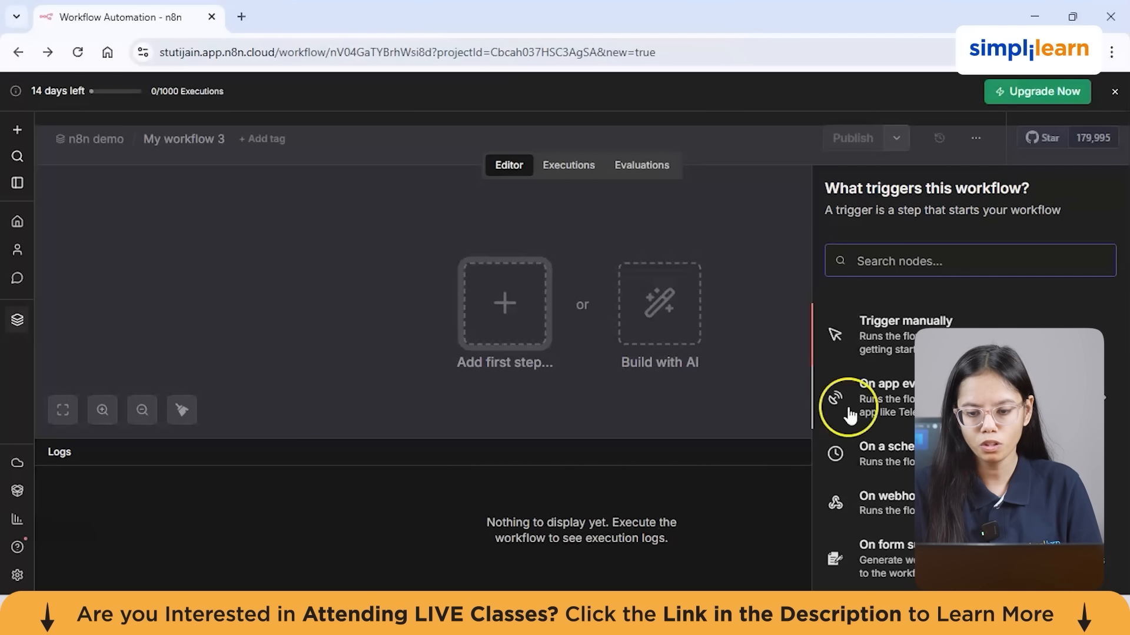
pyautogui.scroll(-1, 886, 400)
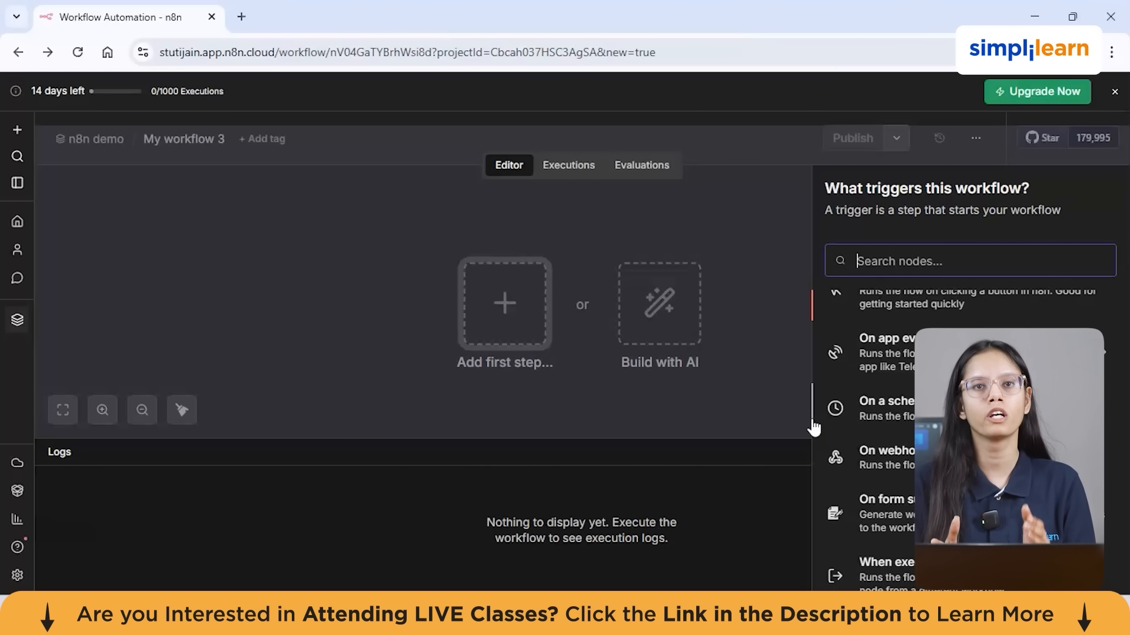
pyautogui.scroll(-1, 847, 459)
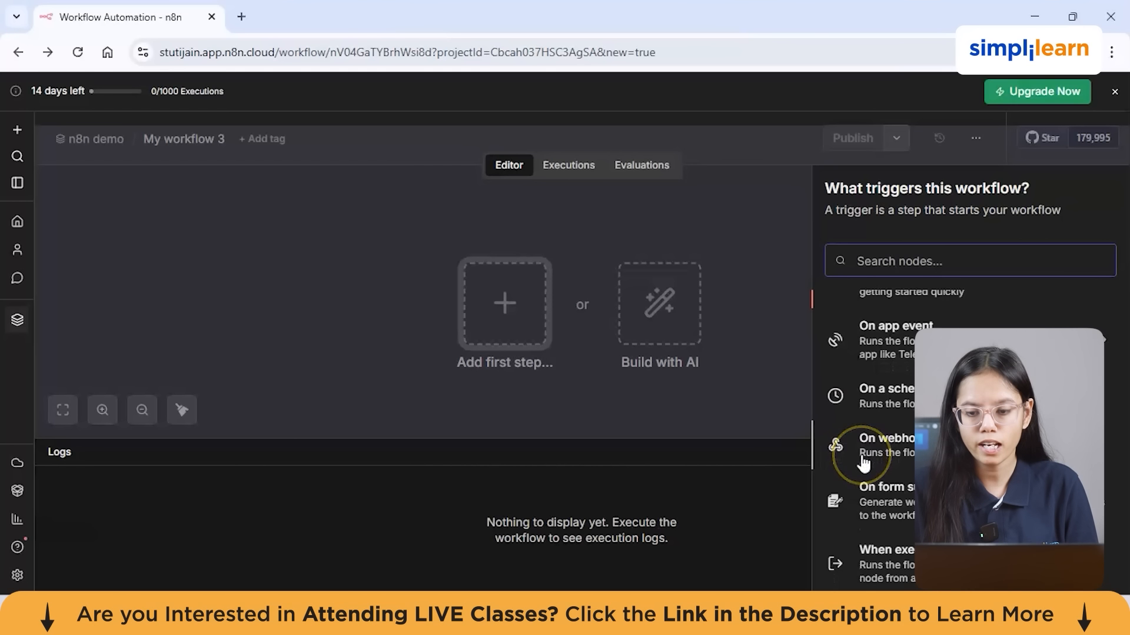
pyautogui.scroll(-2, 863, 463)
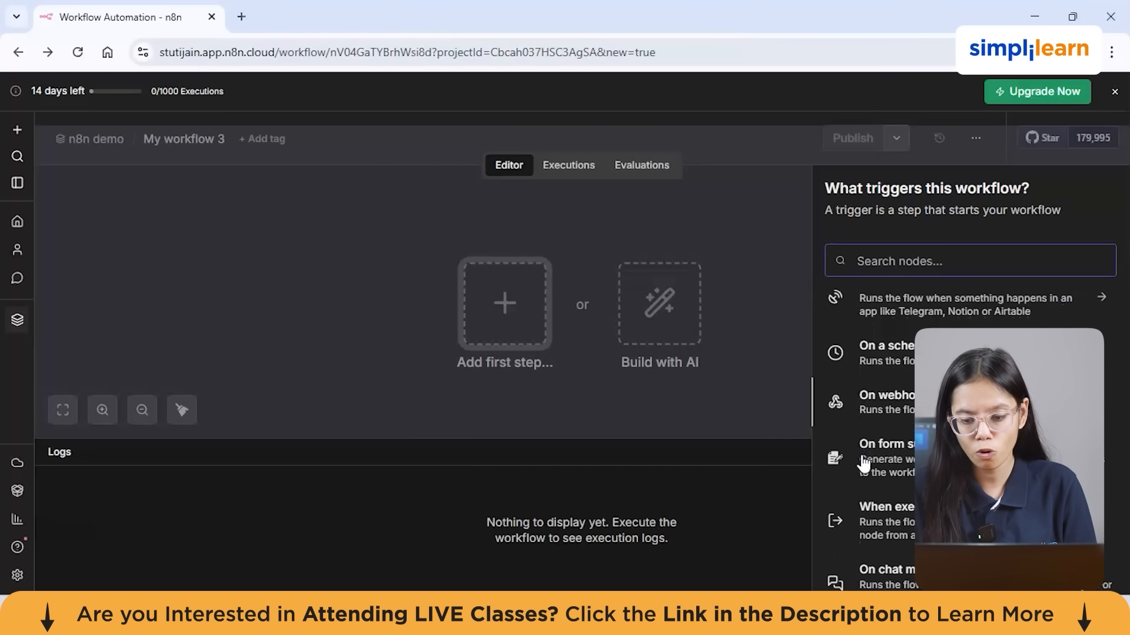
pyautogui.scroll(-5, 863, 464)
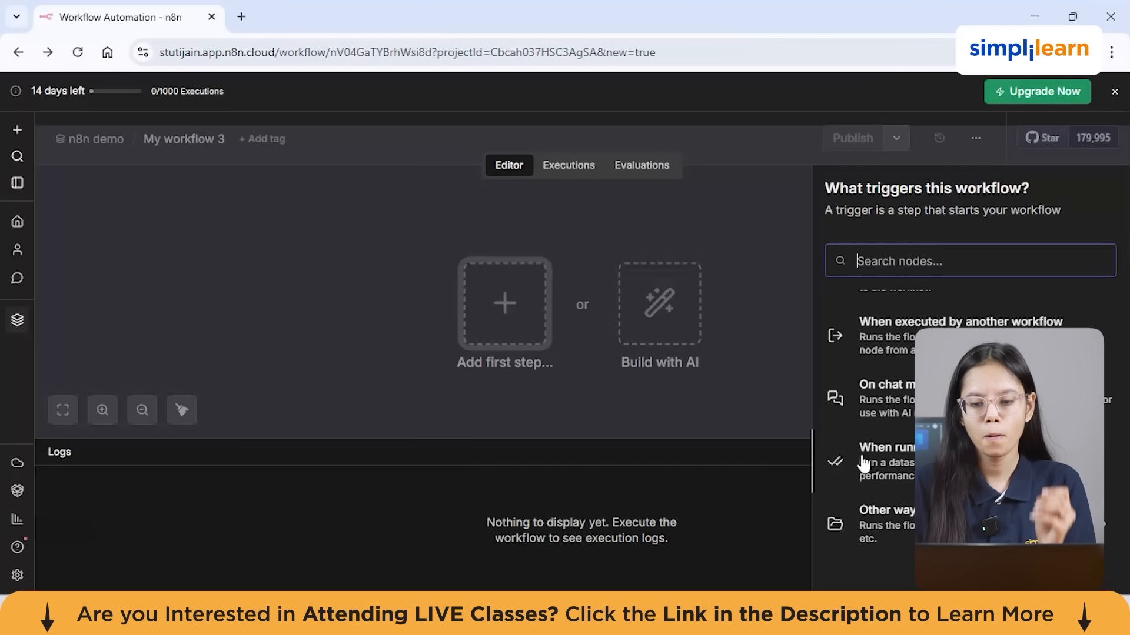
pyautogui.click(873, 456)
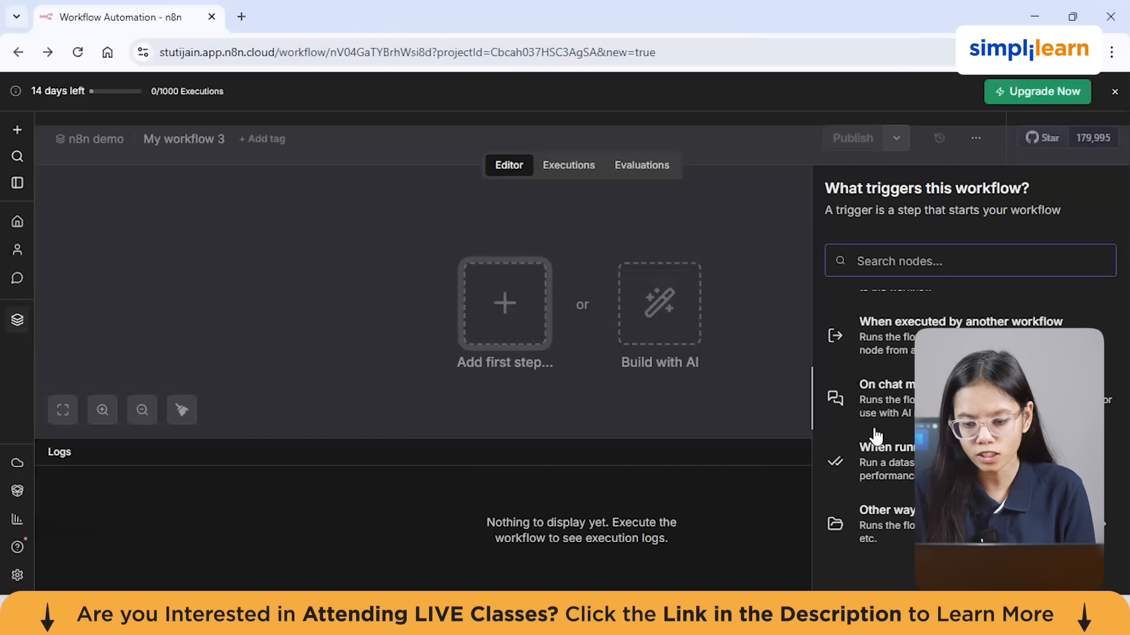
pyautogui.click(887, 382)
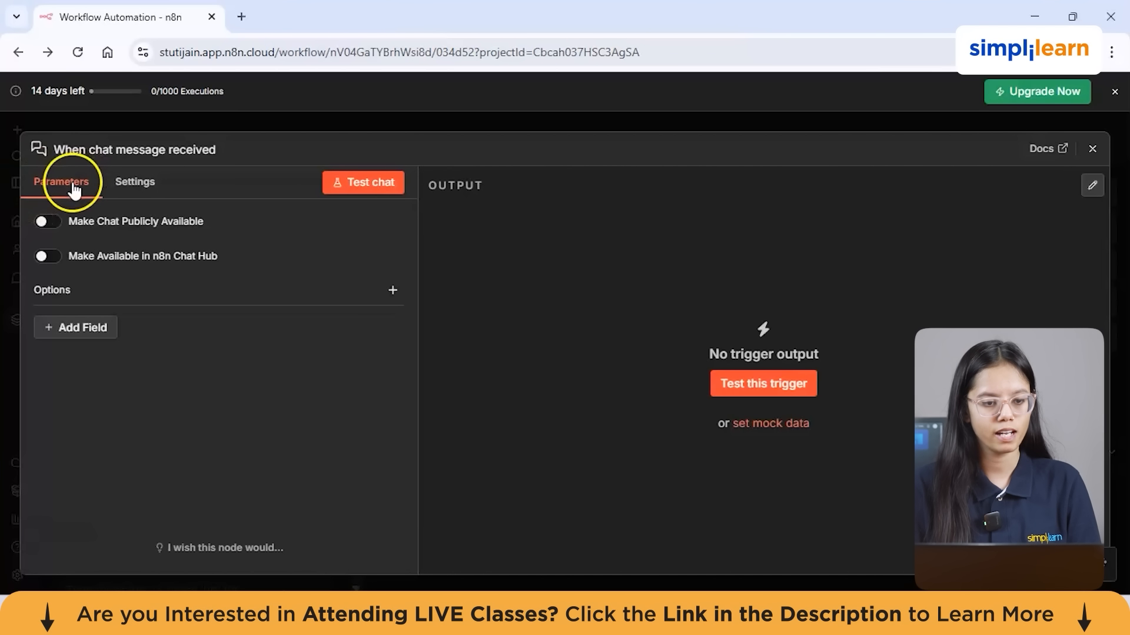
# Step: Make the trigger's chat publicly available and choose None for its authentication
pyautogui.click(45, 223)
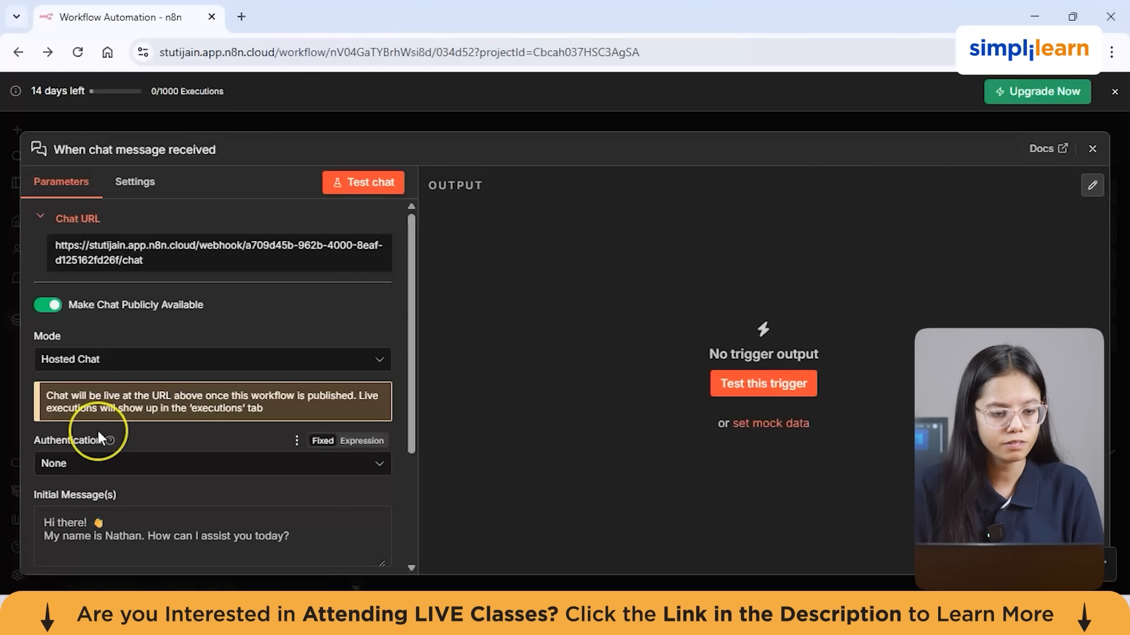
pyautogui.scroll(-2, 98, 431)
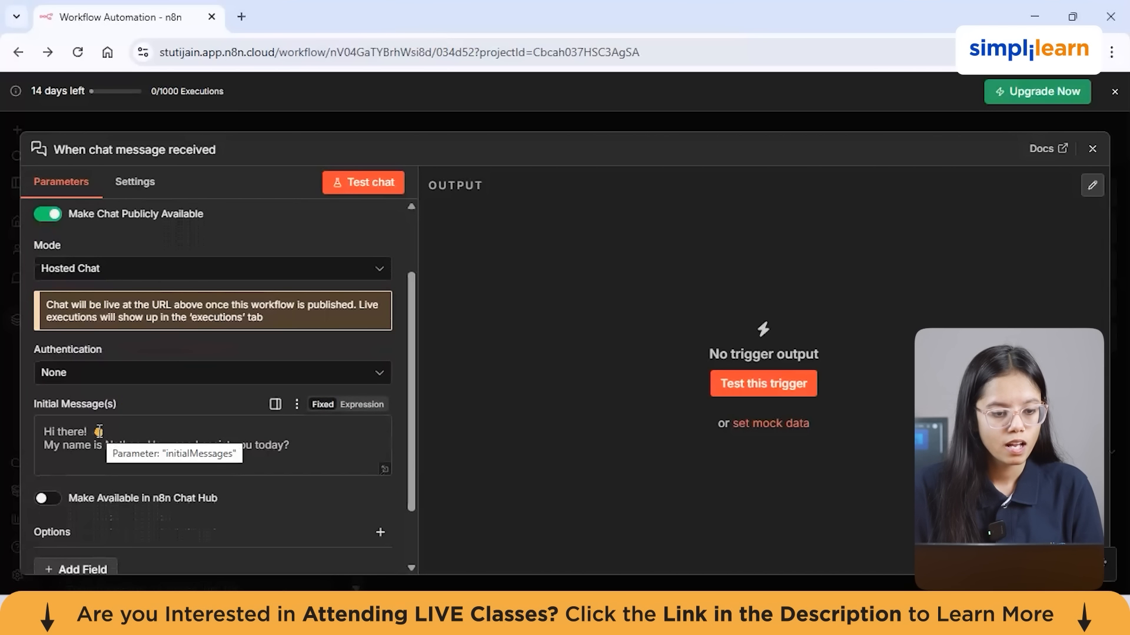
pyautogui.click(105, 372)
pyautogui.scroll(-1, 104, 370)
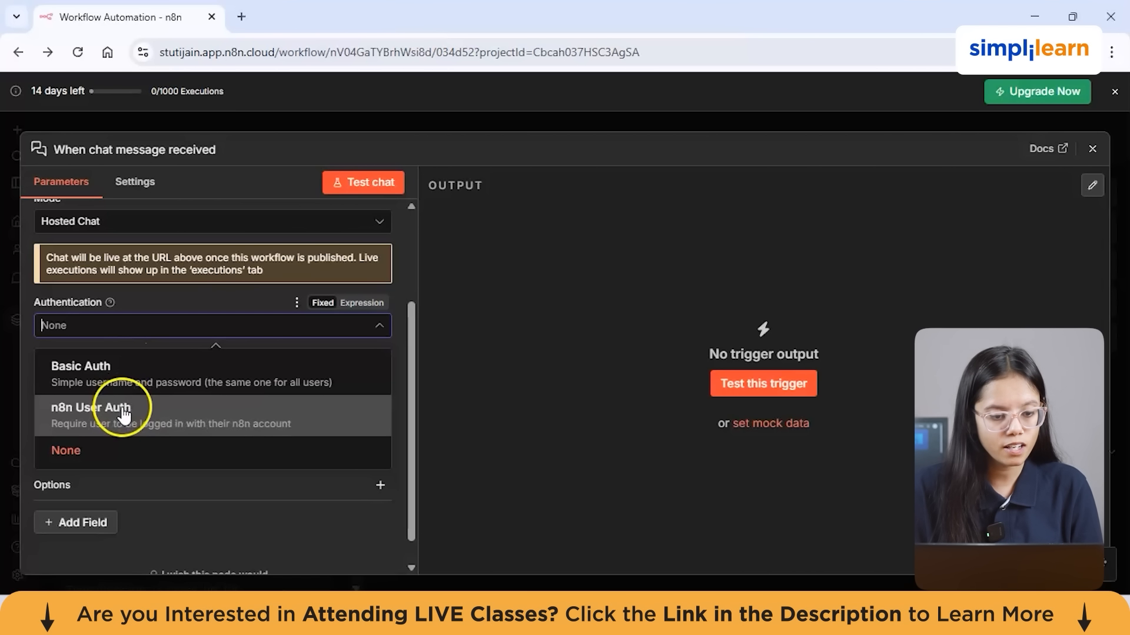
pyautogui.click(117, 451)
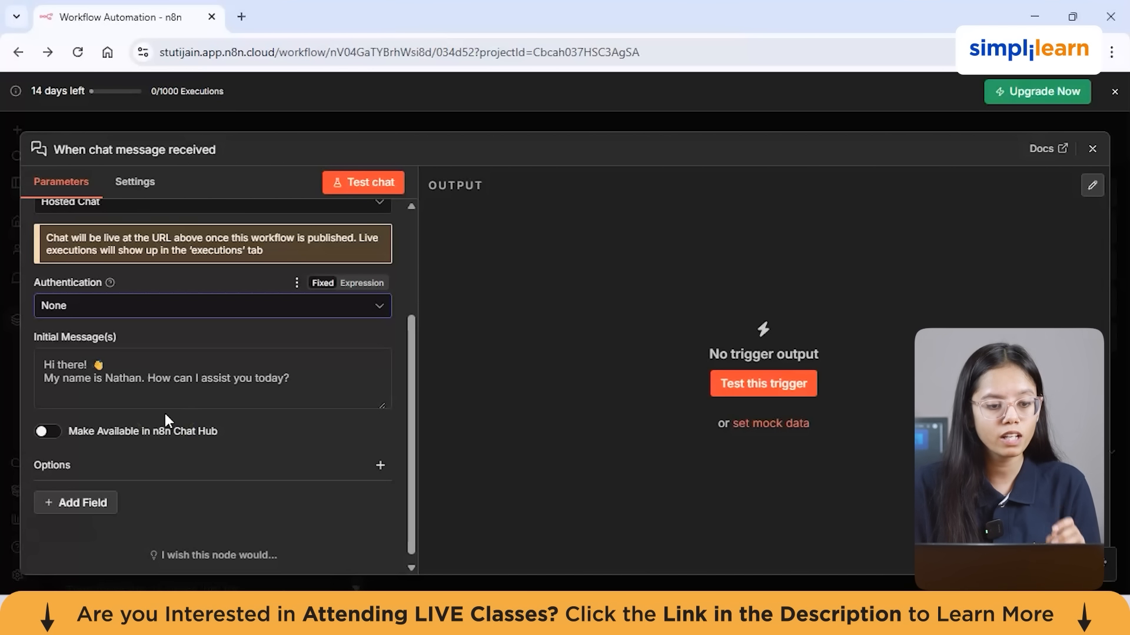
# Step: Replace the assistant's name in the initial chat message with the presenter's first name, keeping the message as fixed text
pyautogui.click(141, 380)
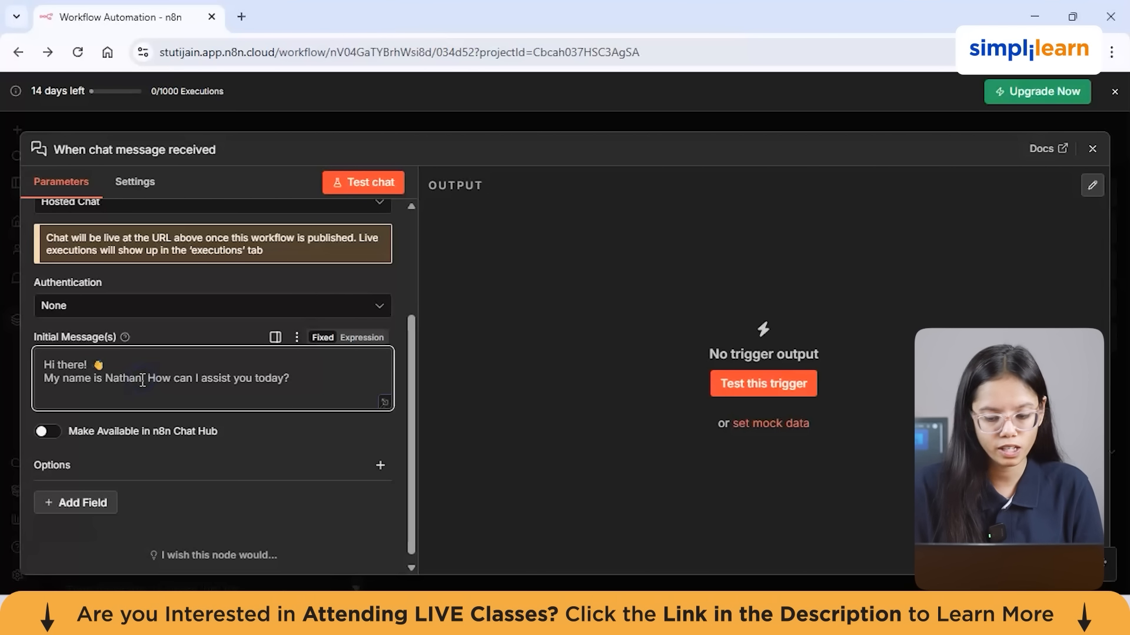
pyautogui.press('BackSpace')
pyautogui.press('BackSpace')
pyautogui.press('BackSpace')
pyautogui.press('BackSpace')
pyautogui.press('BackSpace')
pyautogui.press('BackSpace')
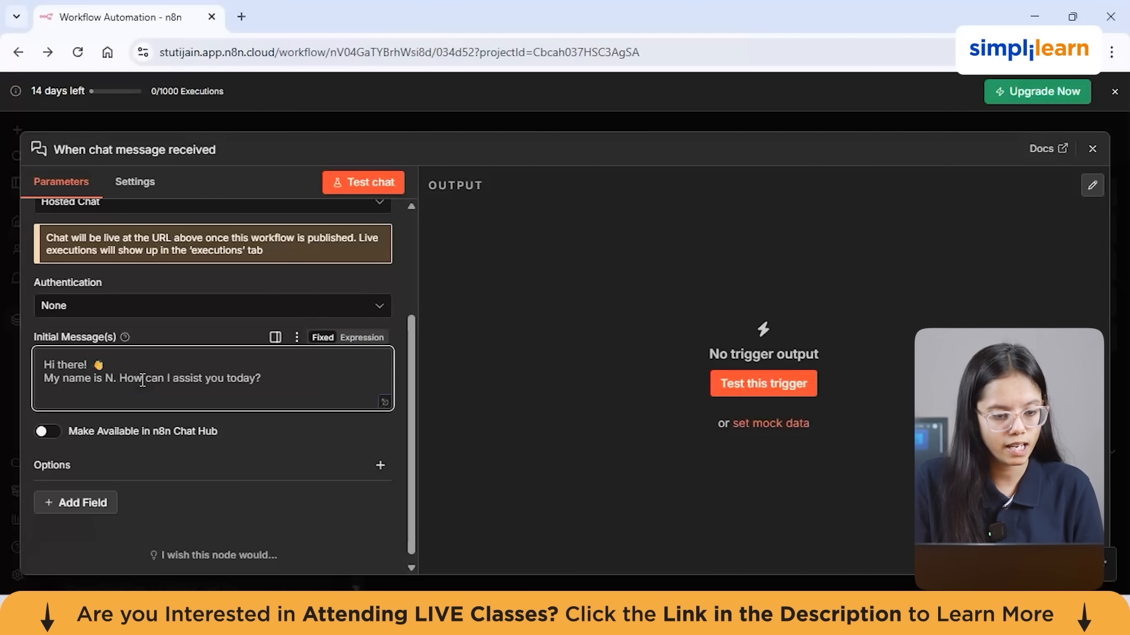
pyautogui.write('SA')
pyautogui.press('BackSpace')
pyautogui.write('tuti')
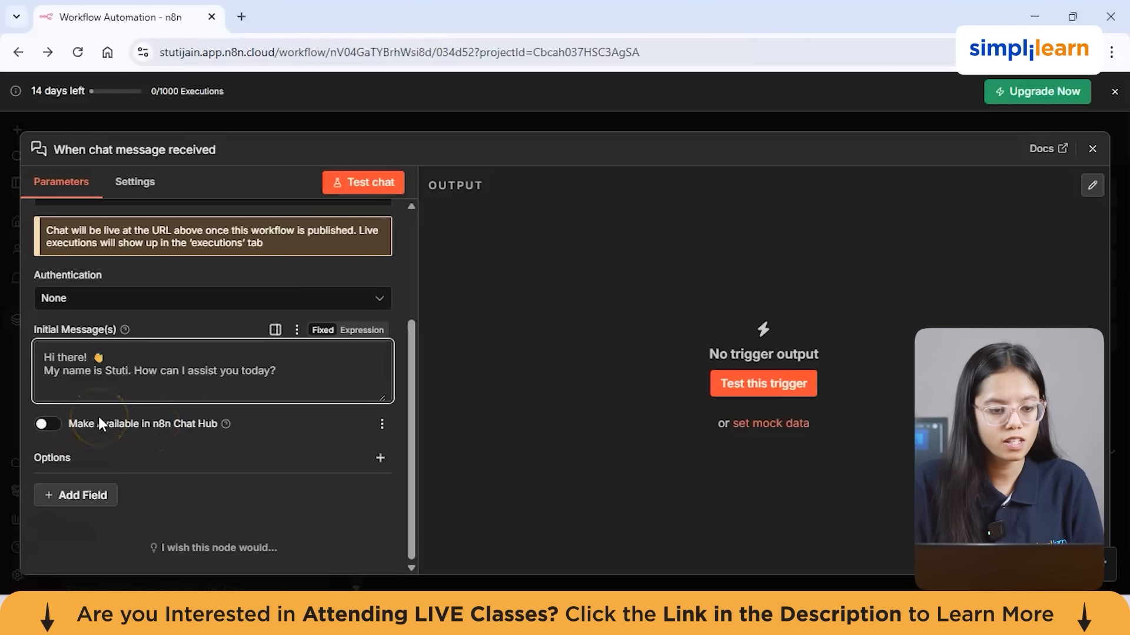
pyautogui.click(353, 331)
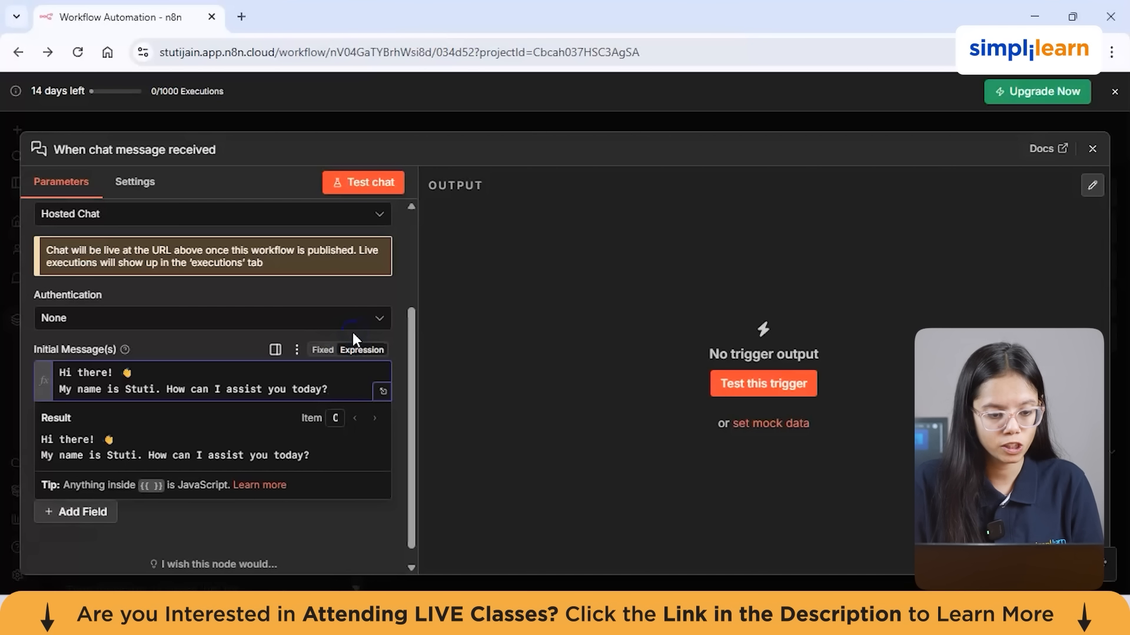
pyautogui.click(322, 351)
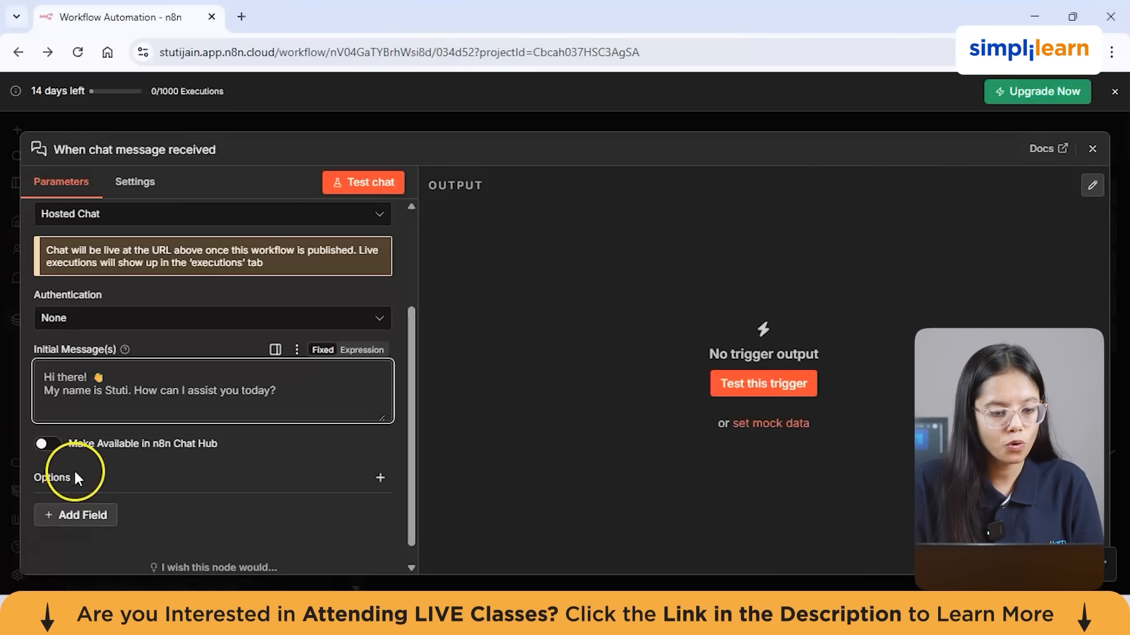
# Step: Add the Custom Chat Styling field to the chat trigger and start the test chat
pyautogui.click(102, 515)
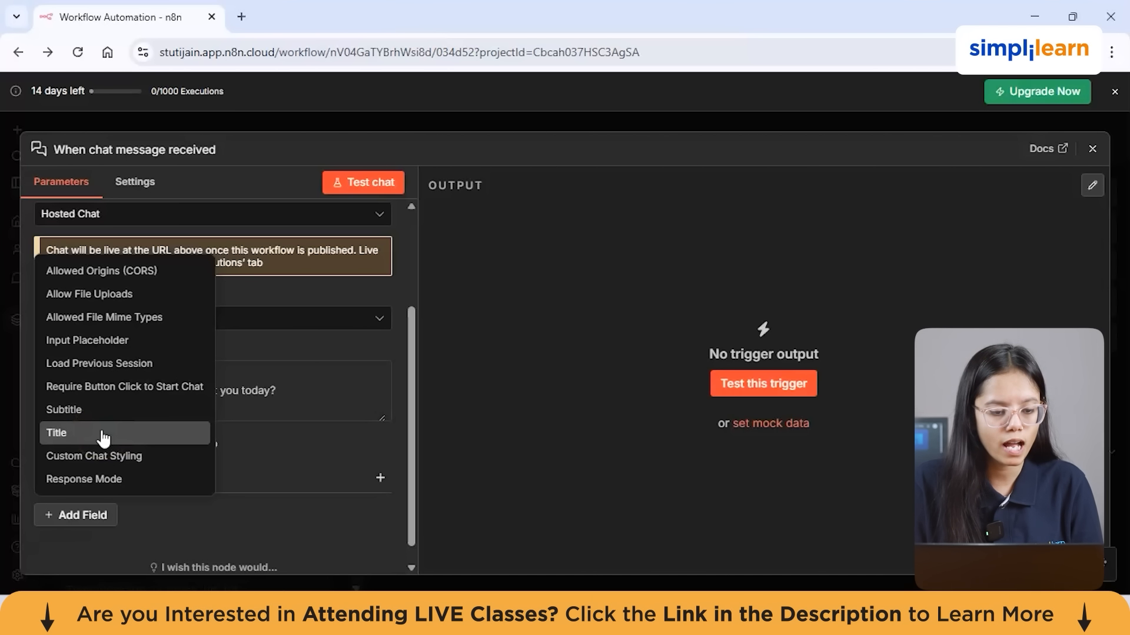
pyautogui.click(101, 459)
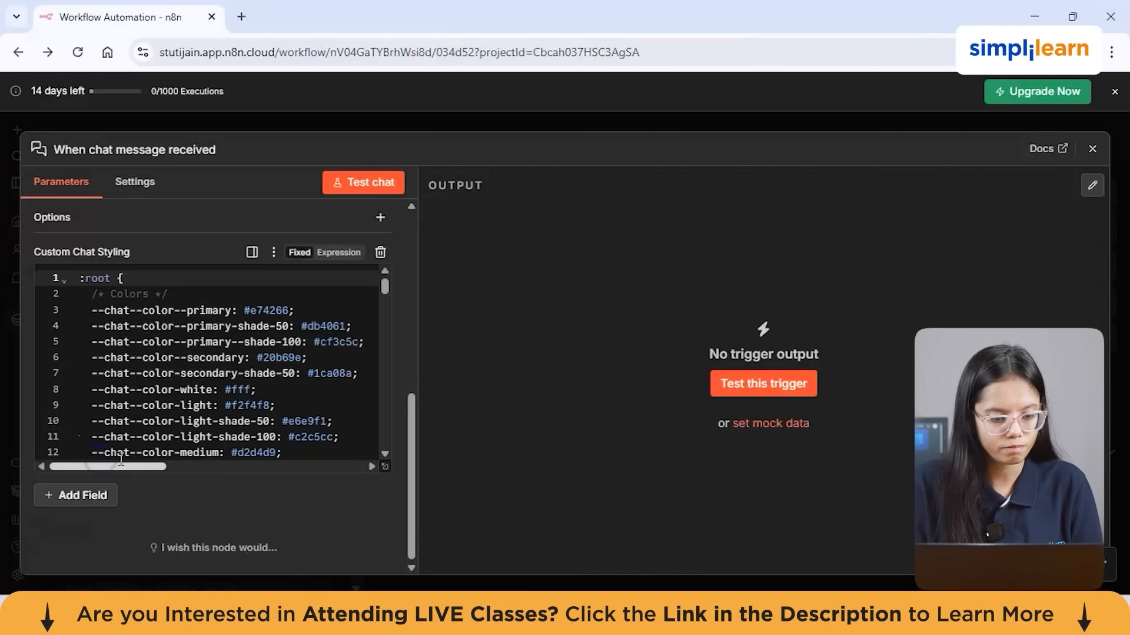
pyautogui.click(353, 182)
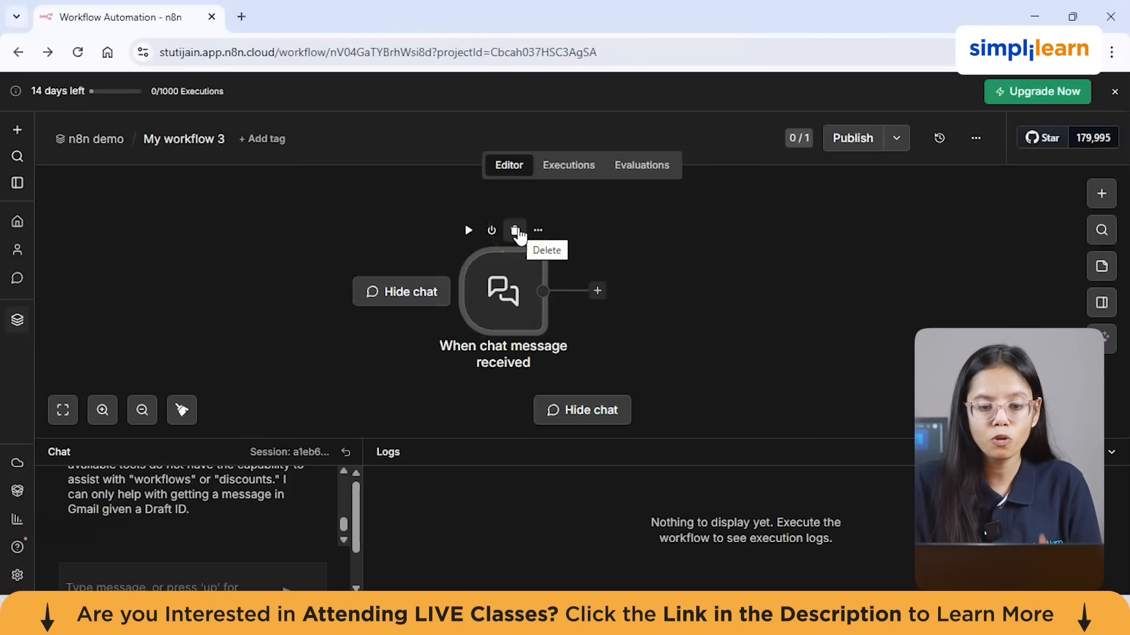
# Step: Test the chat trigger by sending the message "Hey" in the chat
pyautogui.moveTo(505, 332); pyautogui.dragTo(505, 325)
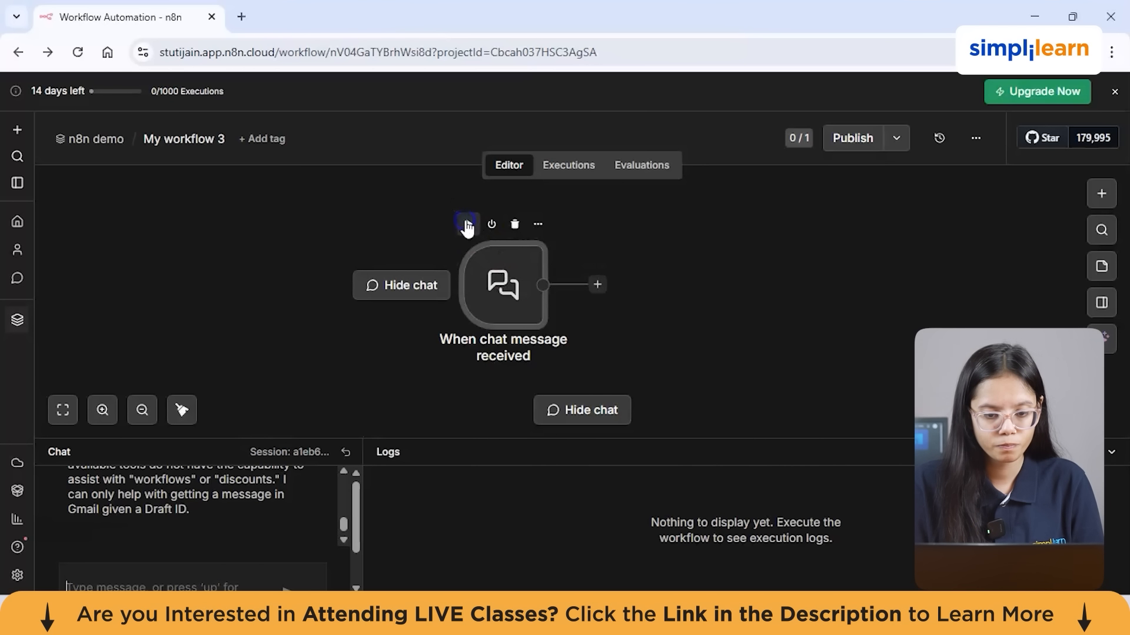
pyautogui.scroll(-1, 193, 552)
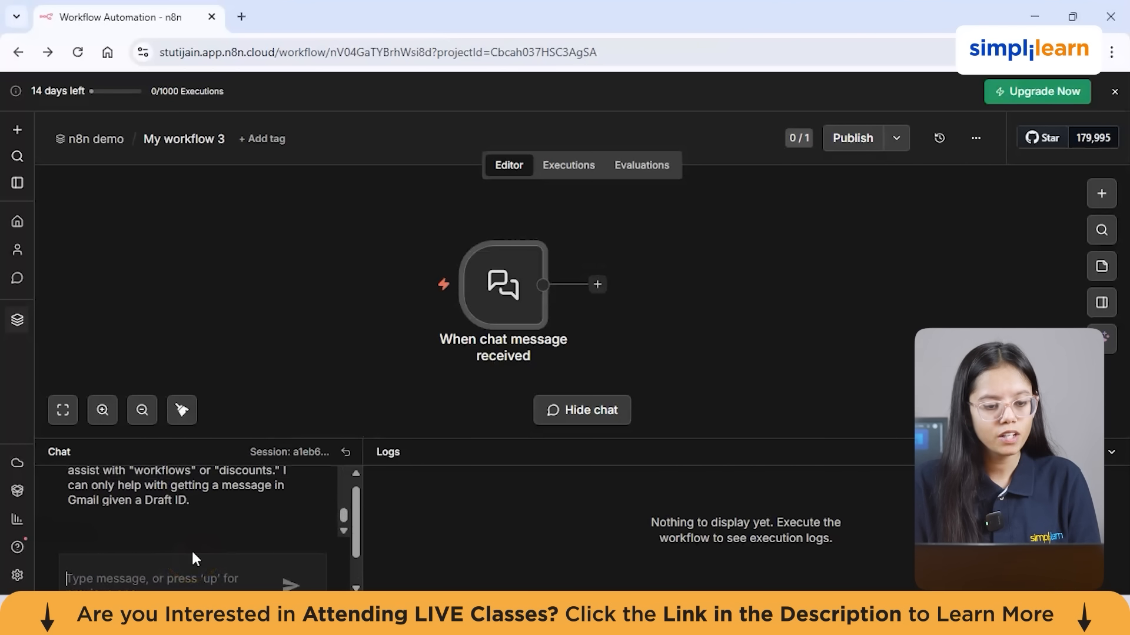
pyautogui.scroll(-2, 192, 553)
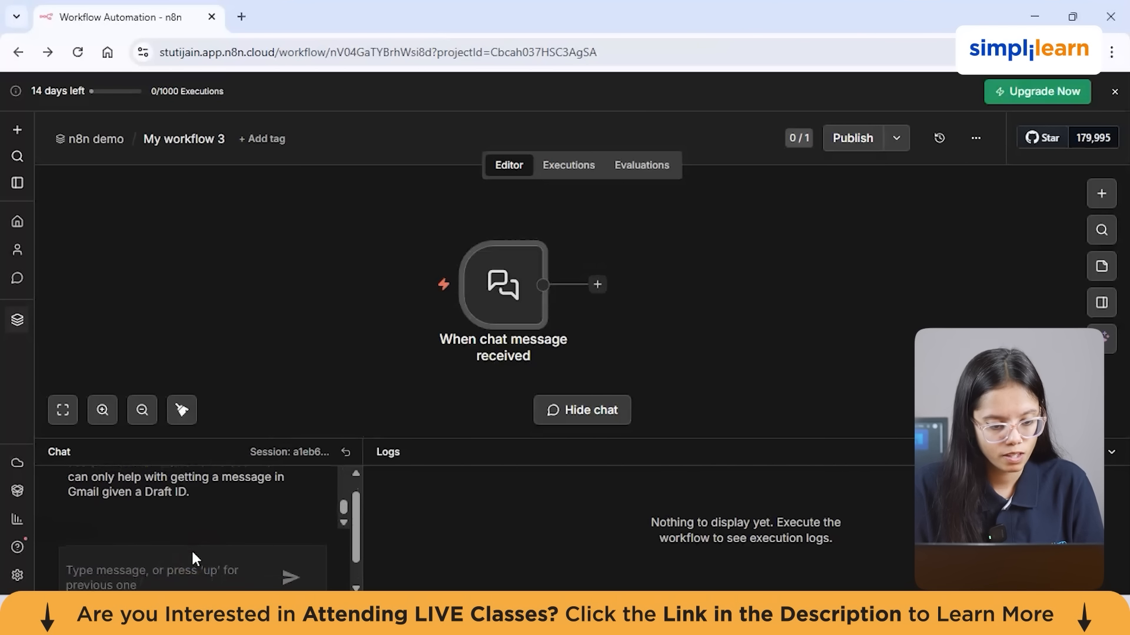
pyautogui.click(160, 554)
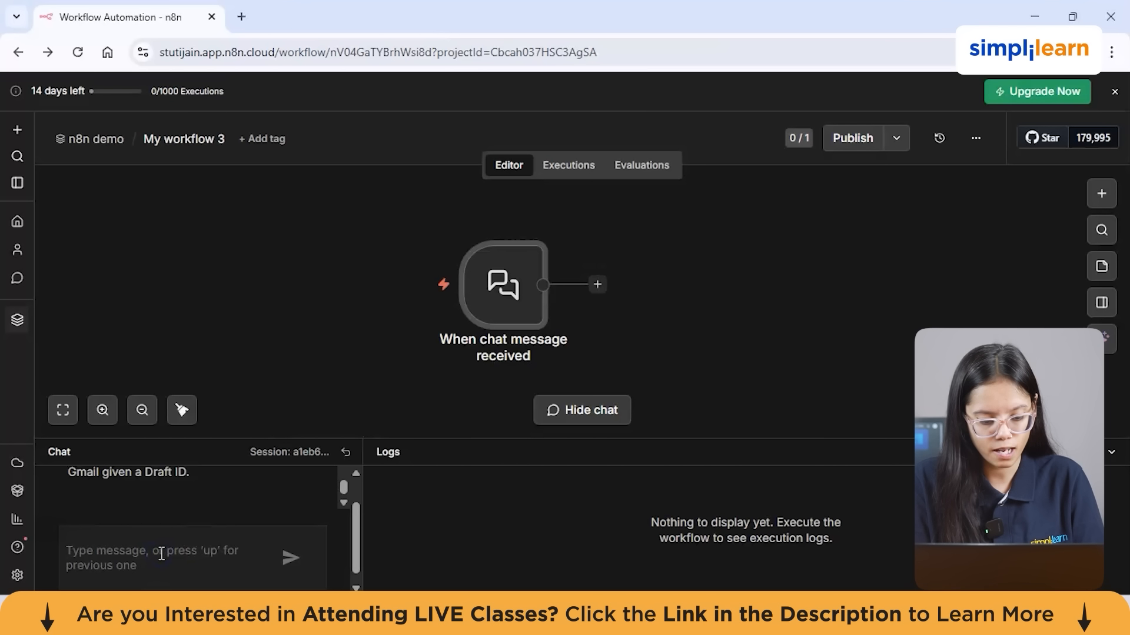
pyautogui.write('Hey')
pyautogui.press('Return')
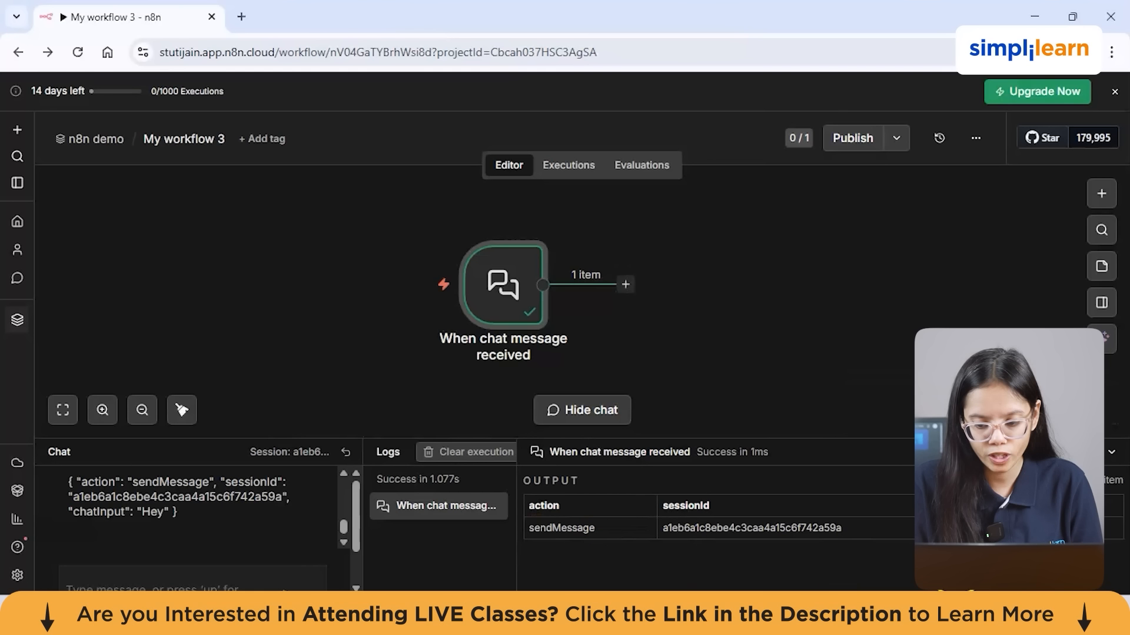
# Step: Browse the available AI nodes and add an AI Agent node after the chat trigger
pyautogui.moveTo(537, 327)
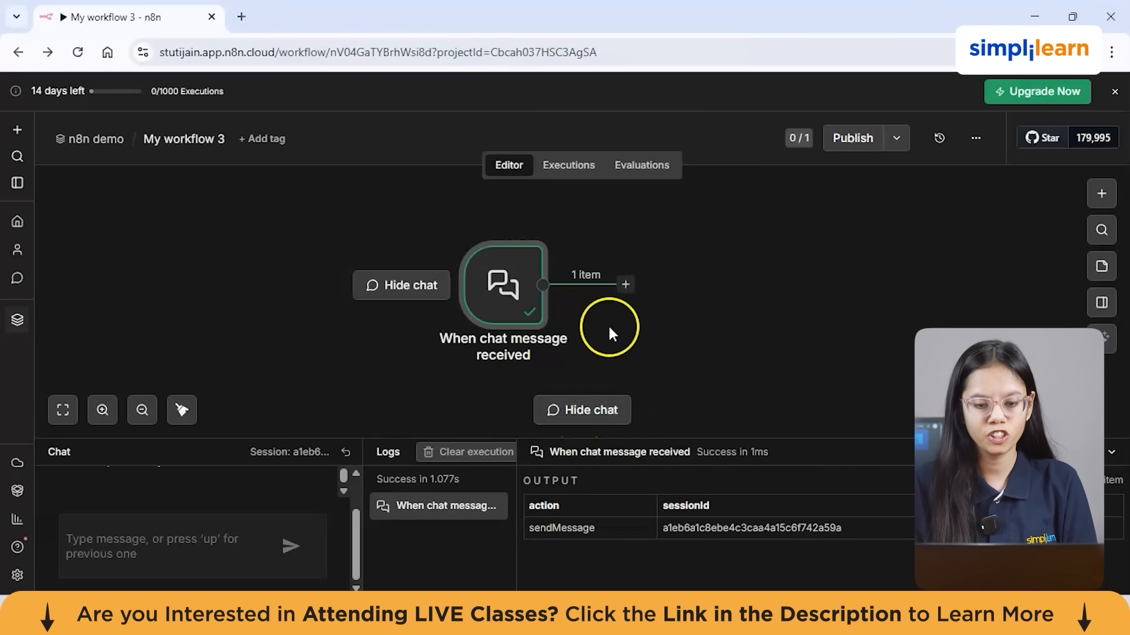
pyautogui.click(625, 284)
pyautogui.click(895, 313)
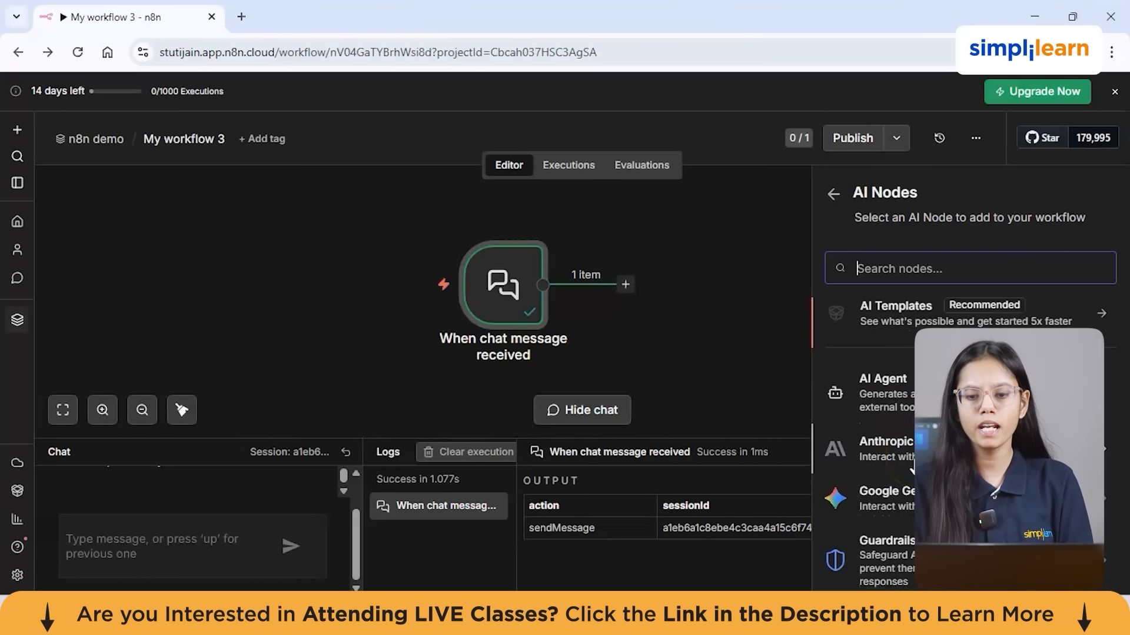
pyautogui.scroll(-3, 912, 465)
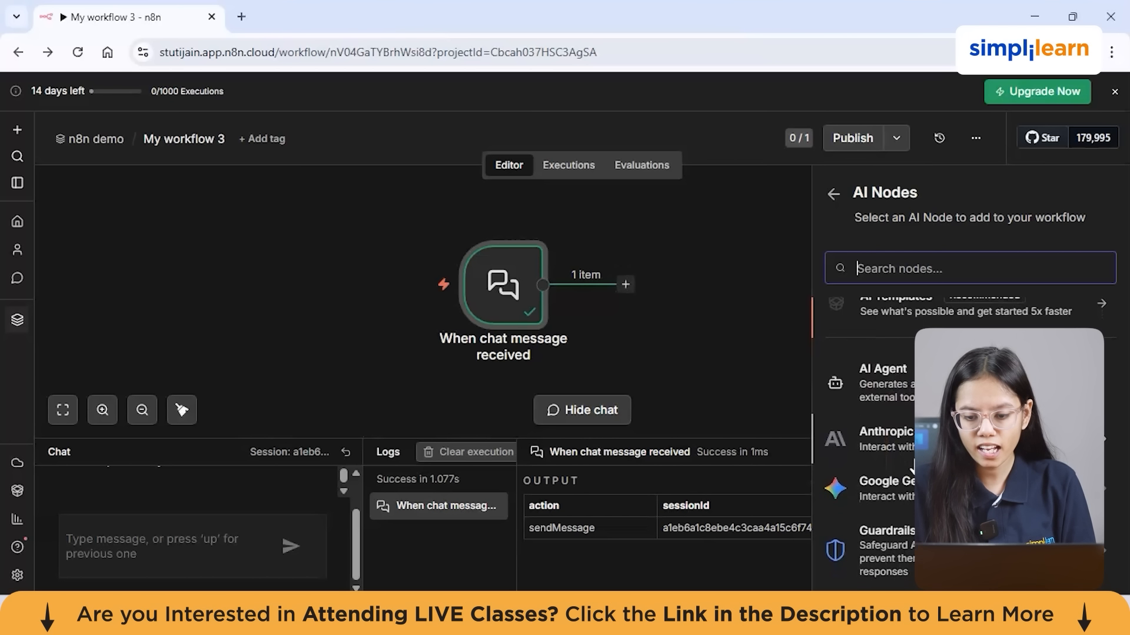
pyautogui.scroll(-2, 915, 469)
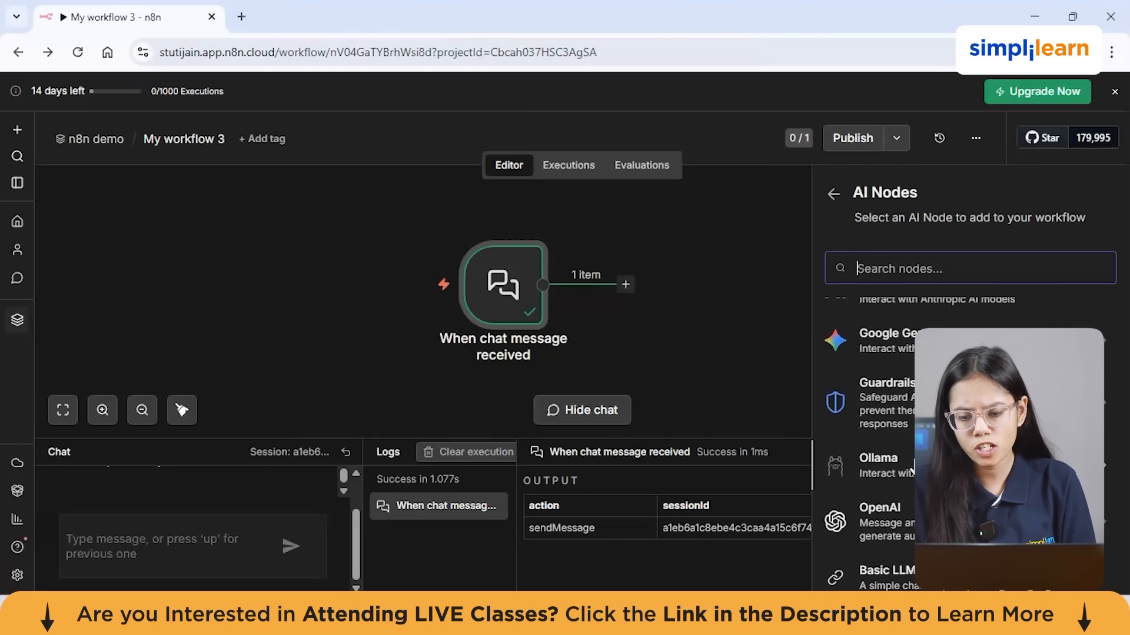
pyautogui.scroll(-2, 912, 468)
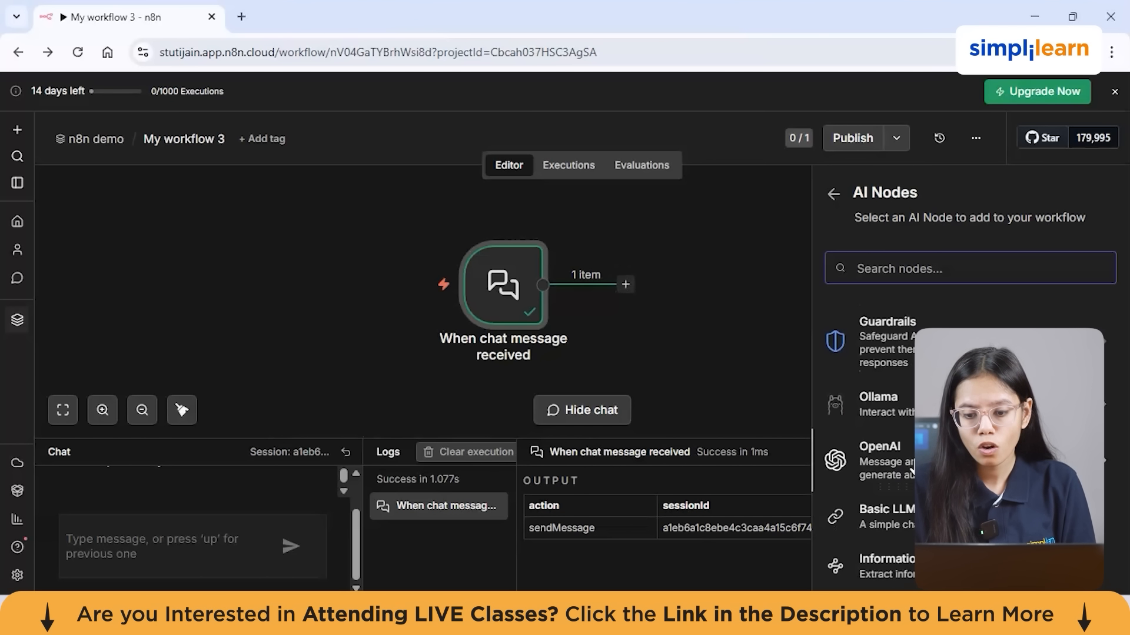
pyautogui.scroll(-2, 912, 468)
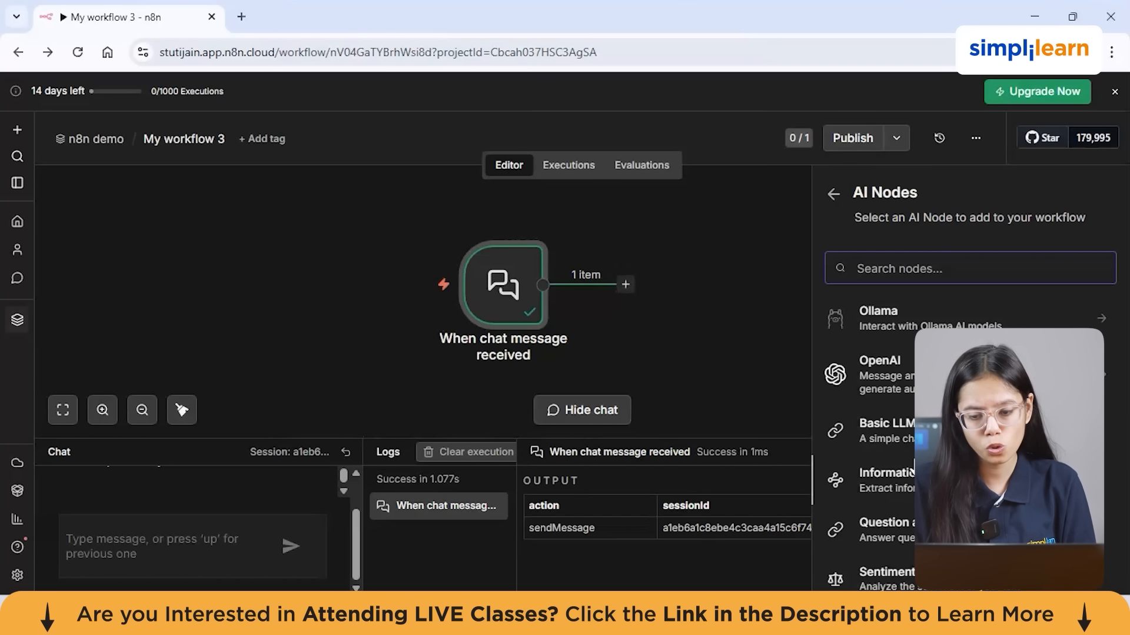
pyautogui.scroll(-3, 912, 468)
pyautogui.scroll(8, 912, 467)
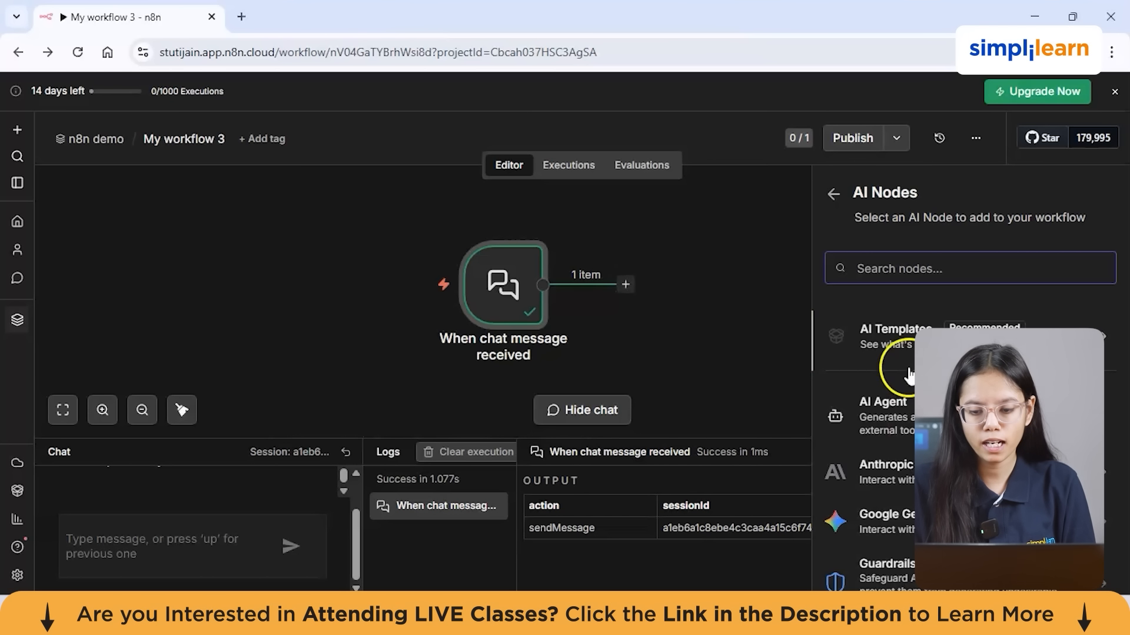
pyautogui.click(892, 433)
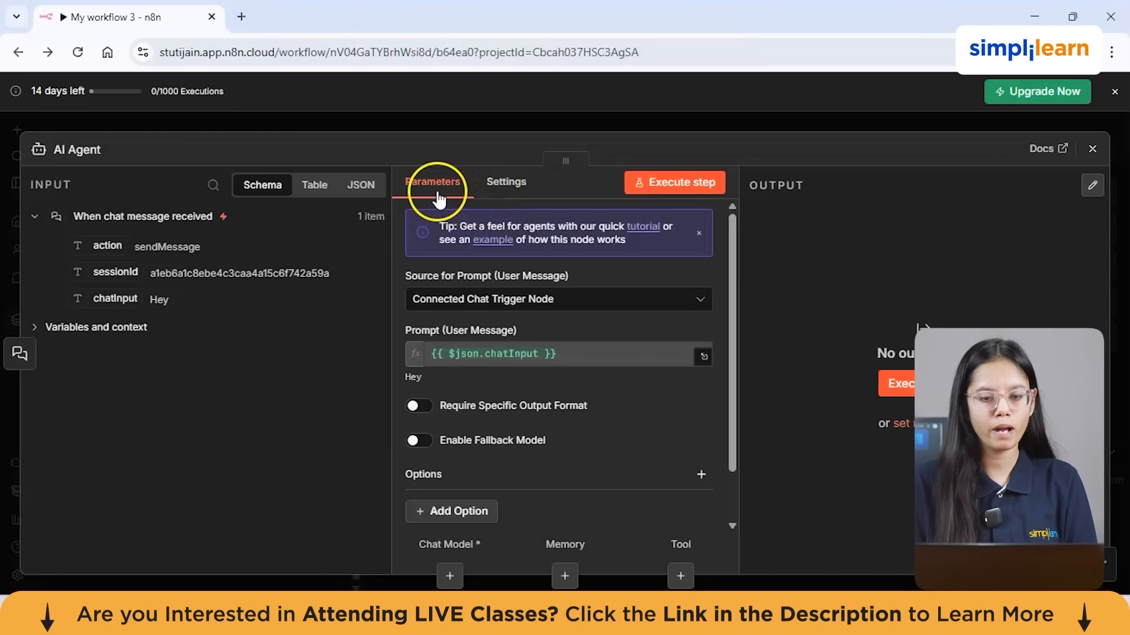
# Step: Keep Connected Chat Trigger Node as the AI Agent's prompt source and execute the node
pyautogui.click(494, 304)
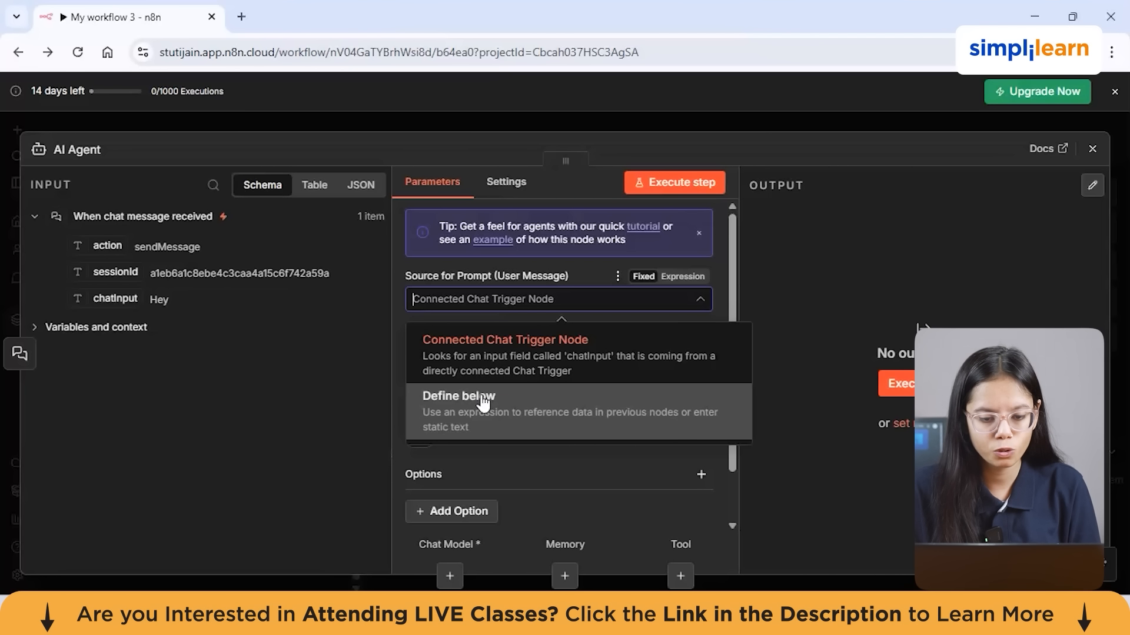
pyautogui.click(513, 358)
pyautogui.click(576, 450)
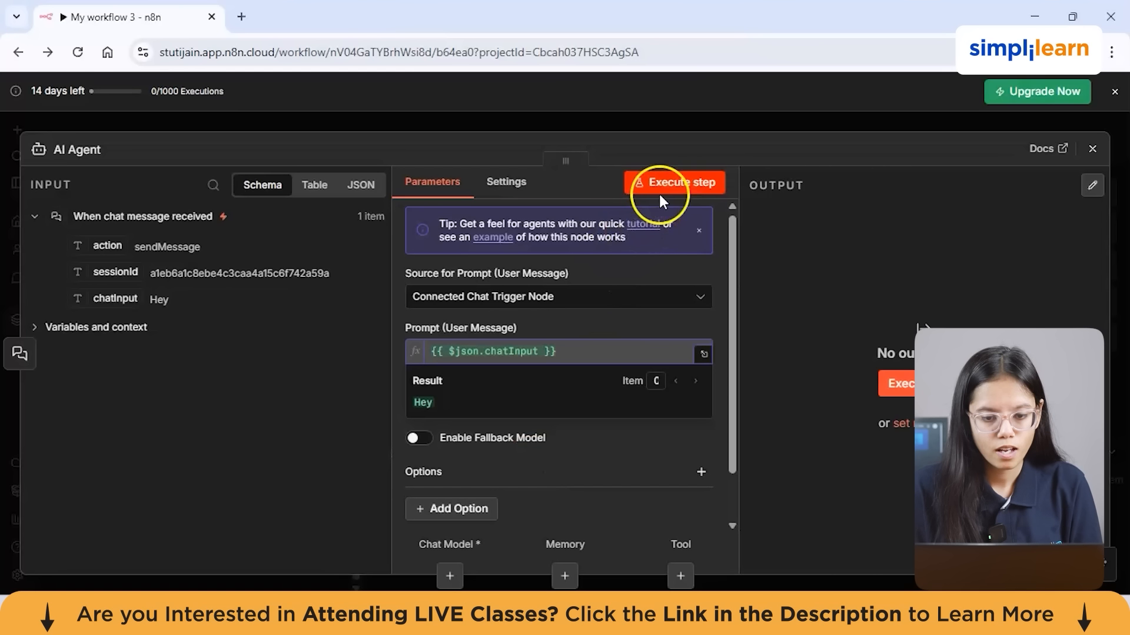
pyautogui.click(662, 183)
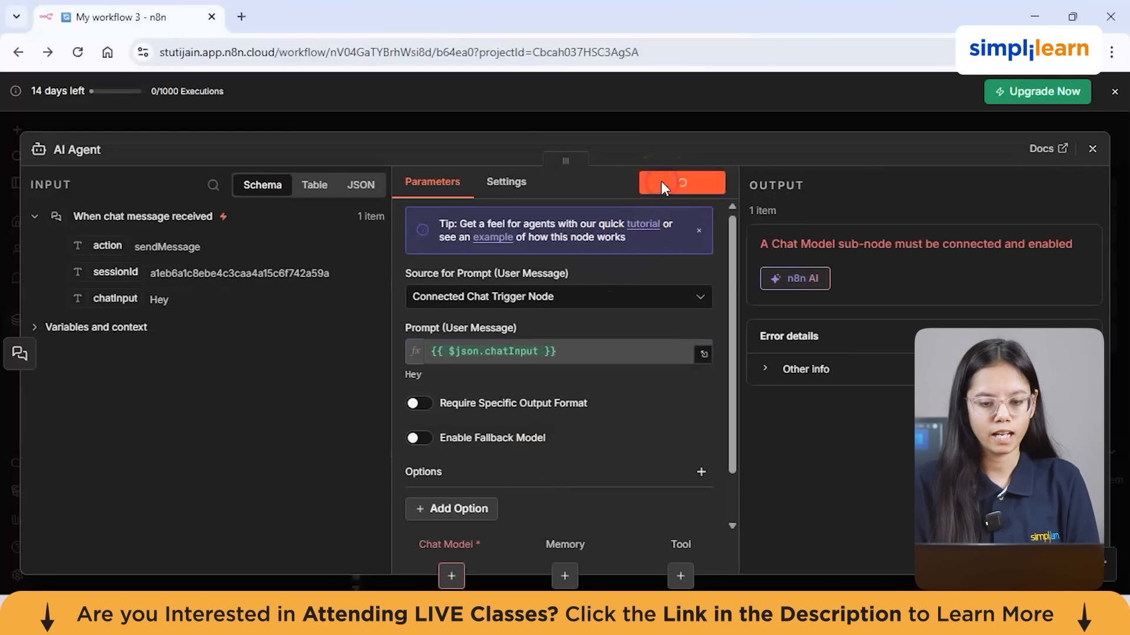
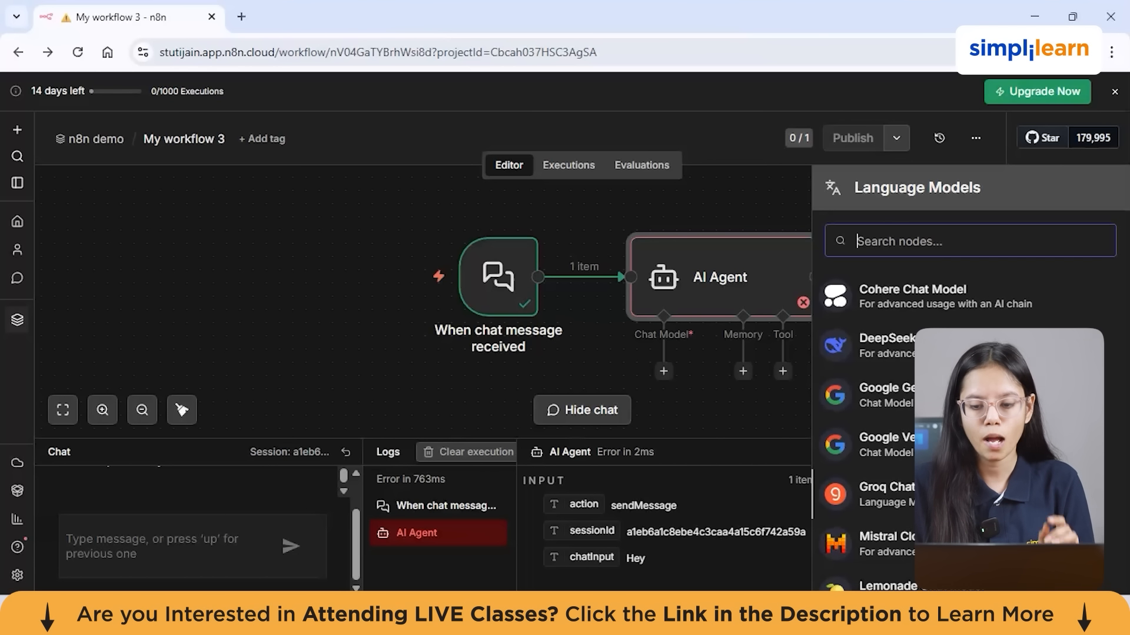
# Step: Attach a Google Gemini Chat Model to the AI Agent and start a new credential for it, going to its API Key field
pyautogui.click(911, 389)
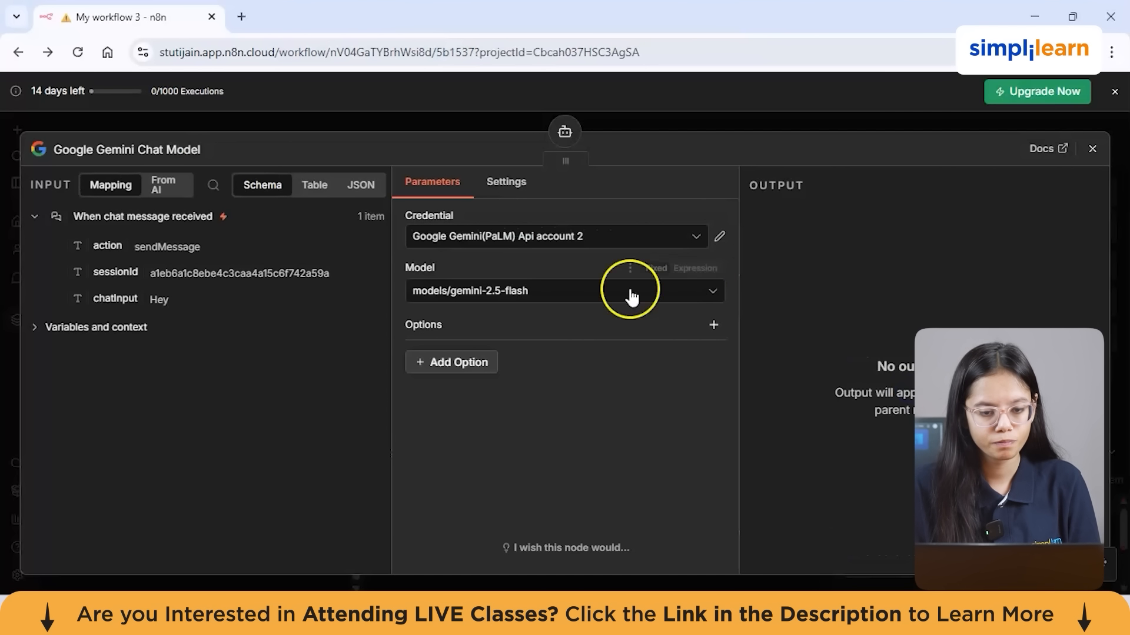
pyautogui.click(518, 235)
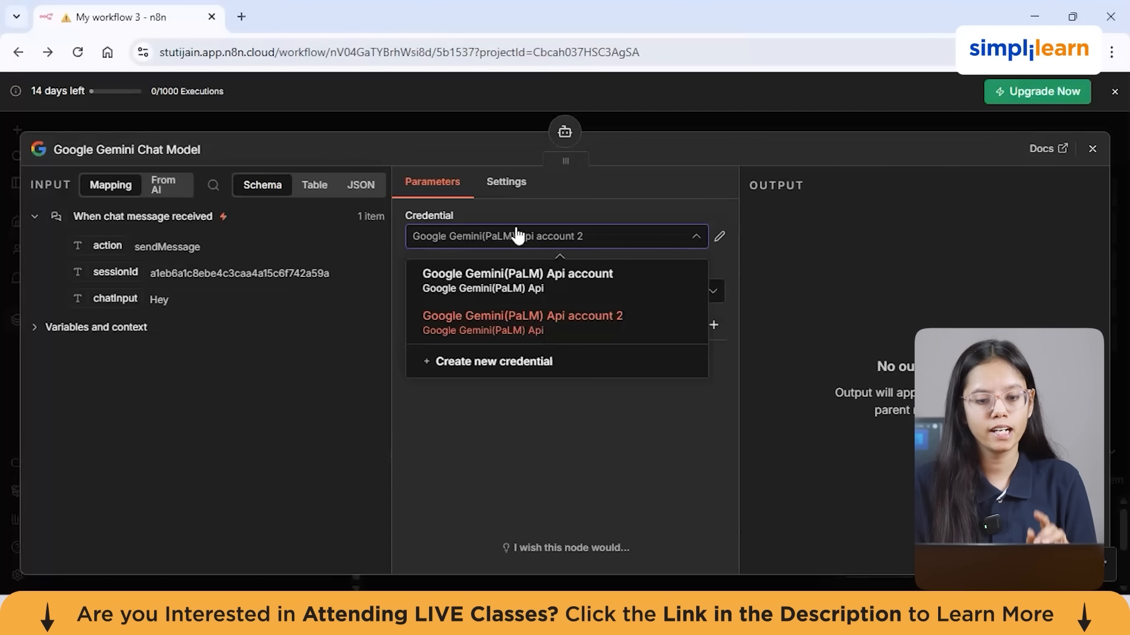
pyautogui.click(471, 363)
pyautogui.click(499, 375)
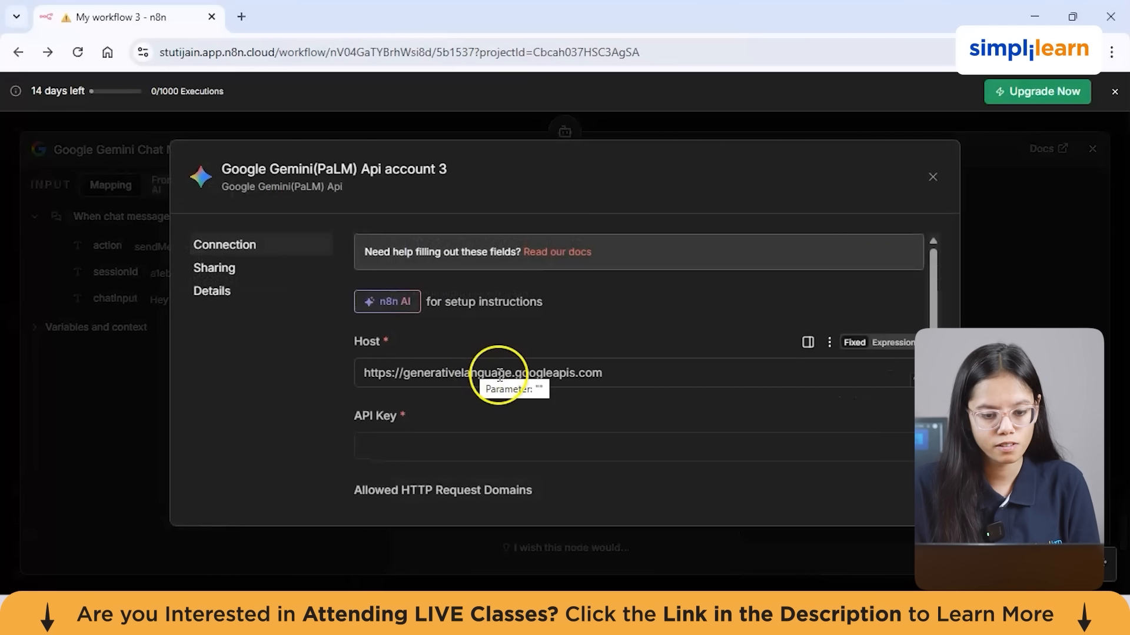
pyautogui.scroll(-1, 499, 375)
pyautogui.click(455, 381)
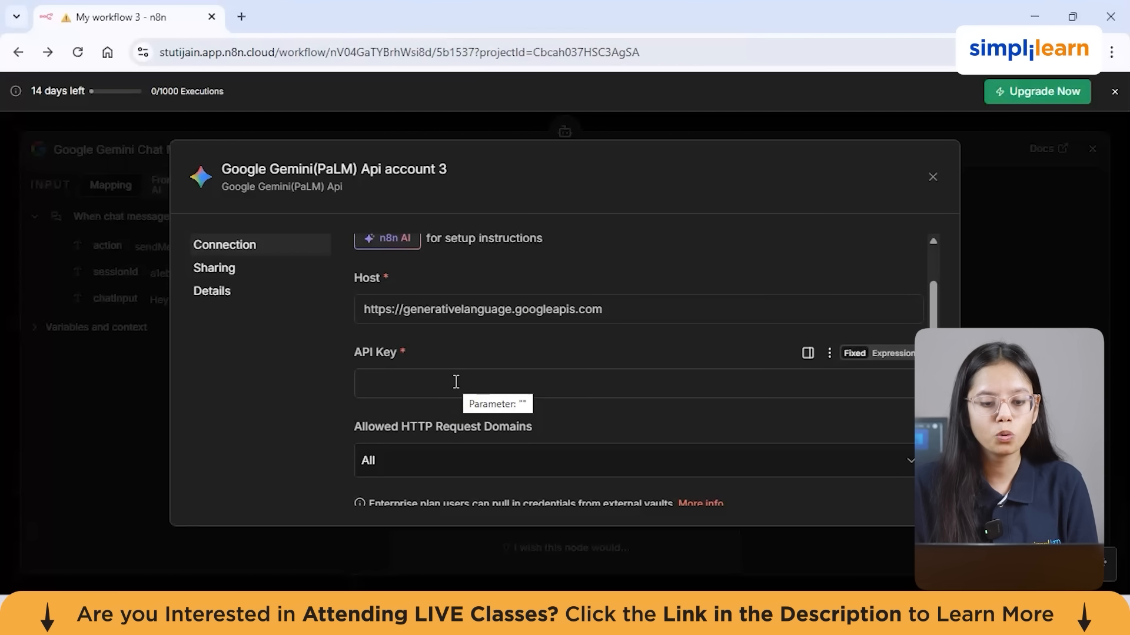
pyautogui.click(416, 384)
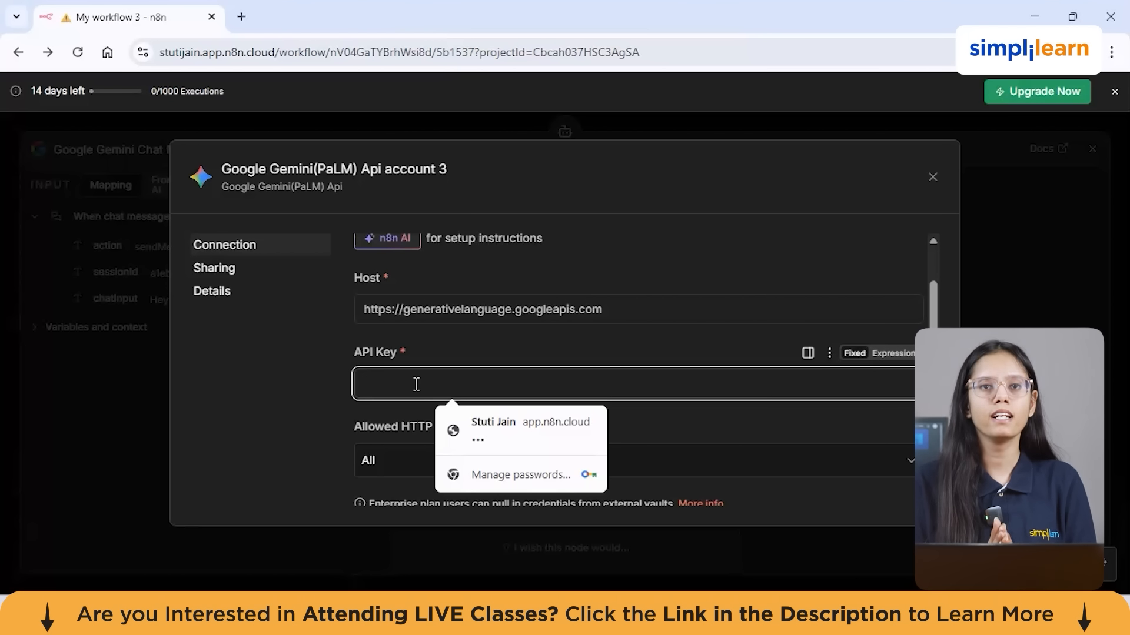
# Step: Search the web for "google gemini api key" in a new browser tab and open the Google AI Studio API Key page
pyautogui.click(241, 16)
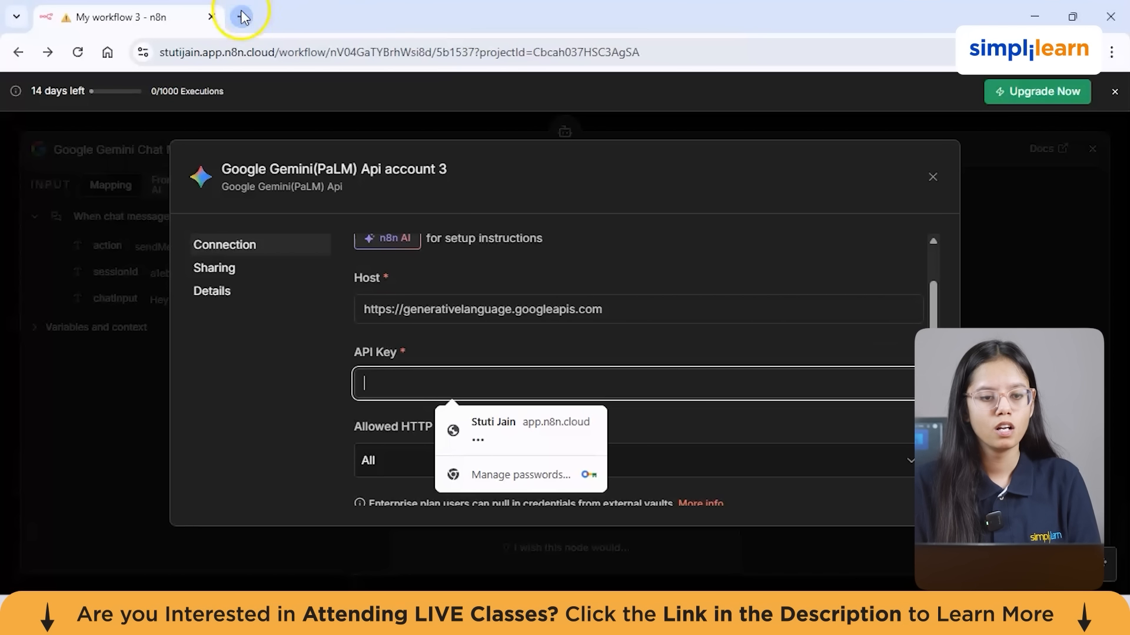
pyautogui.click(366, 333)
pyautogui.write('googl')
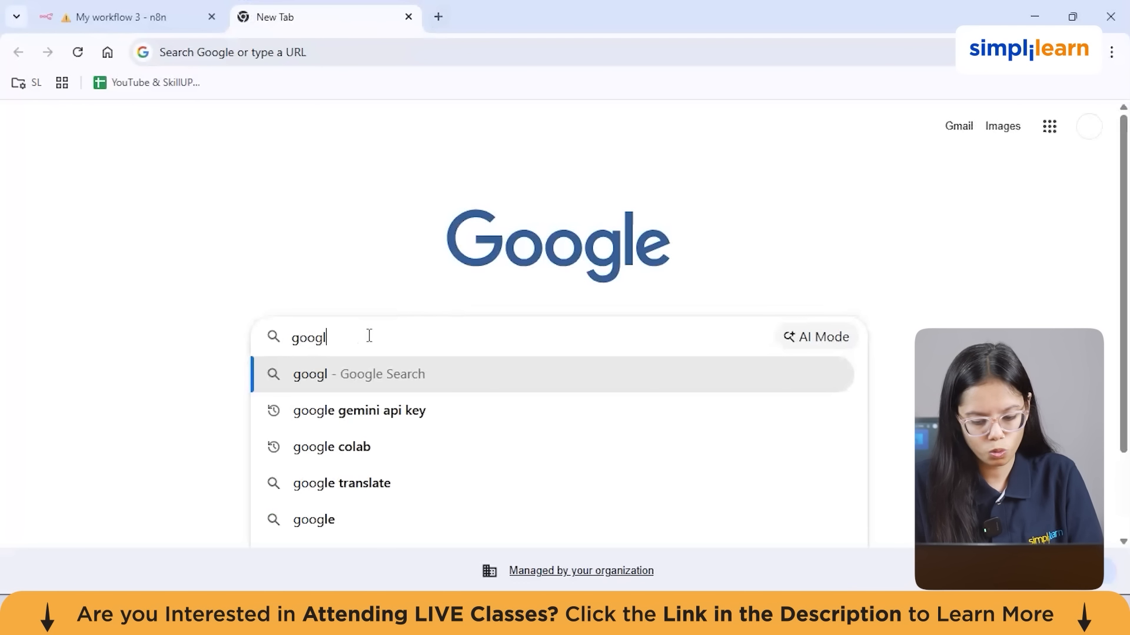
pyautogui.write('e gemini')
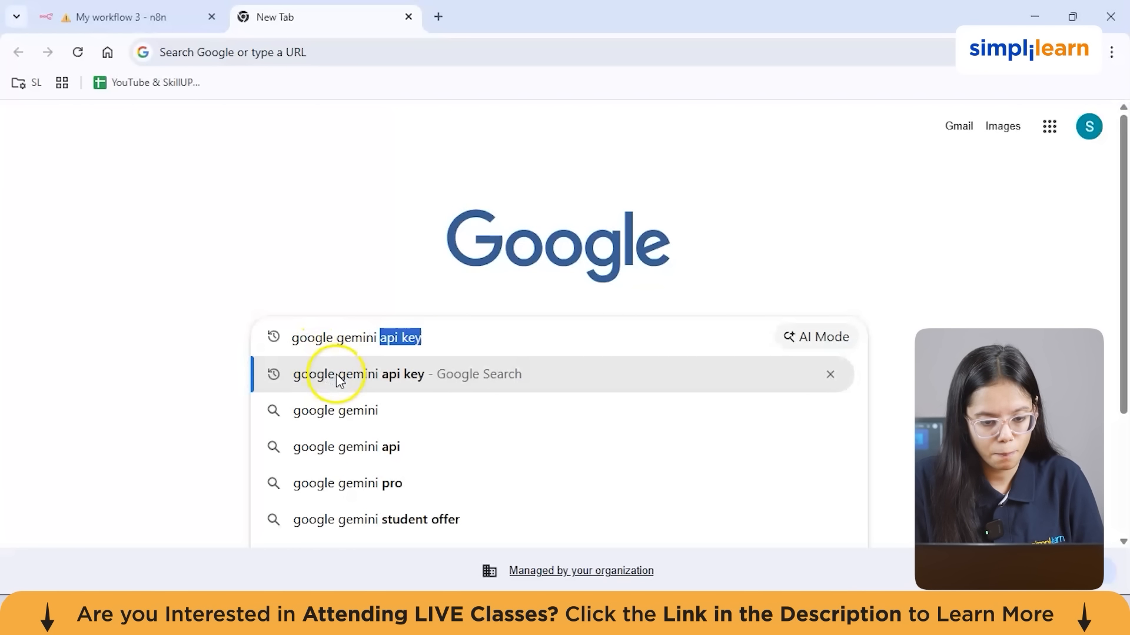
pyautogui.click(336, 375)
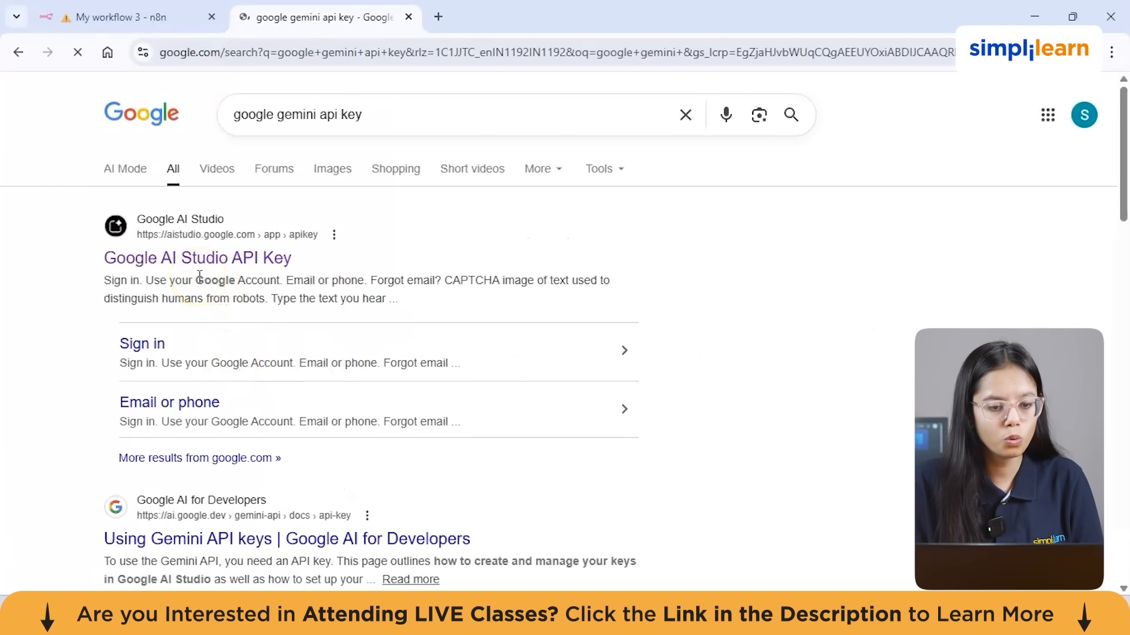
pyautogui.click(189, 257)
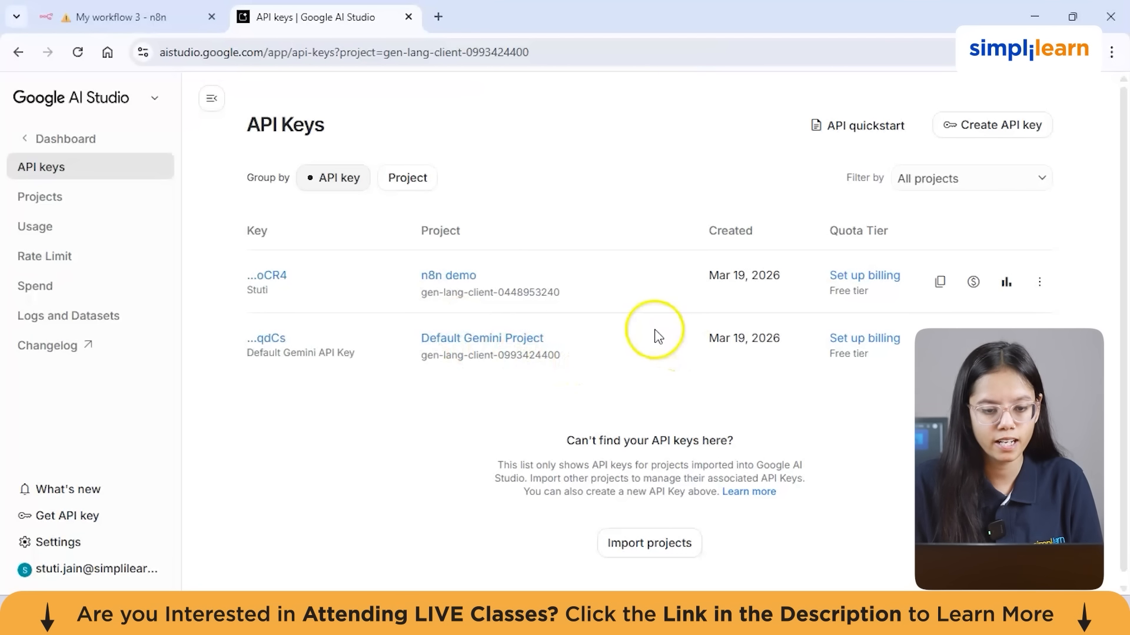
# Step: Create a new API key in the n8n demo project, naming it with the presenter's full name
pyautogui.click(984, 130)
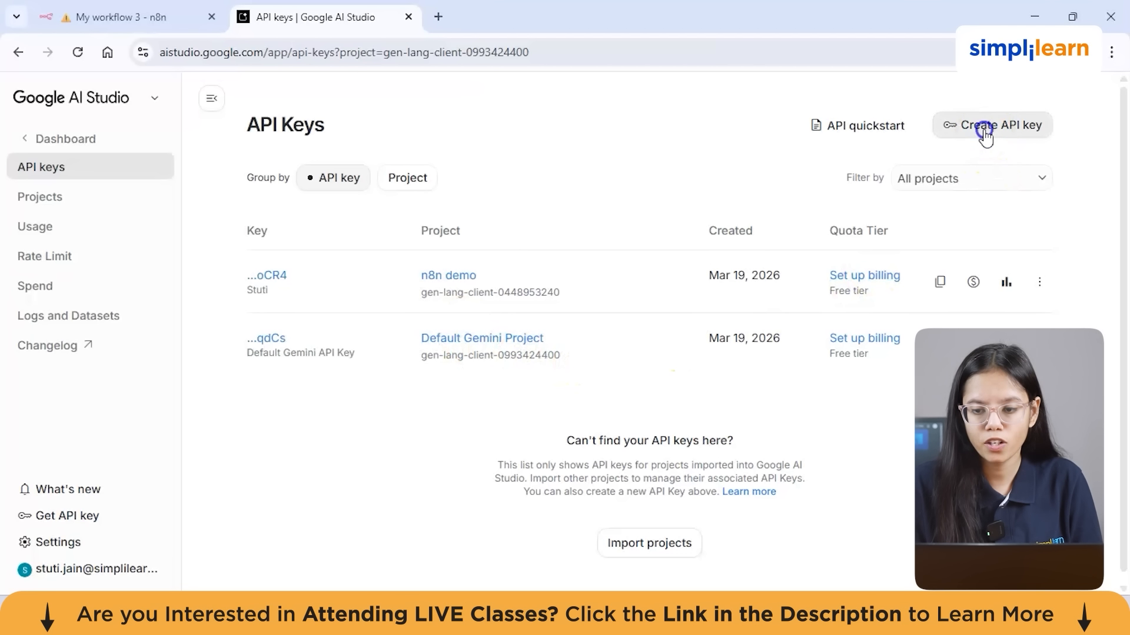
pyautogui.click(488, 299)
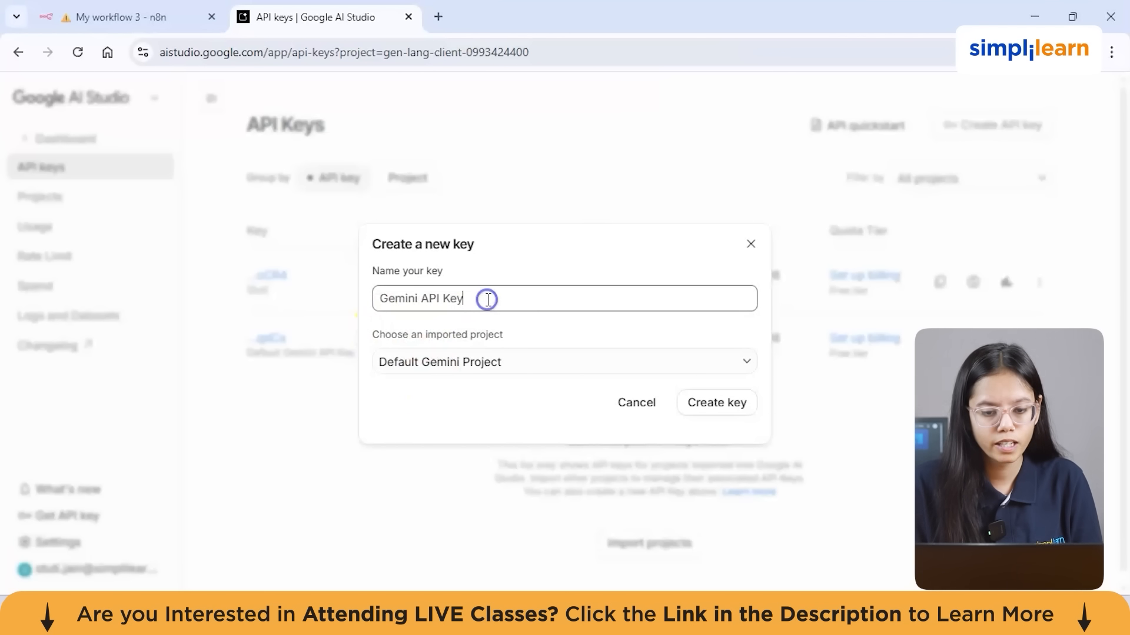
pyautogui.press('BackSpace')
pyautogui.press('BackSpace')
pyautogui.press('BackSpace')
pyautogui.press('BackSpace')
pyautogui.press('BackSpace')
pyautogui.press('BackSpace')
pyautogui.press('BackSpace')
pyautogui.press('BackSpace')
pyautogui.press('BackSpace')
pyautogui.press('BackSpace')
pyautogui.press('BackSpace')
pyautogui.press('BackSpace')
pyautogui.press('BackSpace')
pyautogui.press('BackSpace')
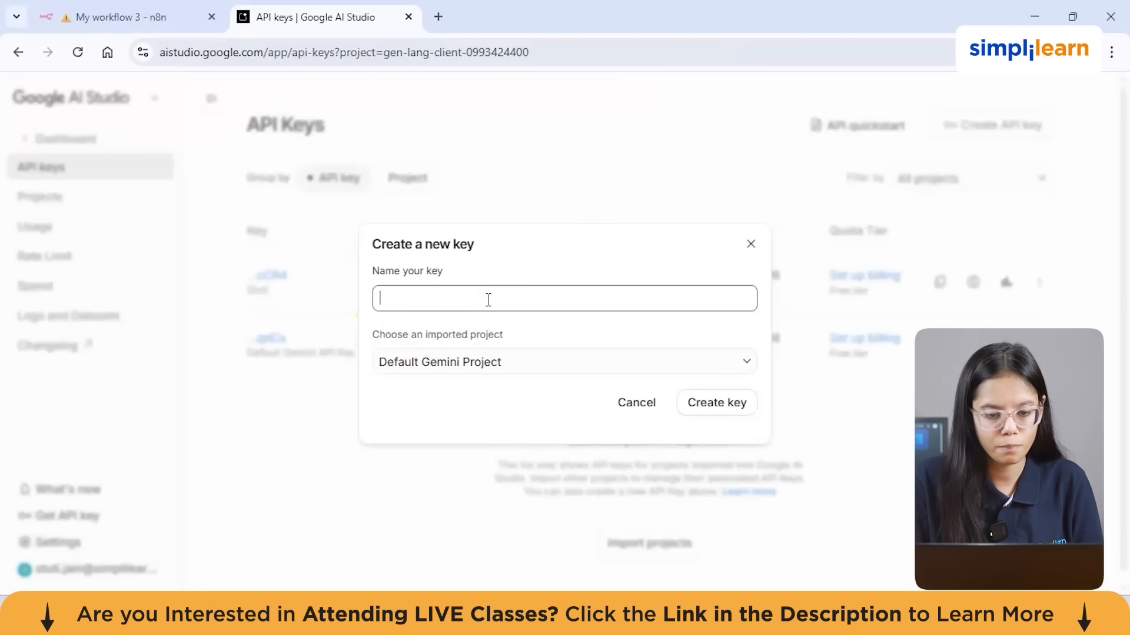
pyautogui.write('Stuti Jain')
pyautogui.click(489, 362)
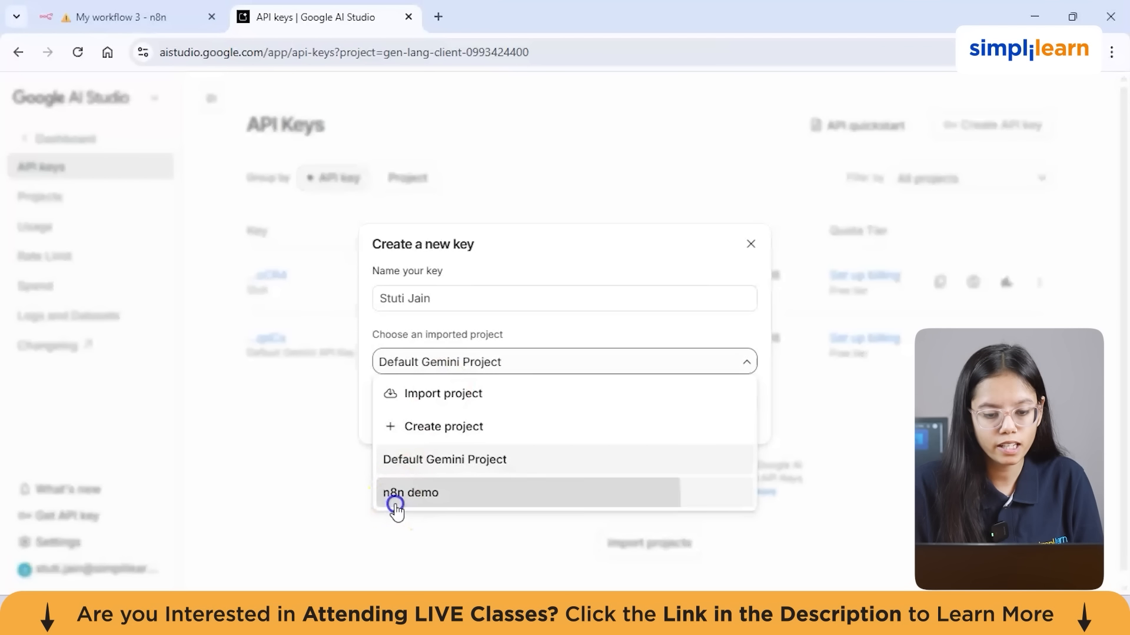
pyautogui.click(396, 504)
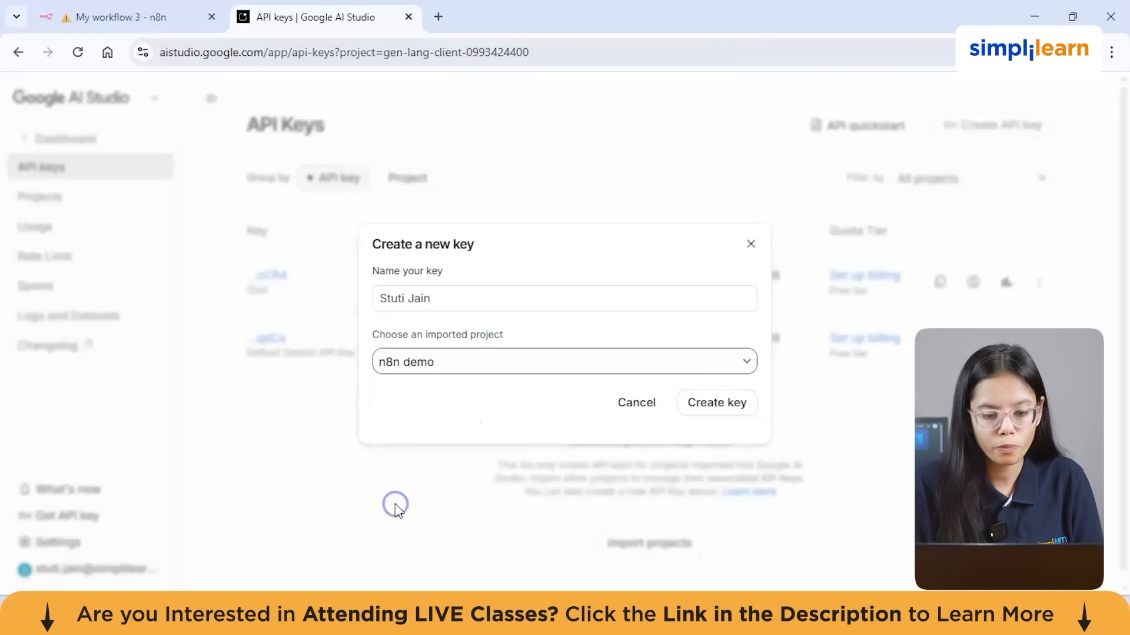
pyautogui.click(702, 402)
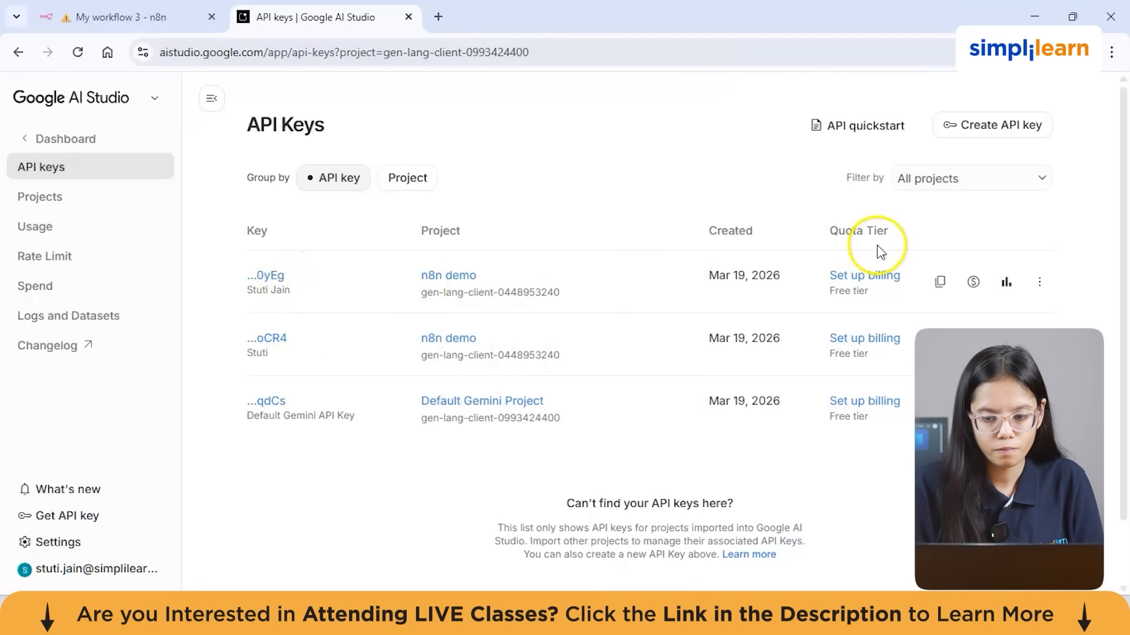
# Step: Copy the new API key from its details and paste it into the Gemini credential's API Key field in n8n
pyautogui.click(263, 278)
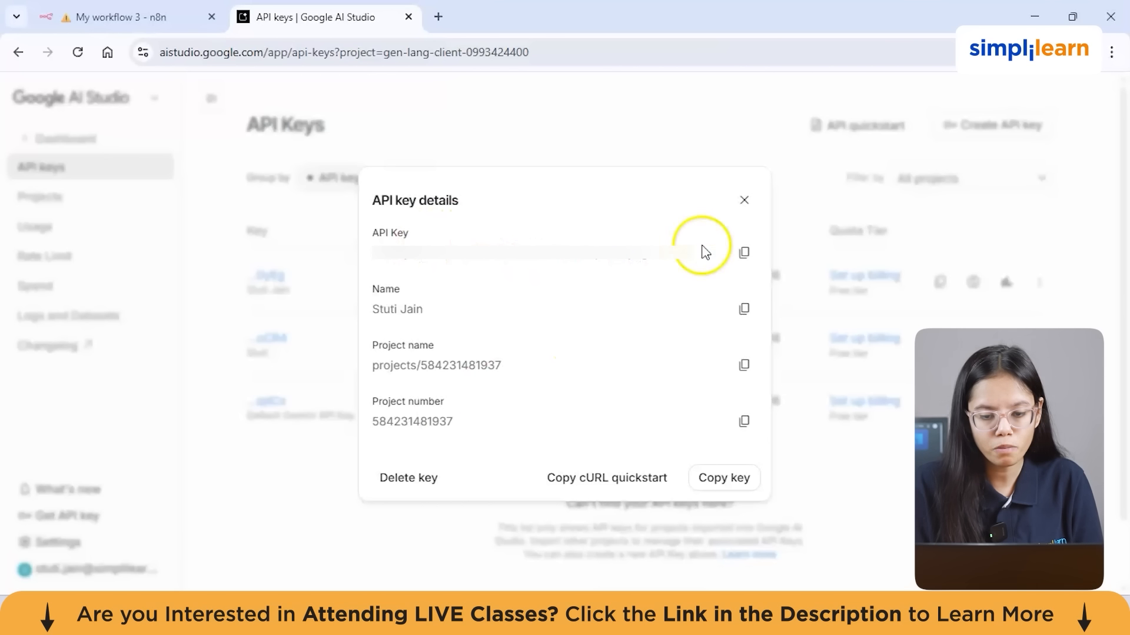
pyautogui.click(742, 257)
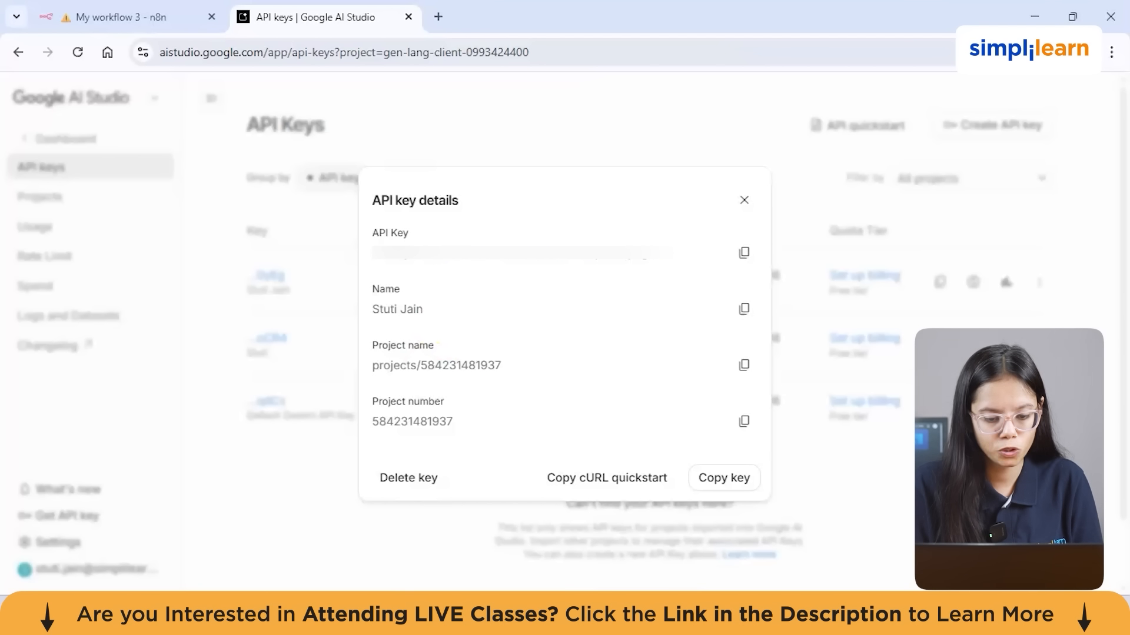
pyautogui.click(430, 619)
pyautogui.click(368, 382)
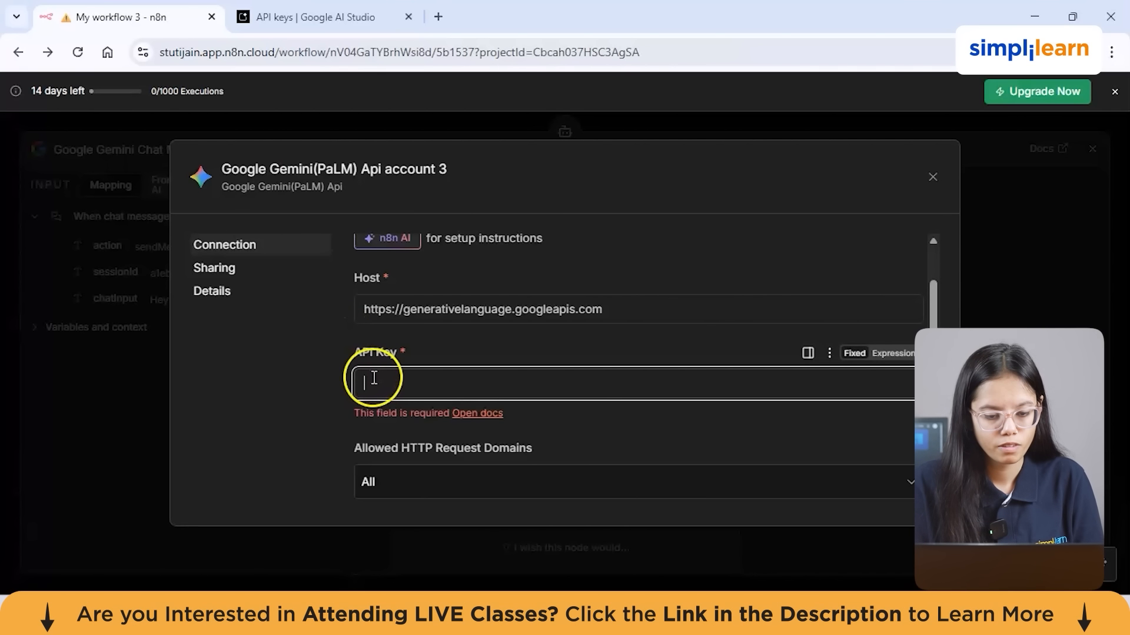
pyautogui.hotkey('ctrl', 'v')
pyautogui.scroll(-1, 494, 448)
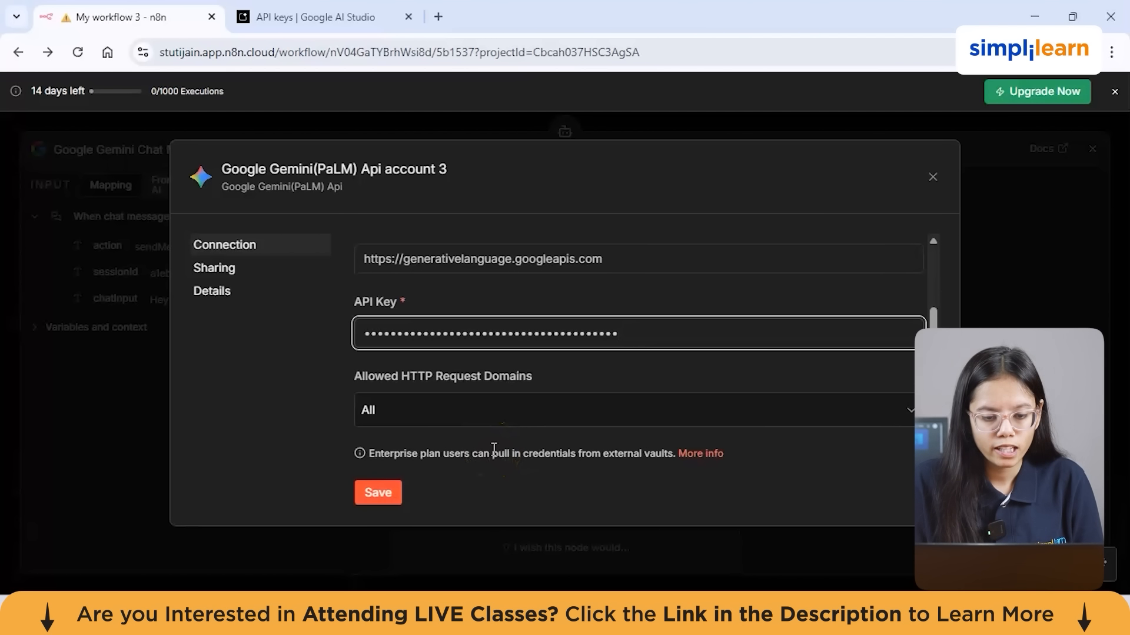
# Step: Leave Allowed HTTP Request Domains at All, save the Gemini credential and close its dialog
pyautogui.click(464, 424)
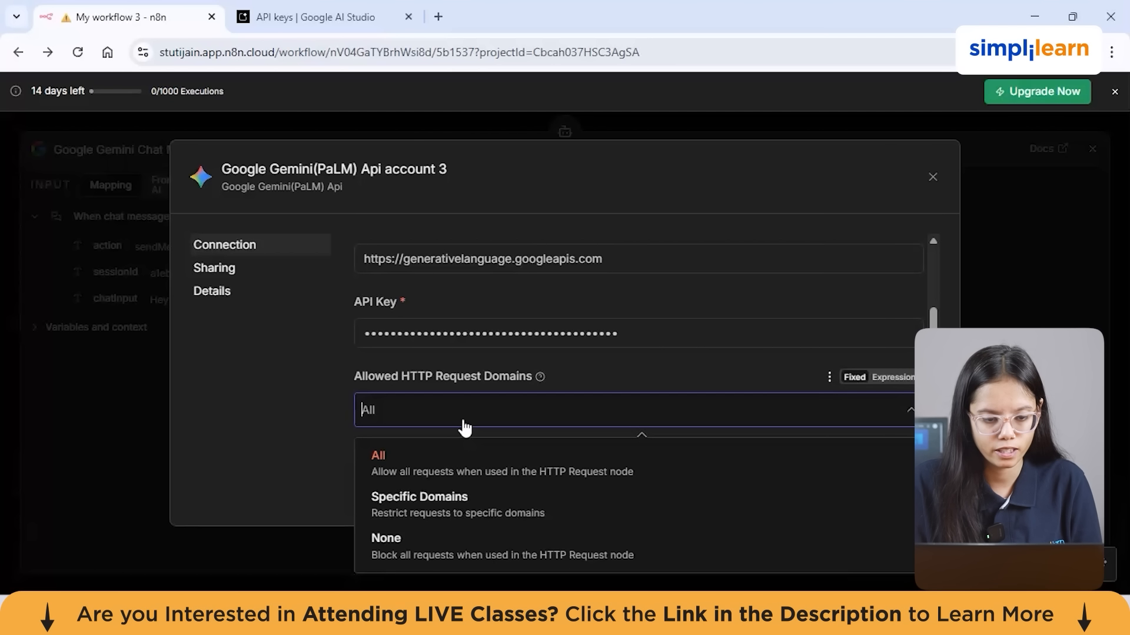
pyautogui.scroll(-2, 465, 428)
pyautogui.click(374, 413)
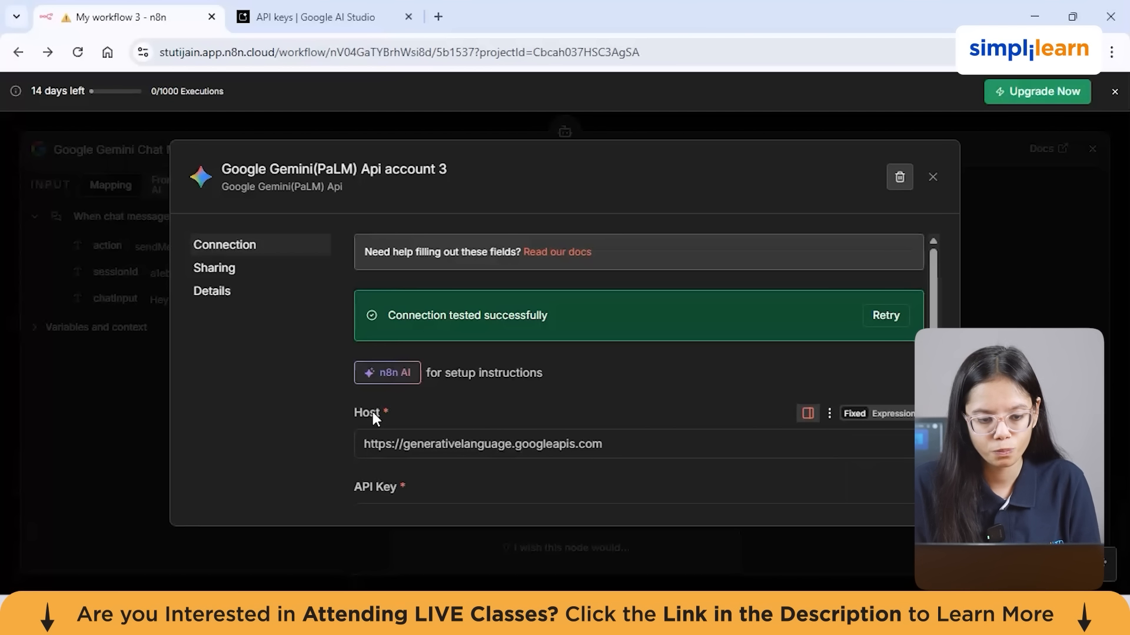
pyautogui.click(933, 179)
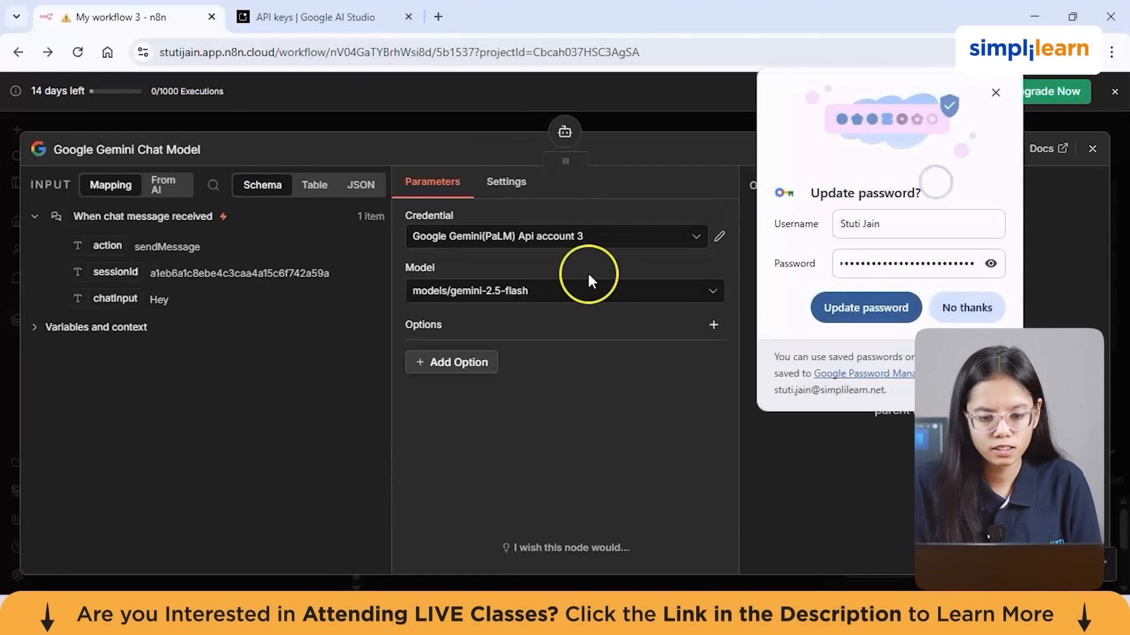
# Step: In the AI Agent's settings, set Source for Prompt to Define below and switch the Prompt (User Message) to Expression mode
pyautogui.click(564, 129)
pyautogui.scroll(-1, 505, 284)
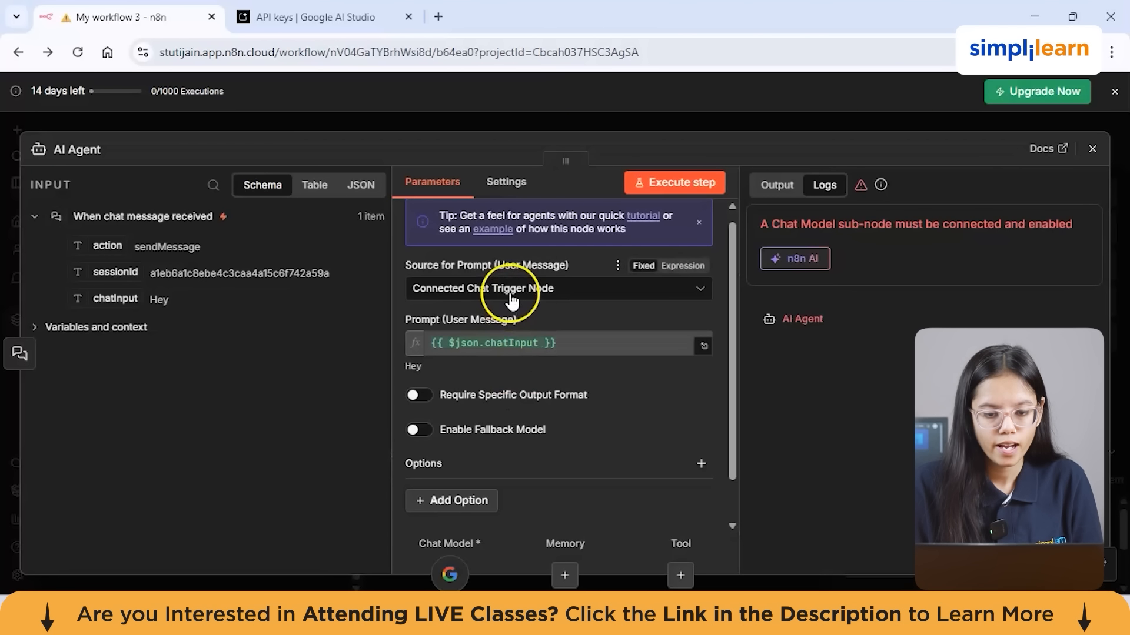
pyautogui.click(511, 294)
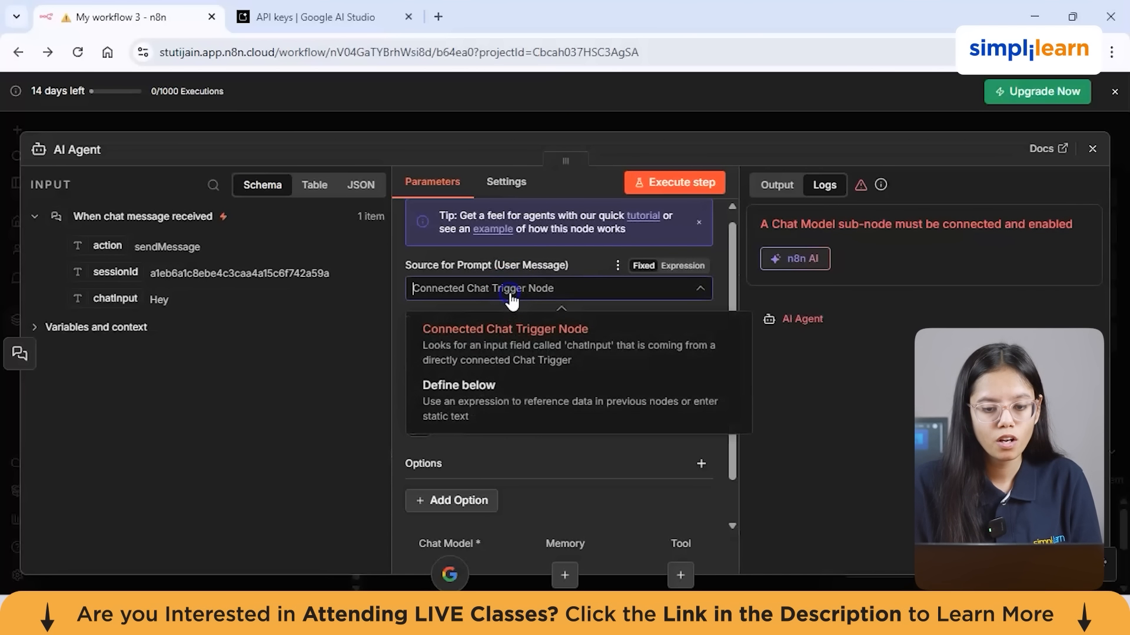
pyautogui.click(492, 383)
pyautogui.click(647, 328)
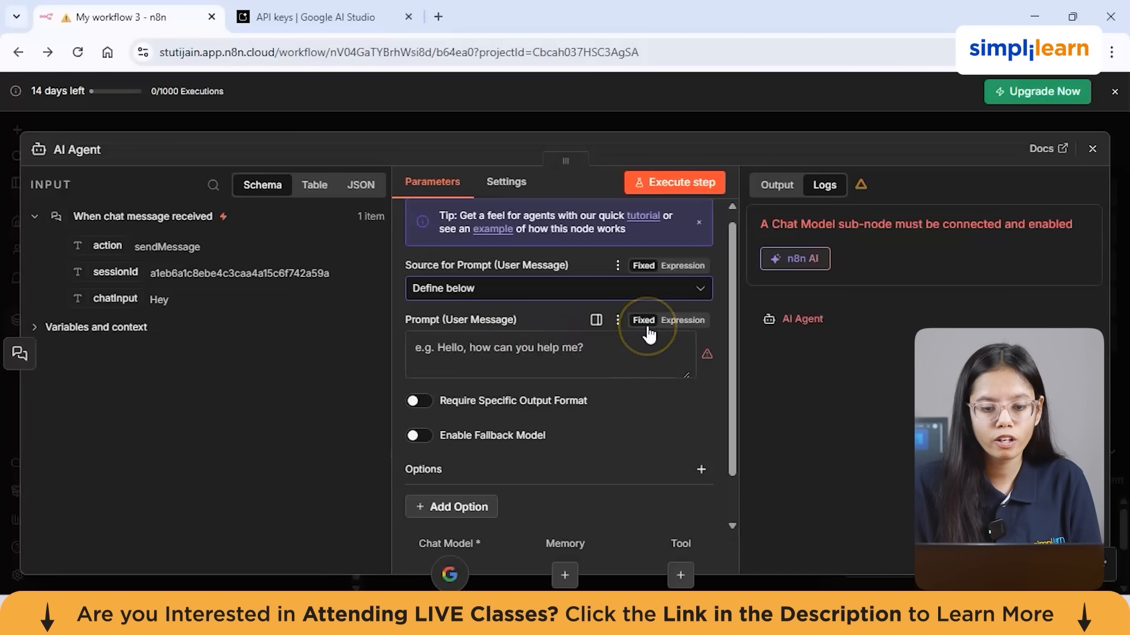
pyautogui.click(669, 320)
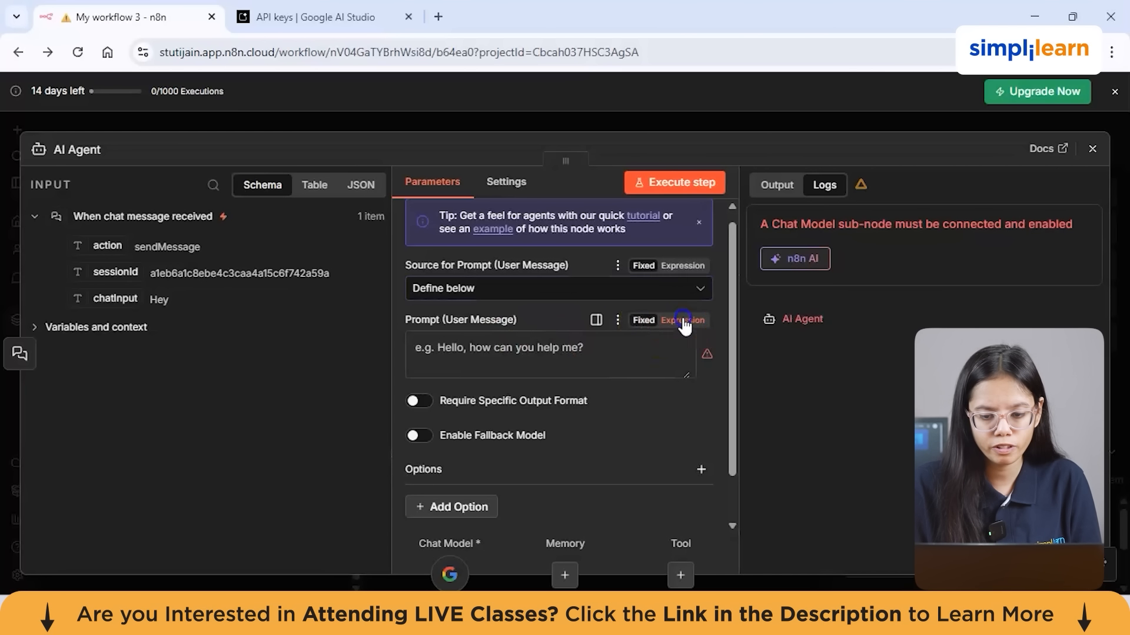
# Step: Enter the prompt expression "What is the date today{{ $now }}", execute the AI Agent step and close its settings
pyautogui.click(507, 354)
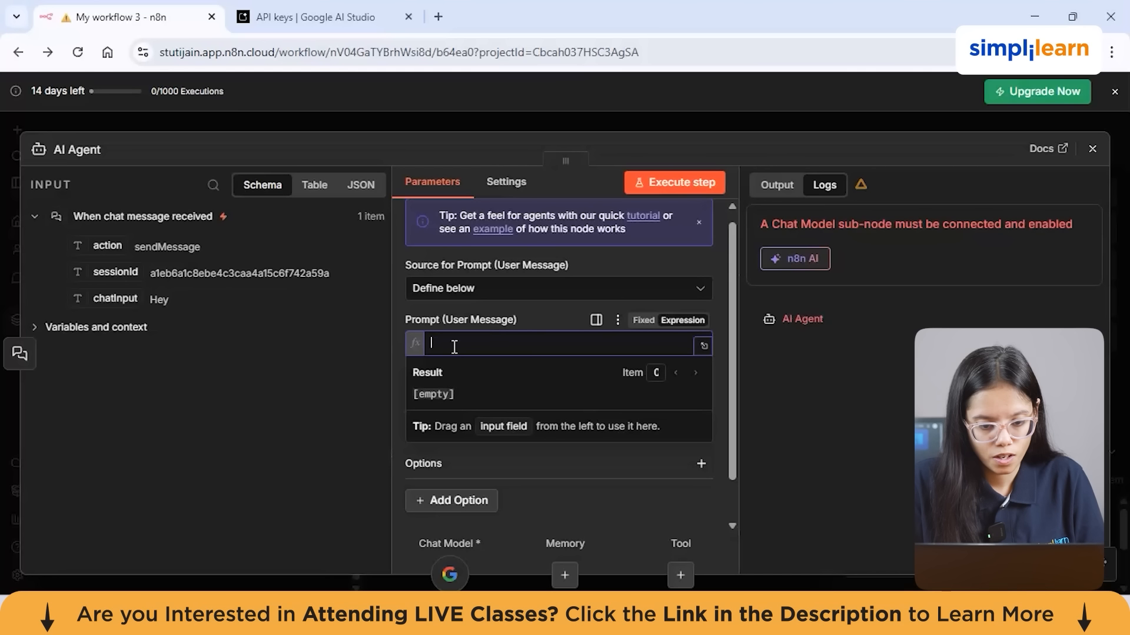
pyautogui.write('What is the ')
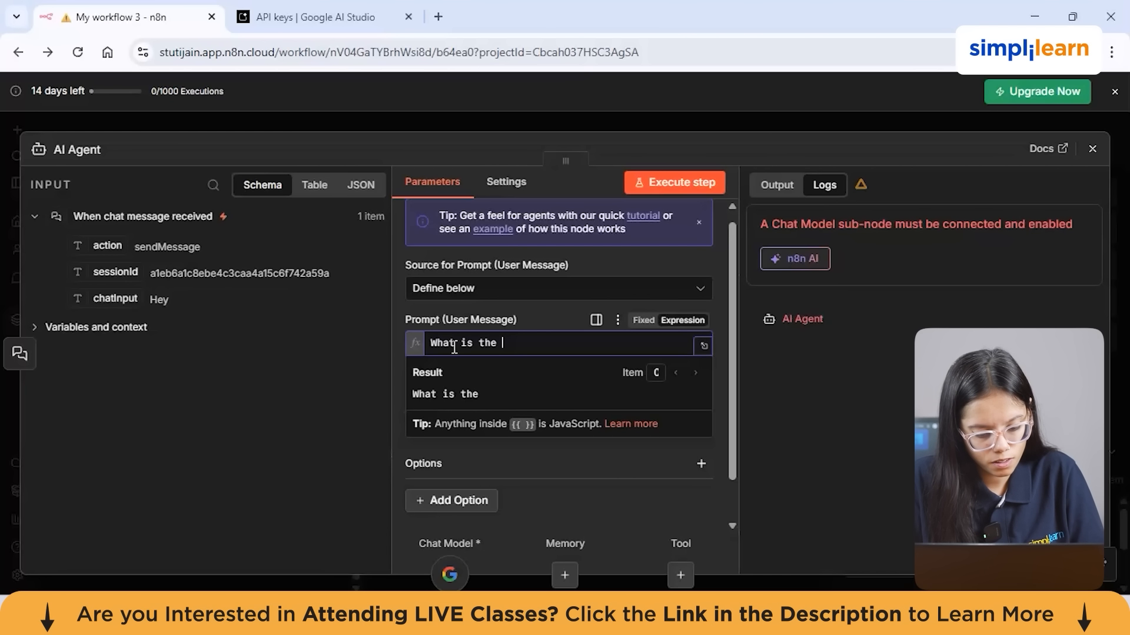
pyautogui.write('date today{{')
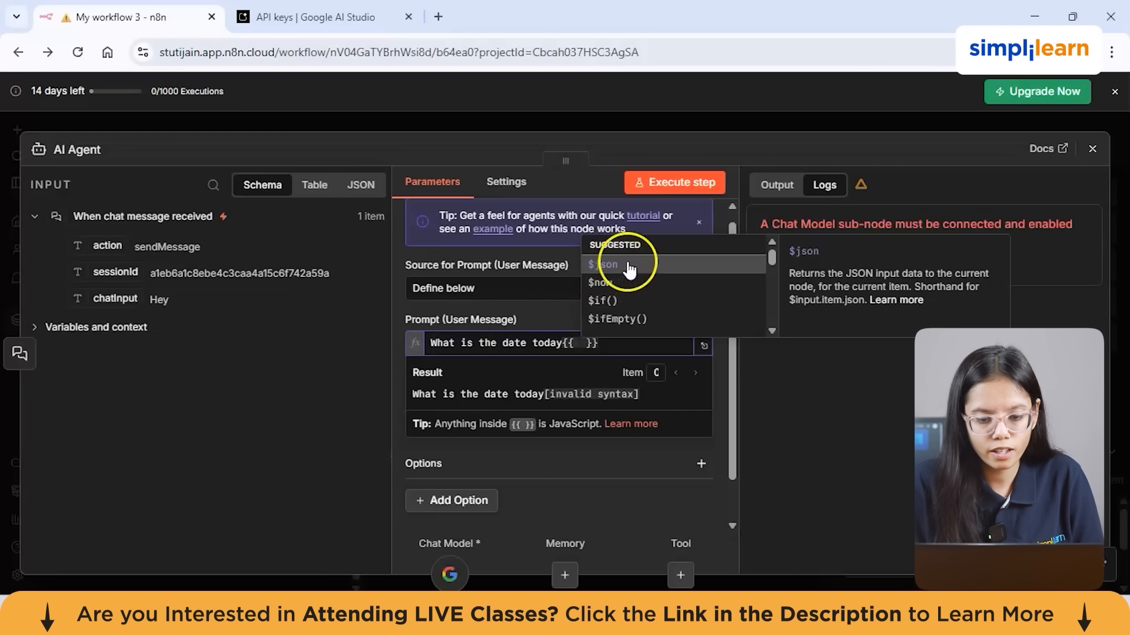
pyautogui.click(608, 284)
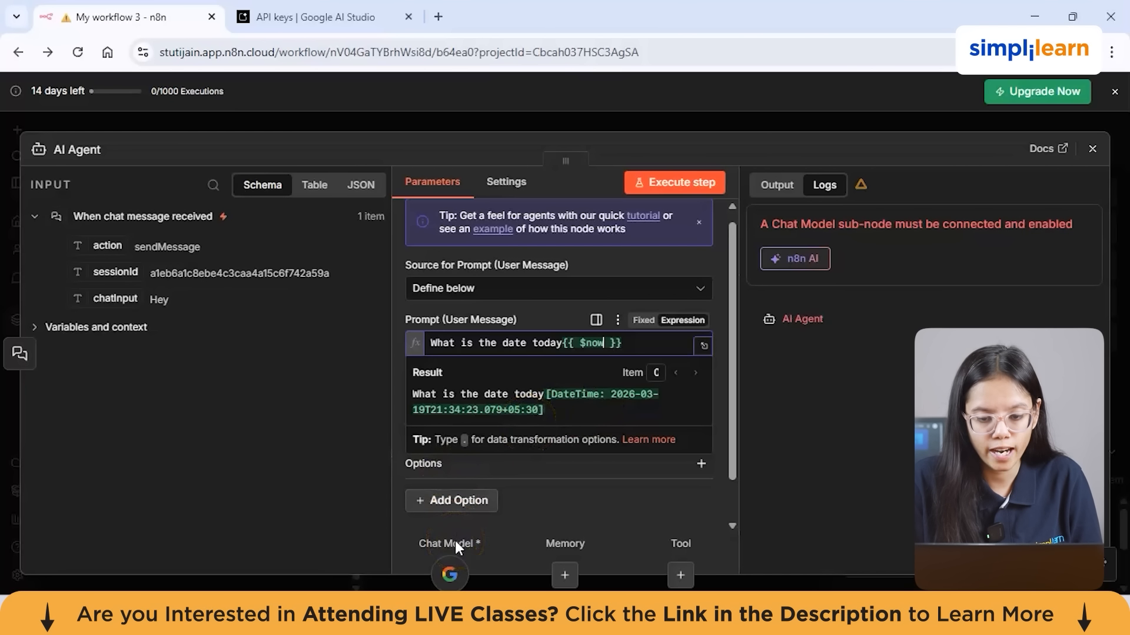
pyautogui.click(676, 192)
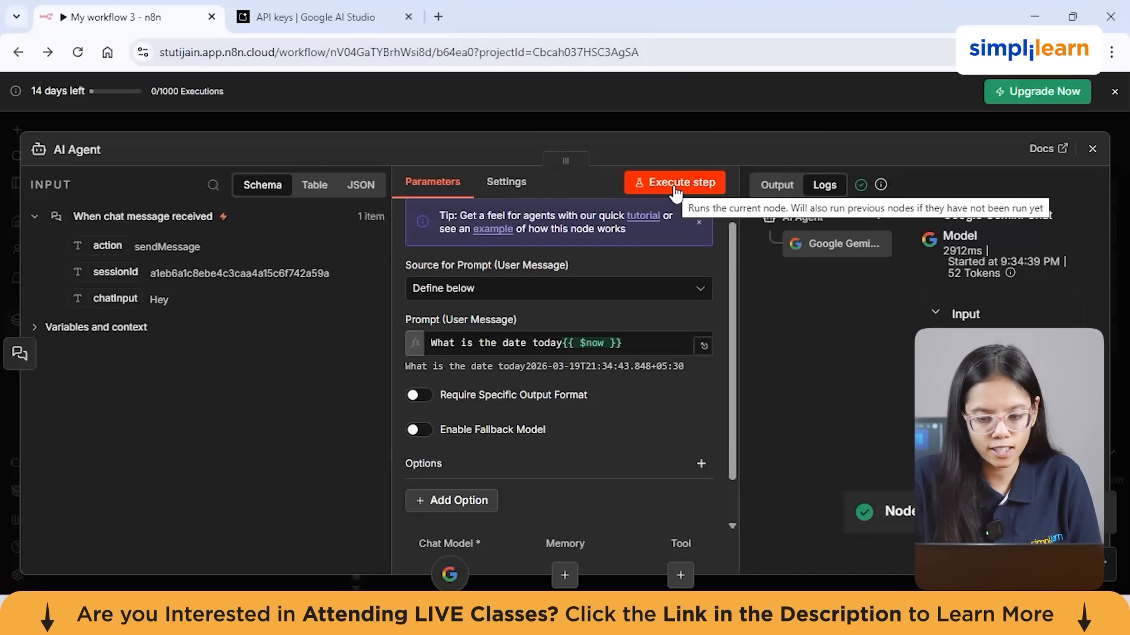
pyautogui.click(1091, 150)
# Step: Move the Google Gemini Chat Model node down and closer to beneath the AI Agent on the canvas
pyautogui.scroll(-1, 658, 349)
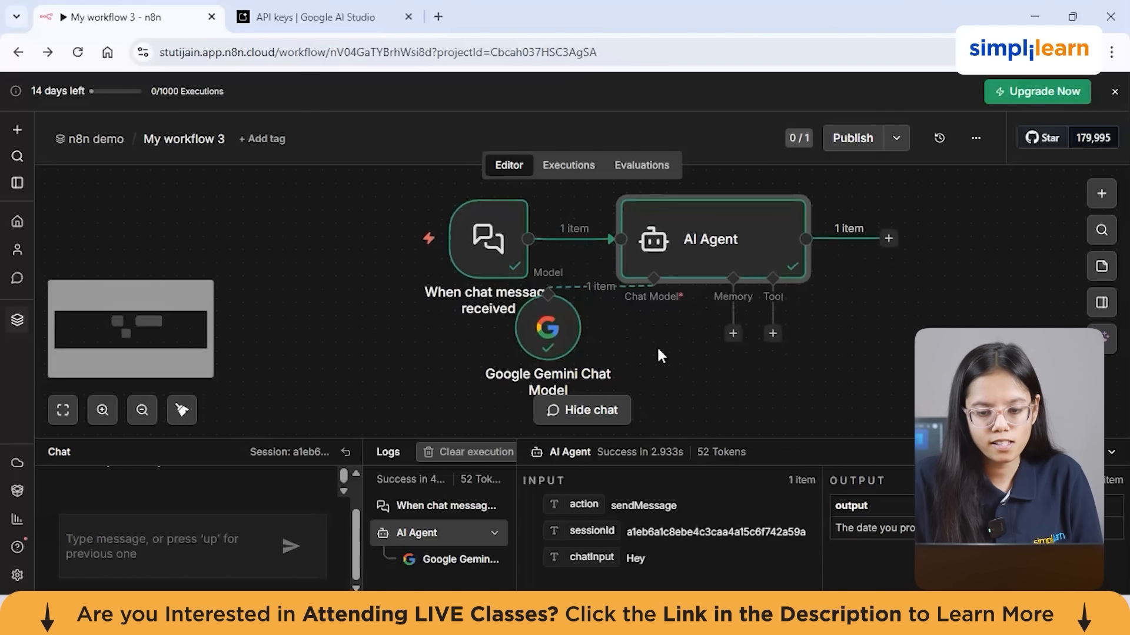
pyautogui.scroll(1, 658, 349)
pyautogui.scroll(1, 657, 349)
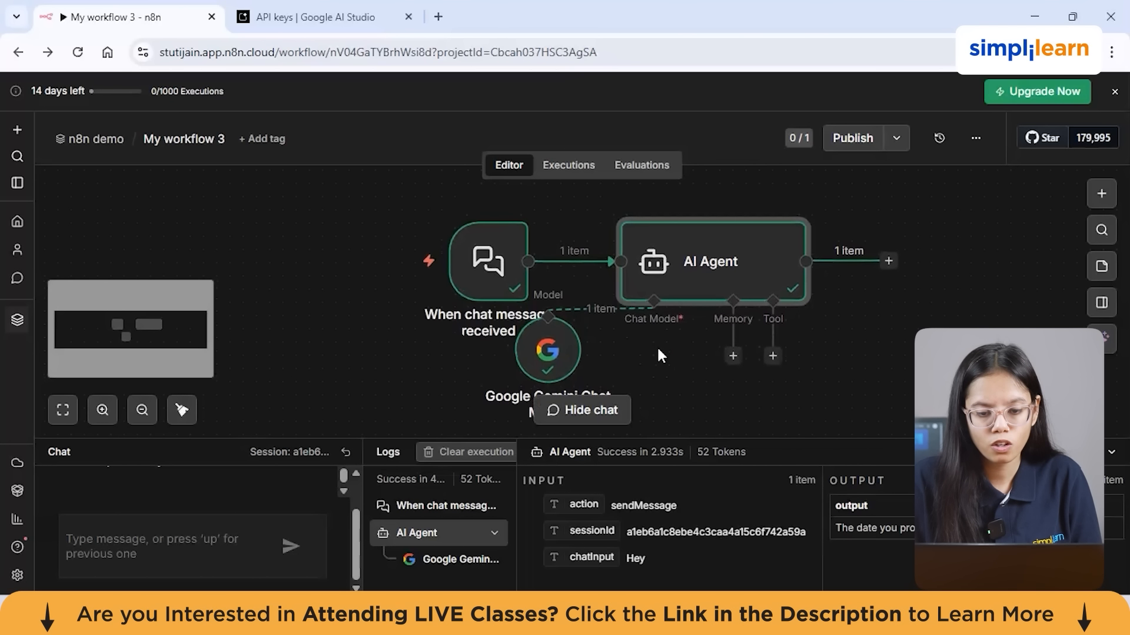
pyautogui.moveTo(527, 356); pyautogui.dragTo(562, 382)
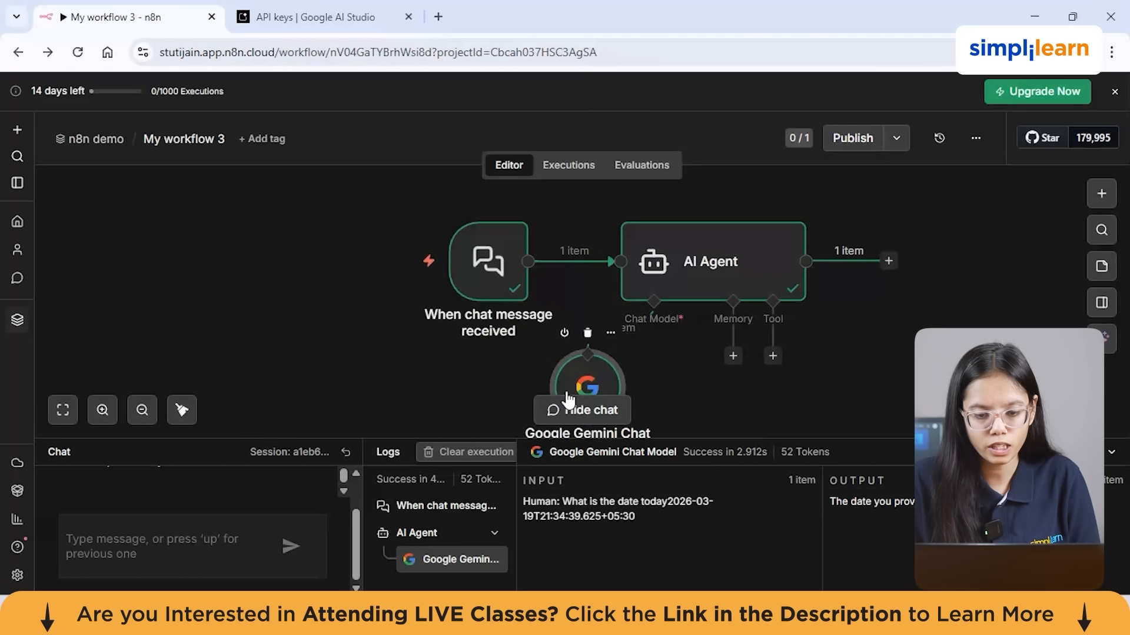
pyautogui.scroll(-1, 471, 330)
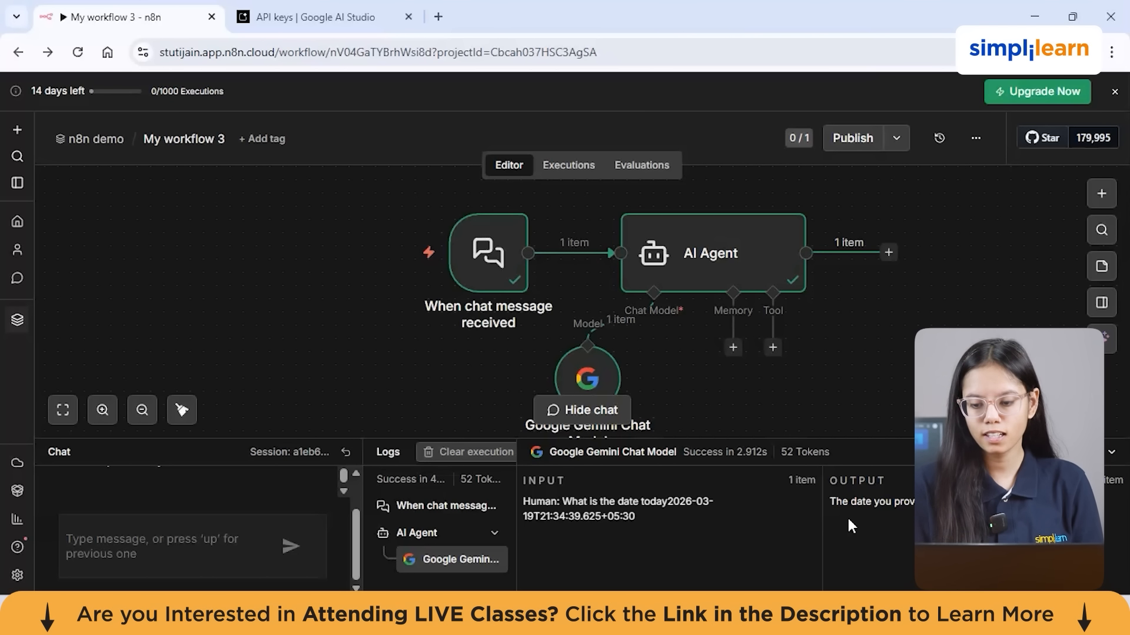
# Step: Send the test message "what is todays date" in the workflow chat
pyautogui.click(273, 546)
pyautogui.write('what is todays date')
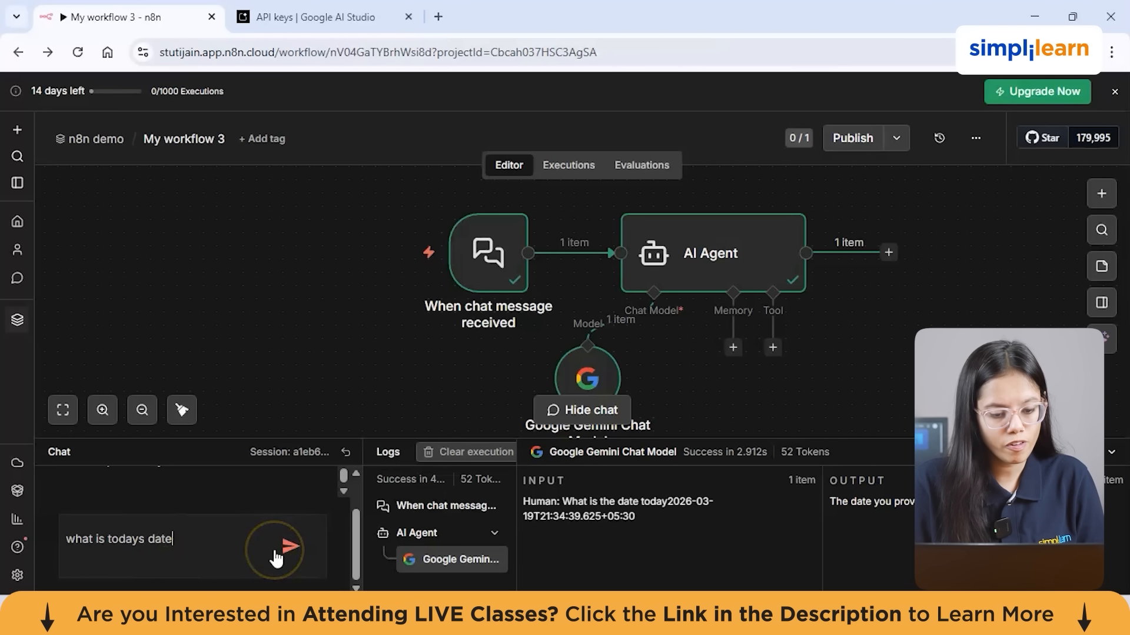
pyautogui.click(289, 548)
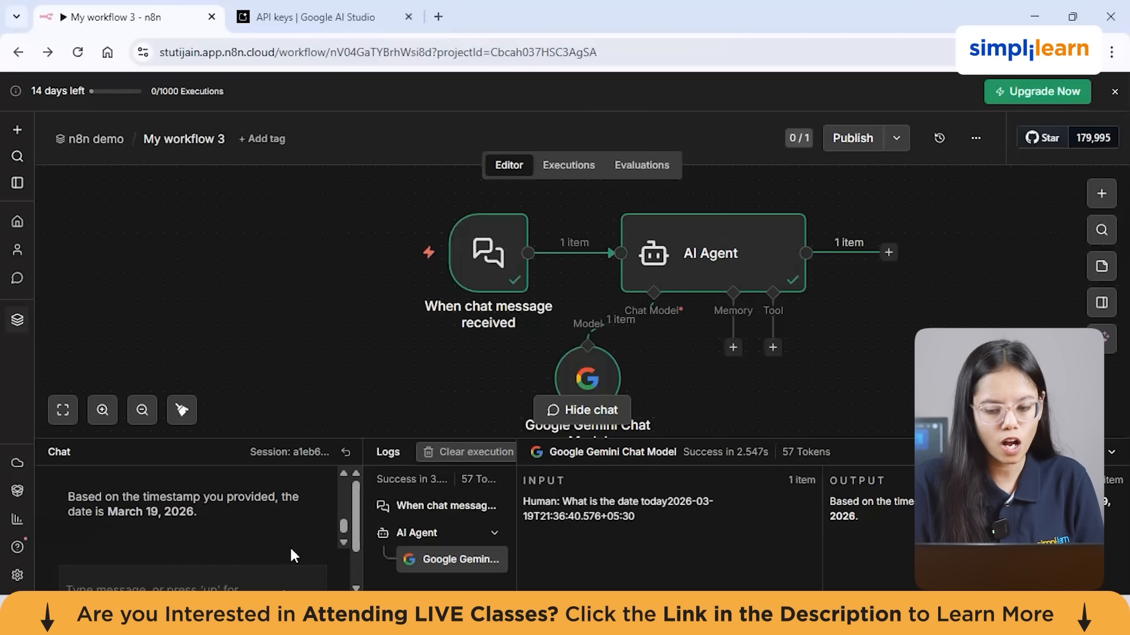
# Step: Set the AI Agent's Source for Prompt to Connected Chat Trigger Node, execute the step and close the node's settings
pyautogui.doubleClick(591, 382)
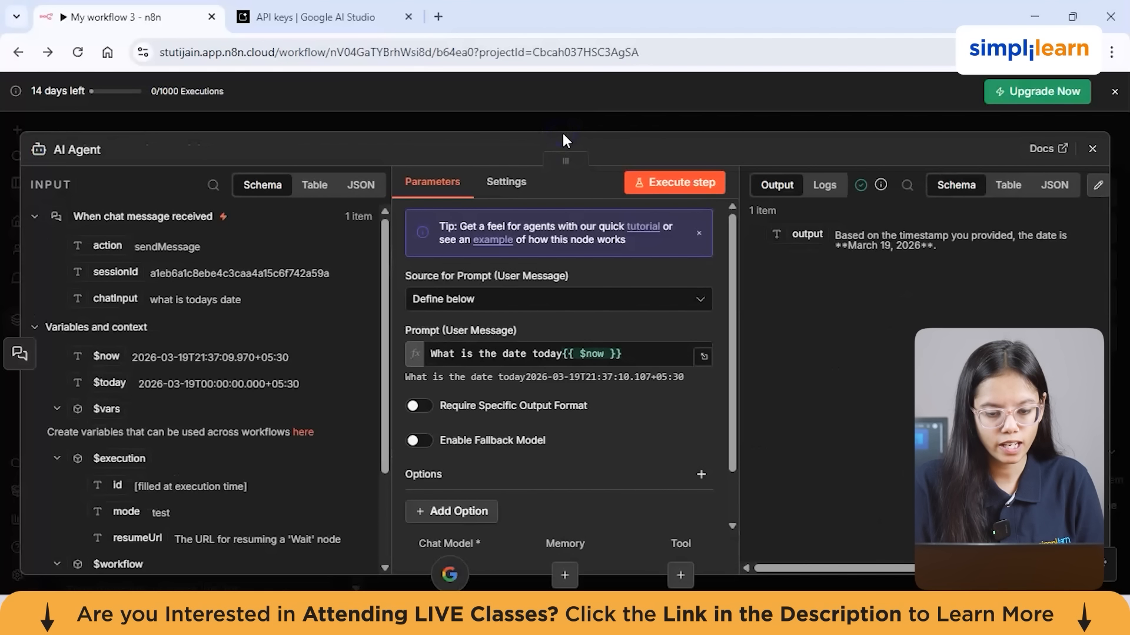
pyautogui.click(480, 299)
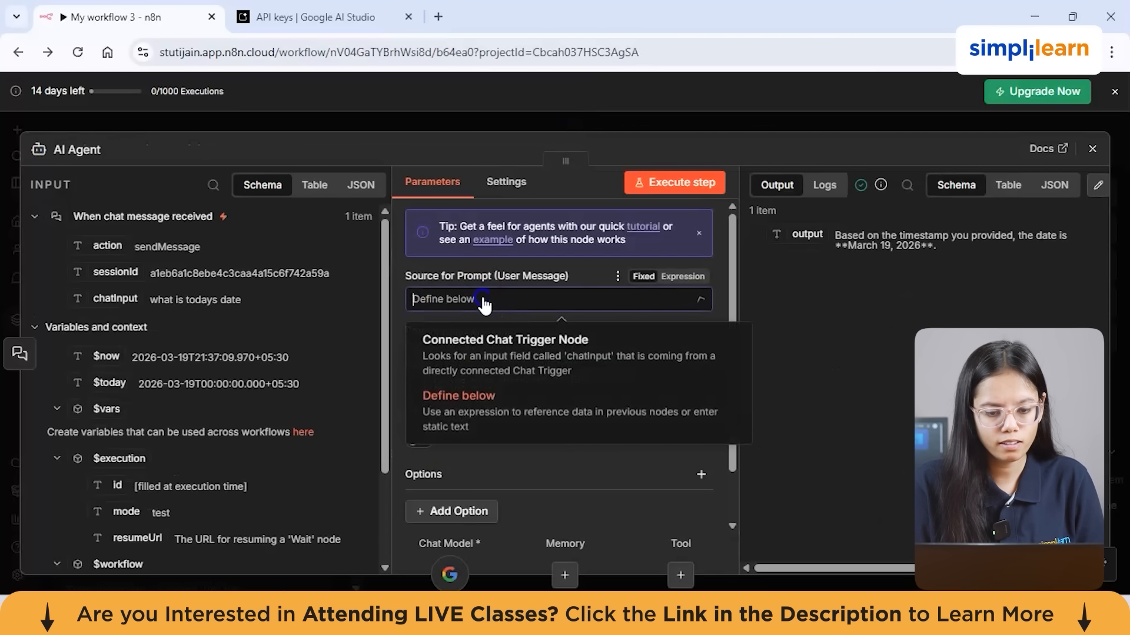
pyautogui.click(486, 339)
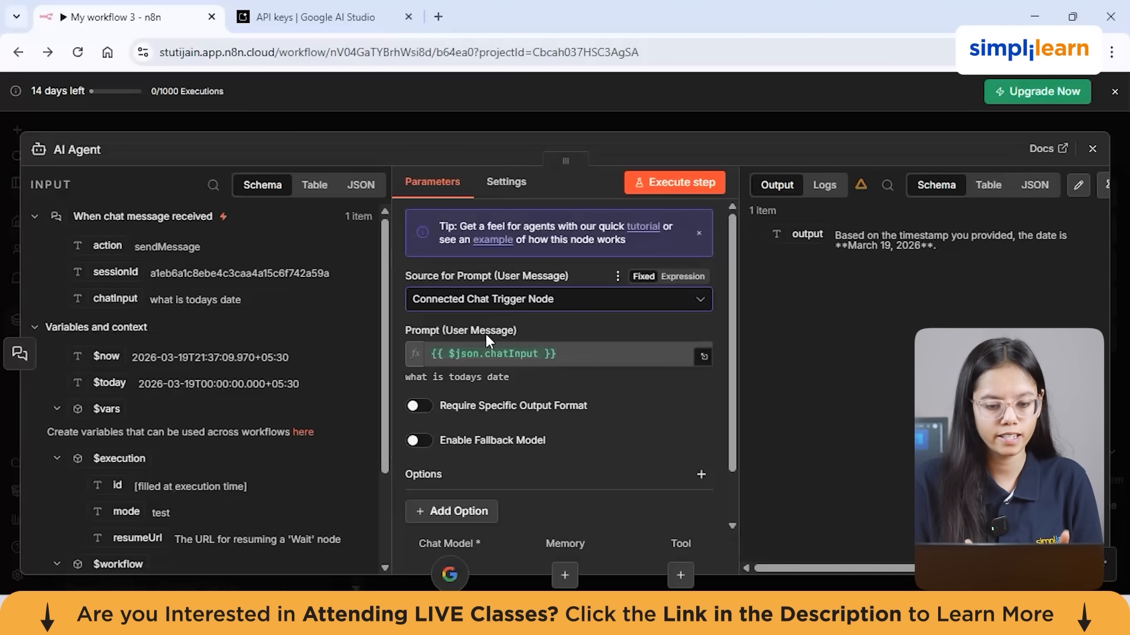
pyautogui.click(689, 187)
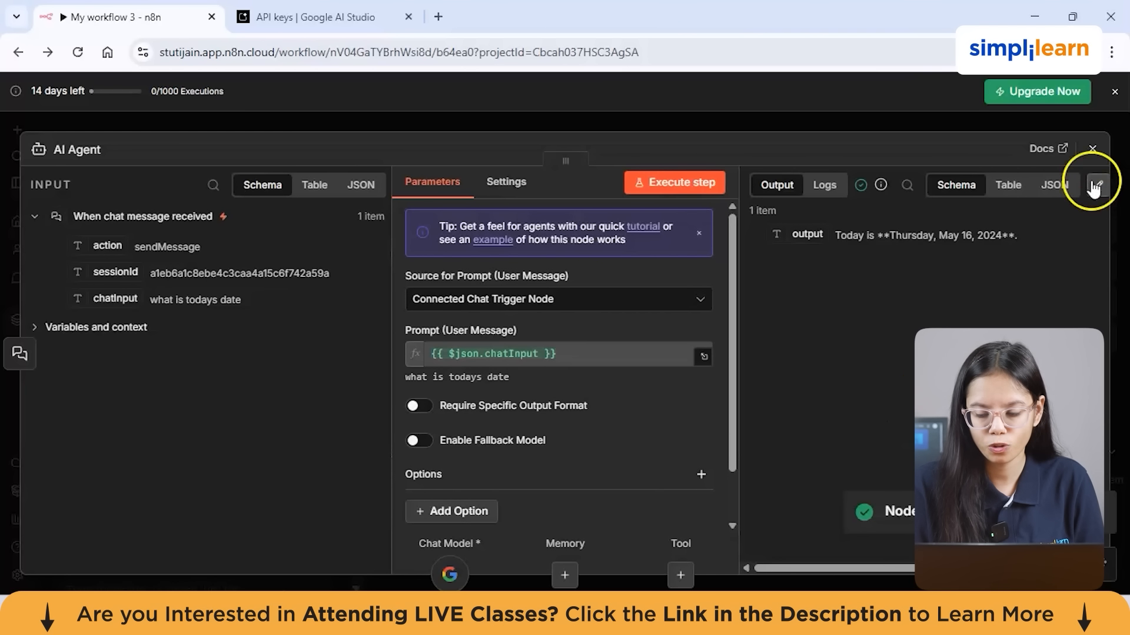
pyautogui.click(1092, 149)
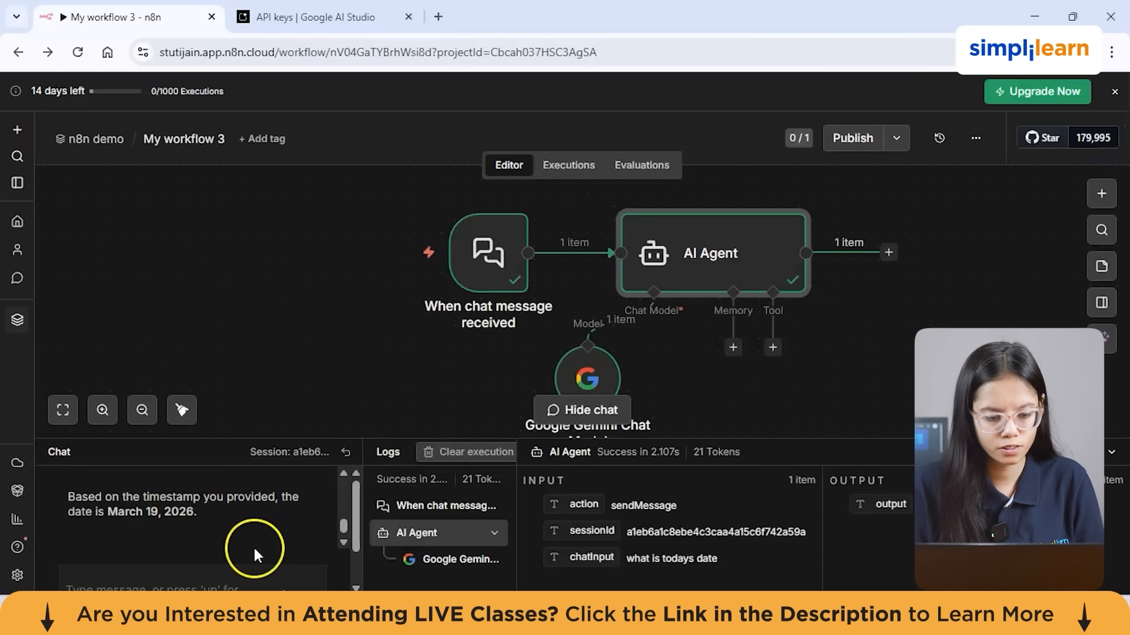
# Step: Send the message "the number is 10" in the workflow chat
pyautogui.scroll(-1, 223, 556)
pyautogui.click(210, 559)
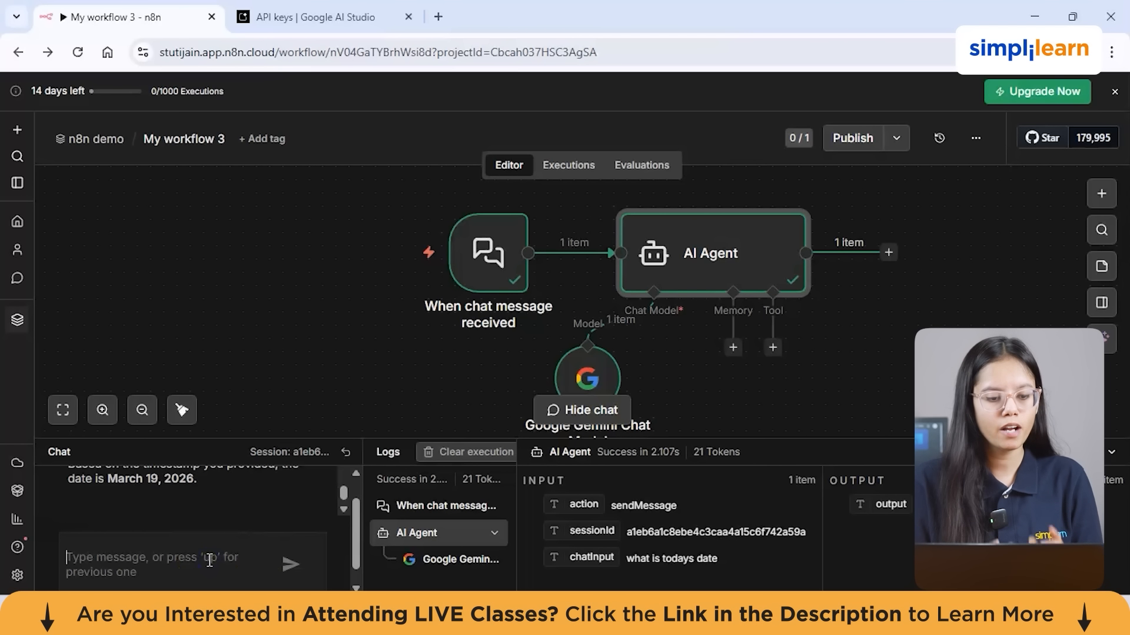
pyautogui.write('the number is 10')
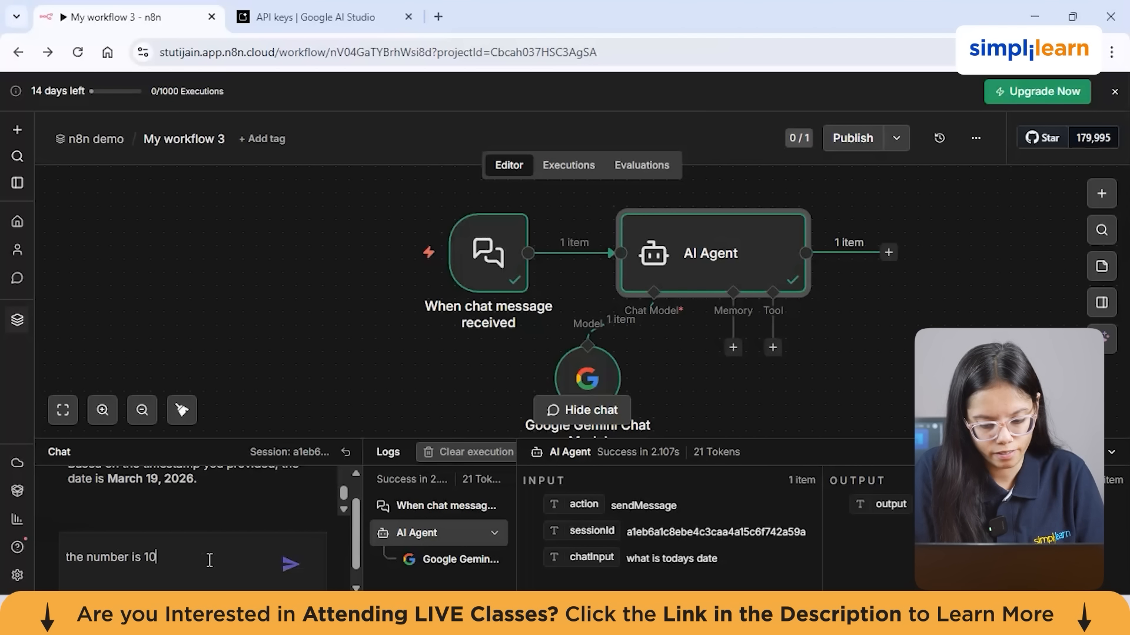
pyautogui.click(288, 563)
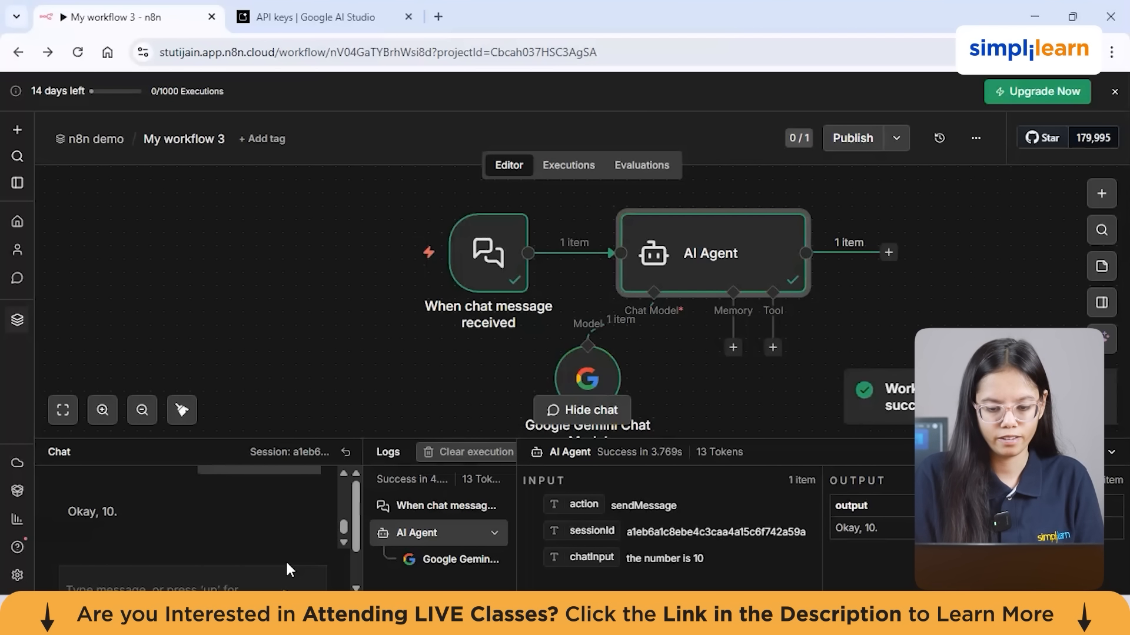
# Step: Send the follow-up message "what is the number" in the chat and read the AI Agent's output
pyautogui.scroll(-1, 228, 544)
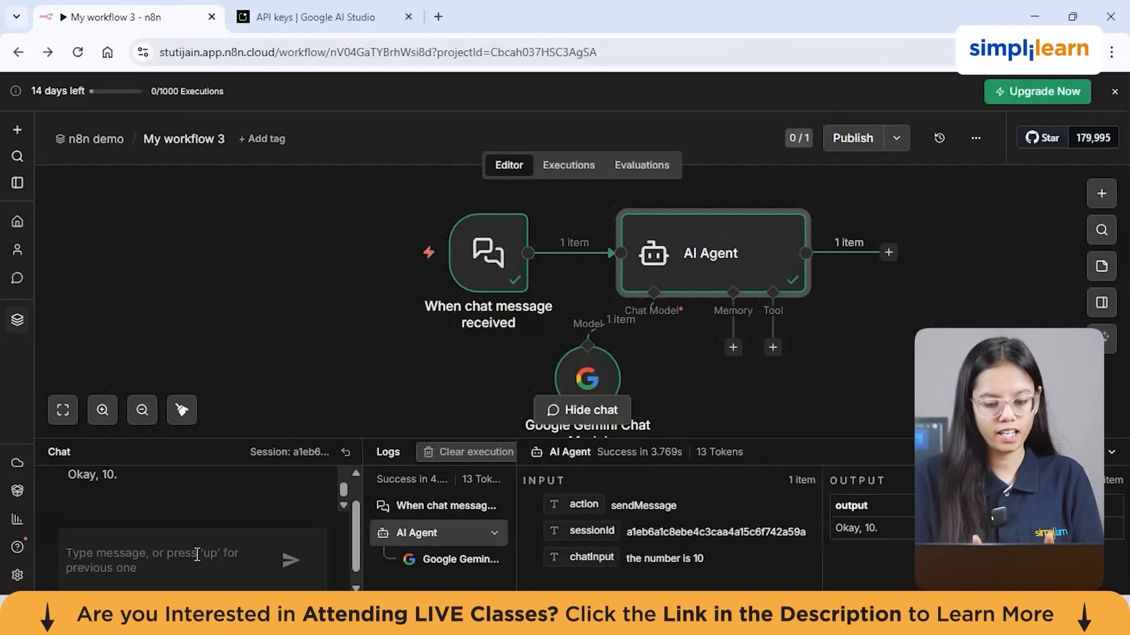
pyautogui.write('what i')
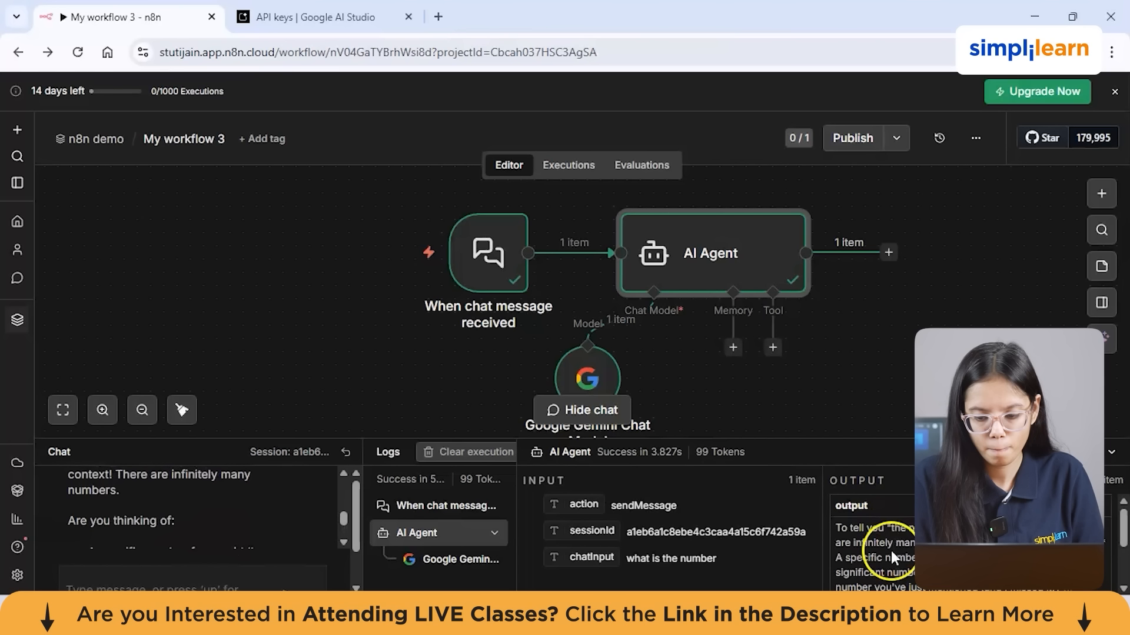
pyautogui.scroll(-1, 892, 557)
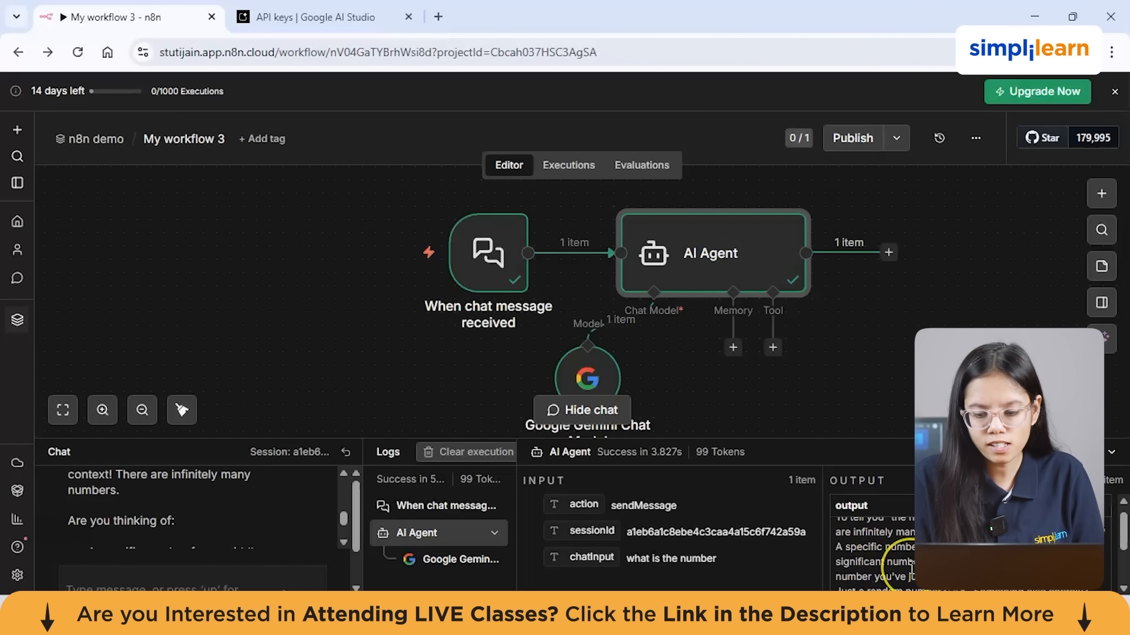
pyautogui.scroll(1, 910, 568)
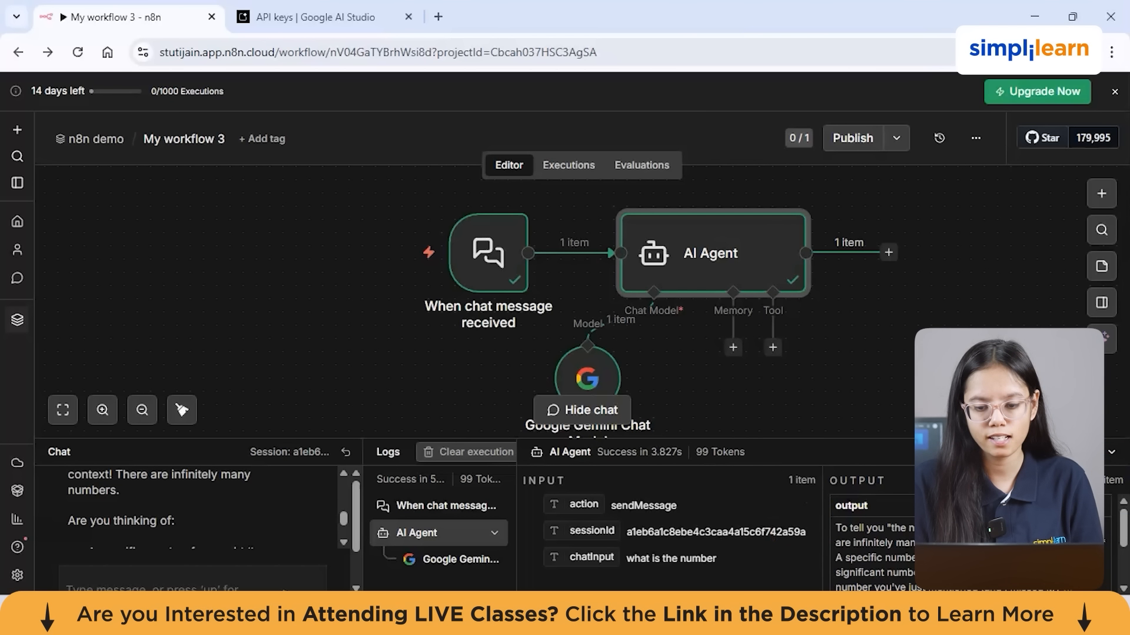
# Step: Attach a Simple Memory node to the AI Agent's Memory connection, keeping its Session ID as Connected Chat Trigger Node
pyautogui.click(733, 351)
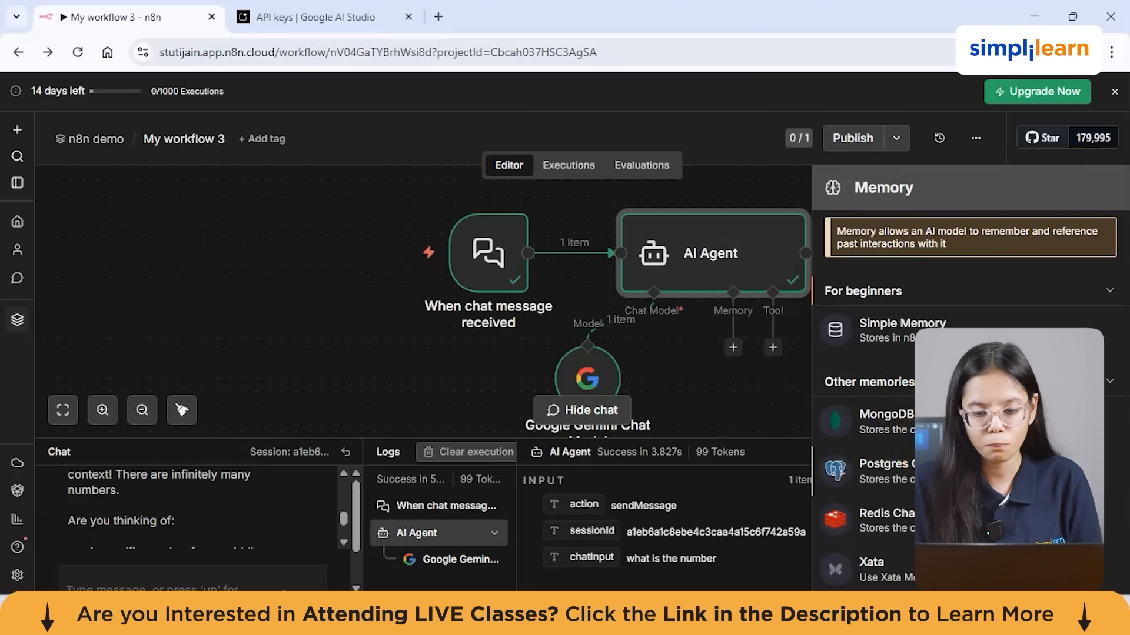
pyautogui.scroll(-1, 970, 412)
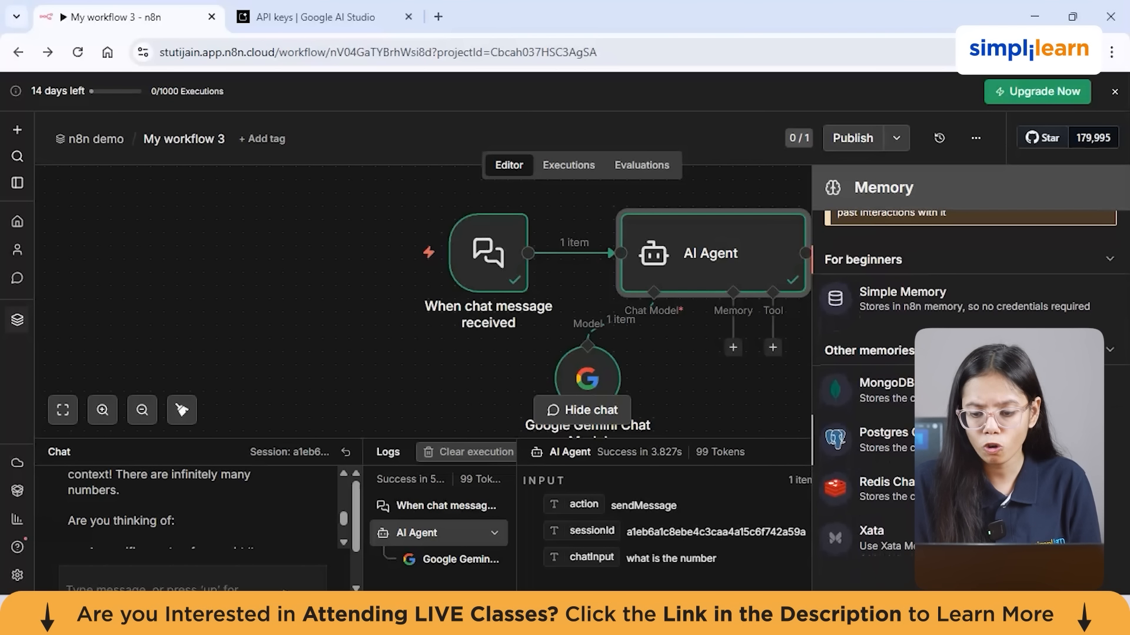
pyautogui.scroll(-1, 970, 381)
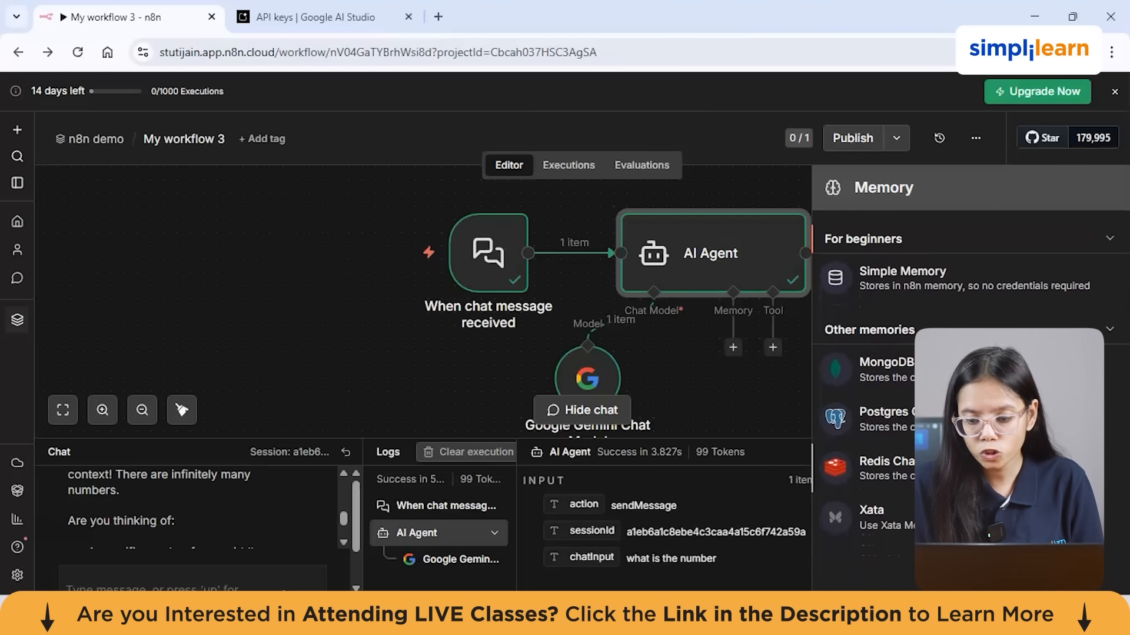
pyautogui.scroll(2, 969, 381)
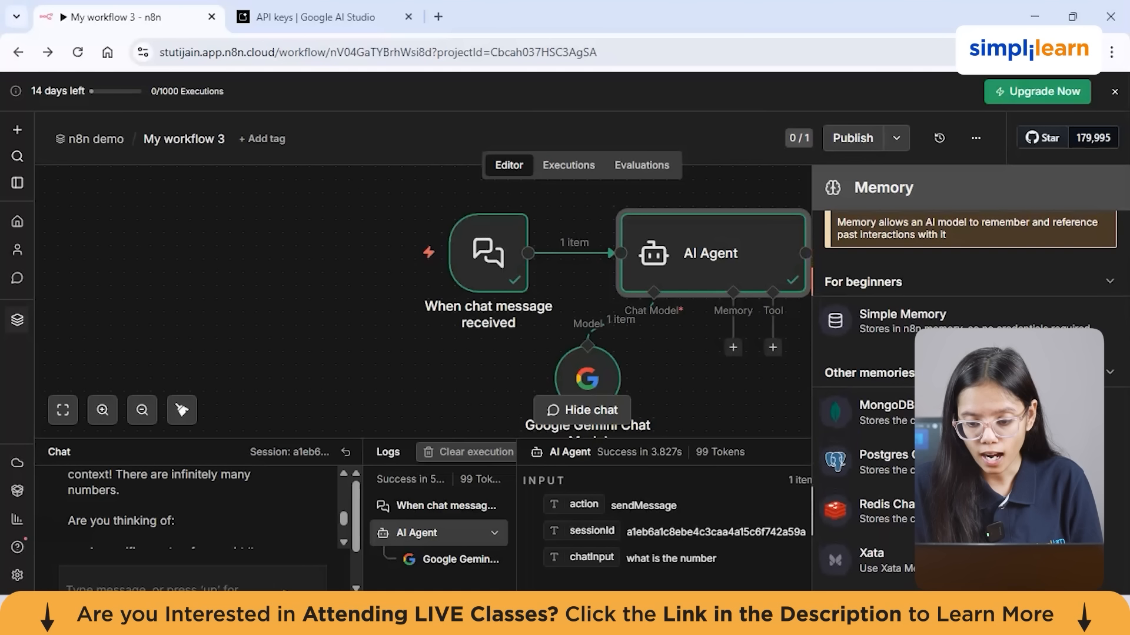
pyautogui.scroll(1, 969, 381)
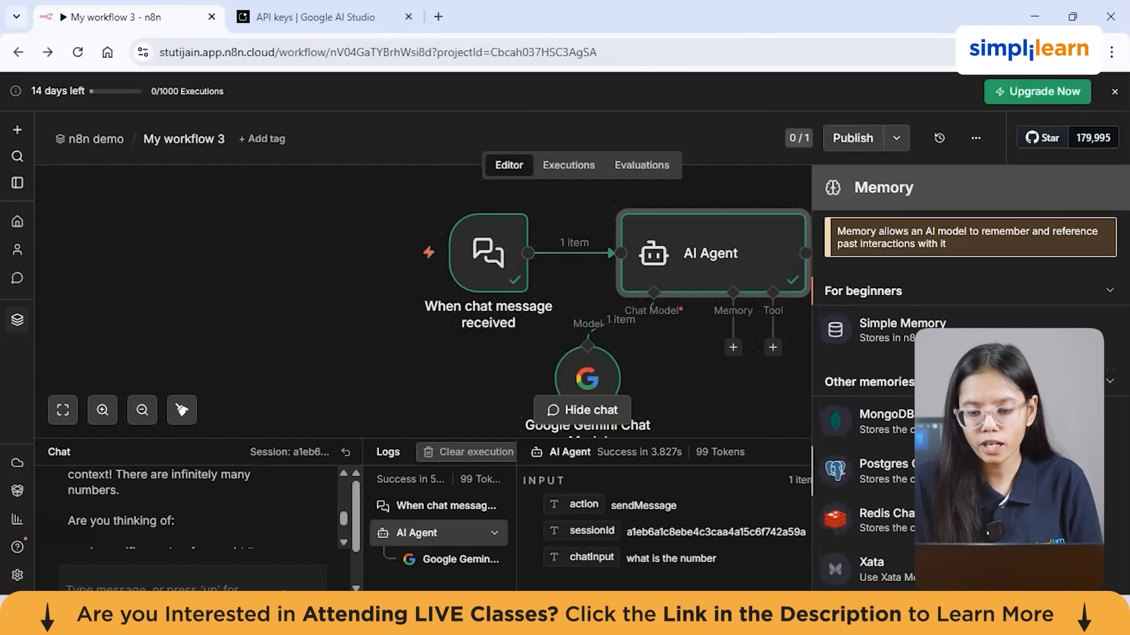
pyautogui.click(892, 339)
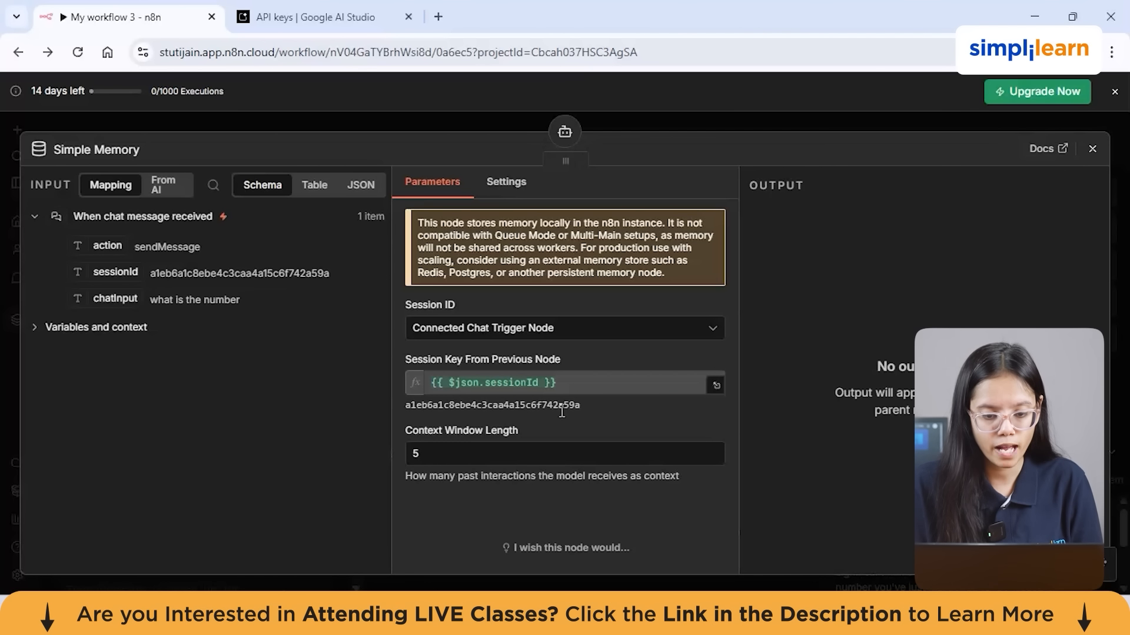
pyautogui.click(499, 334)
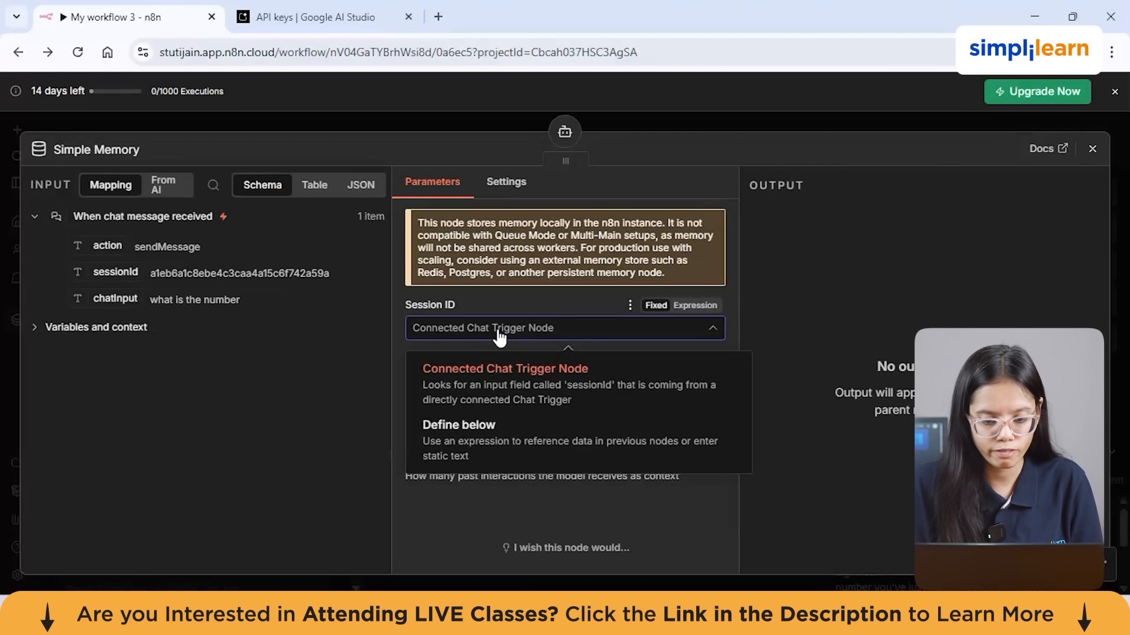
pyautogui.click(475, 388)
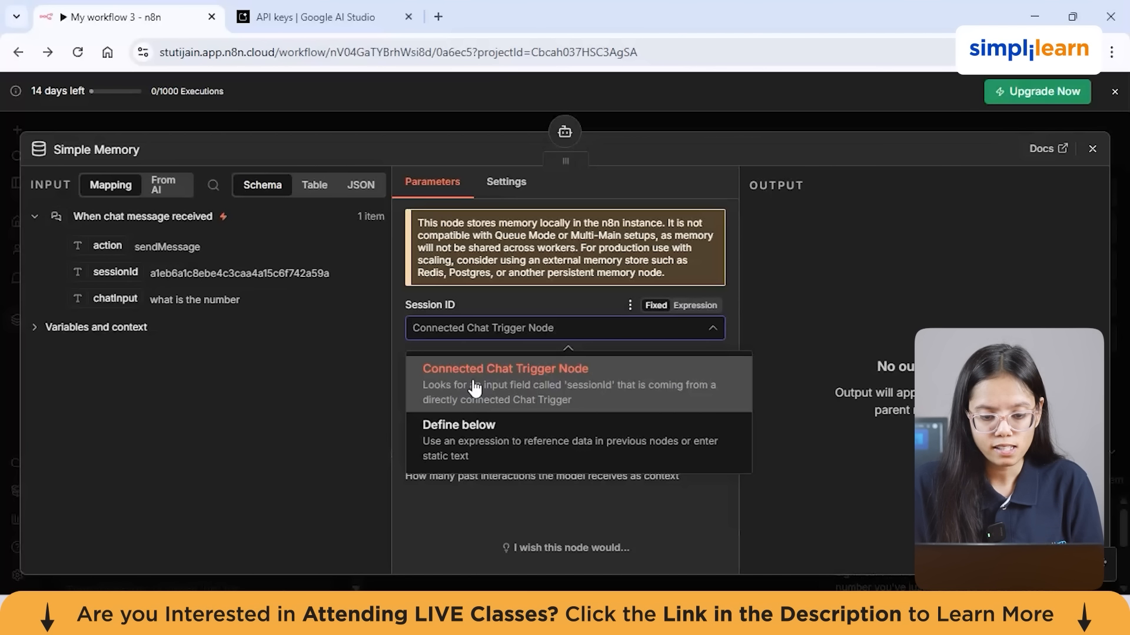
# Step: Keep Connected Chat Trigger Node as the Simple Memory session ID, close its settings and move the node away from the Gemini model
pyautogui.click(476, 388)
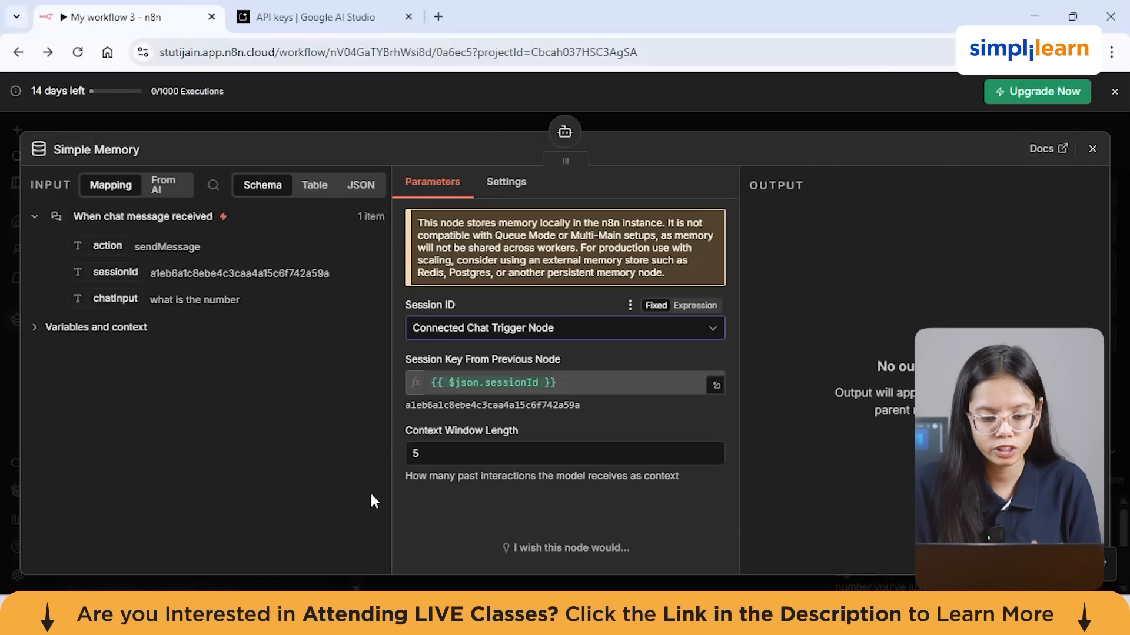
pyautogui.click(1092, 149)
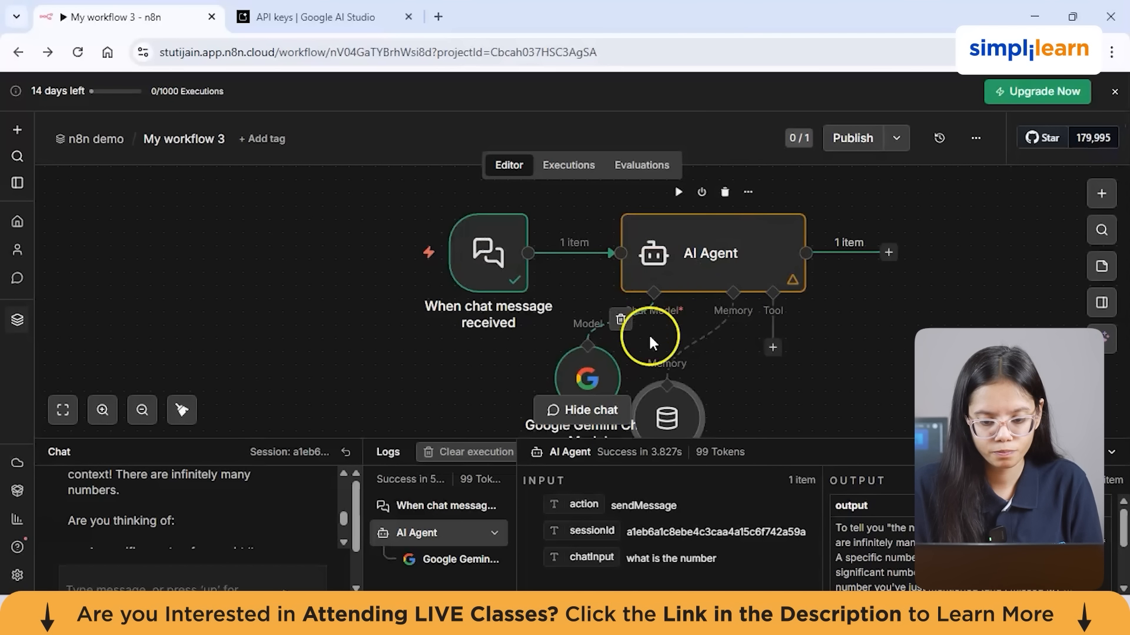
pyautogui.scroll(-1, 704, 404)
pyautogui.scroll(-1, 713, 378)
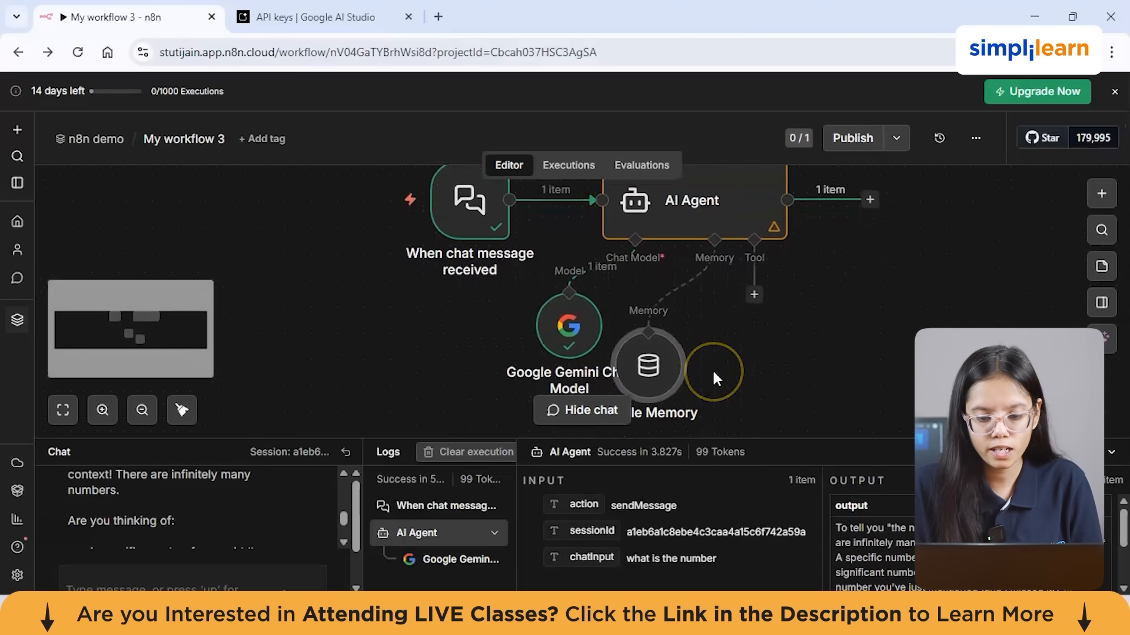
pyautogui.moveTo(644, 371); pyautogui.dragTo(685, 369)
# Step: Test the memory by sending "the number is 10" and "what is the number" in the workflow chat
pyautogui.click(163, 552)
pyautogui.write('the number is 10, what is the number')
pyautogui.click(291, 556)
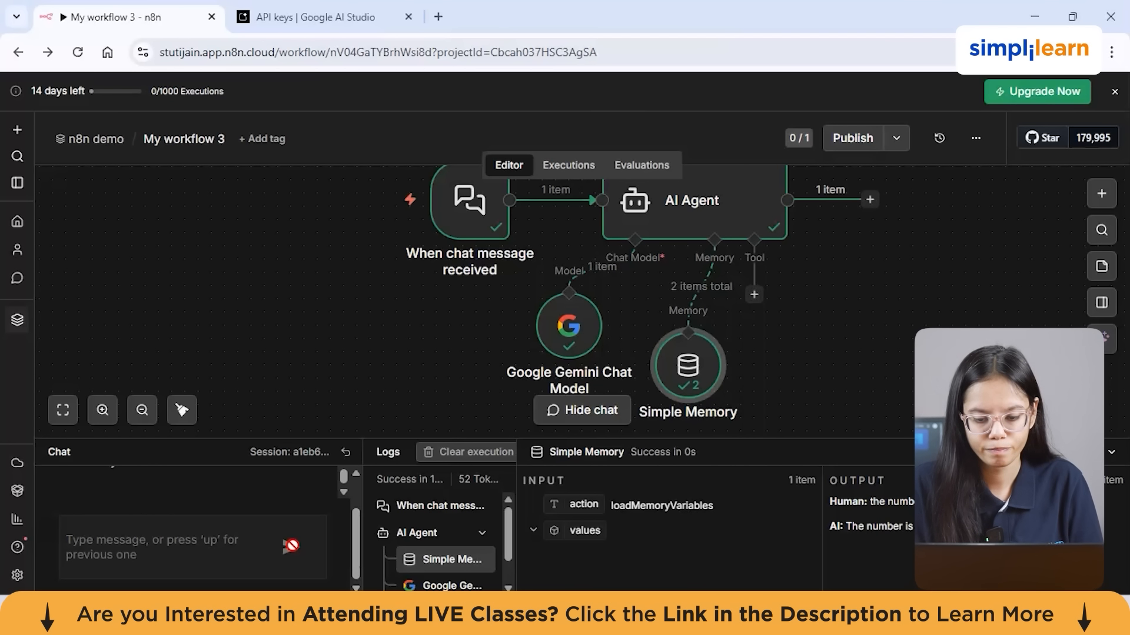
pyautogui.click(506, 553)
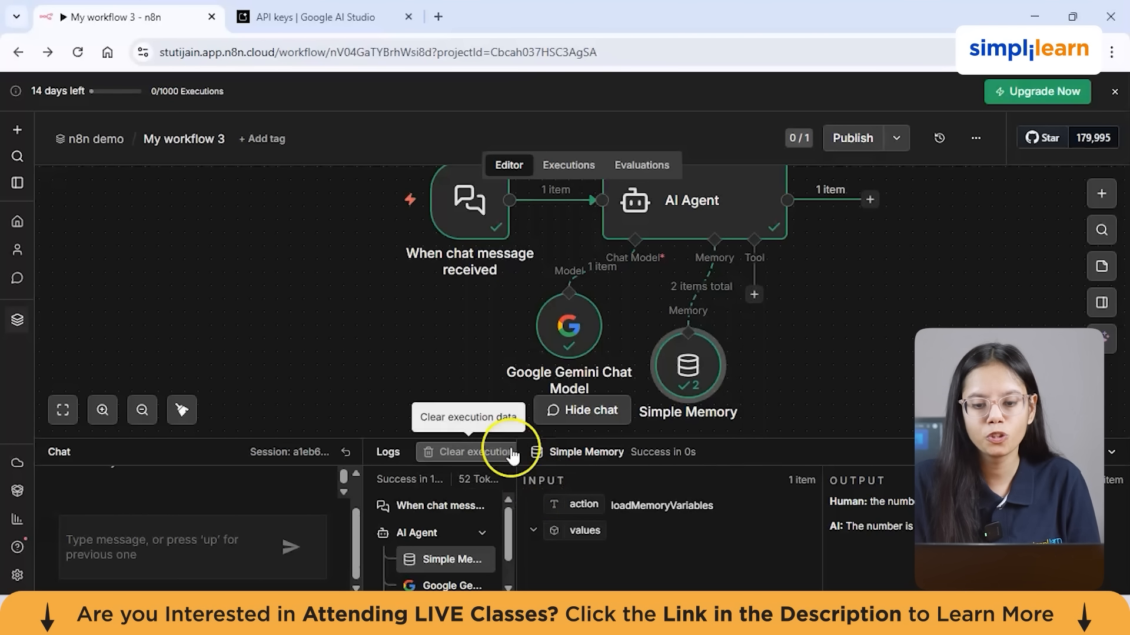
# Step: Attach a Gmail tool node to the AI Agent's Tool connection by searching the tools for "gmail"
pyautogui.scroll(3, 615, 353)
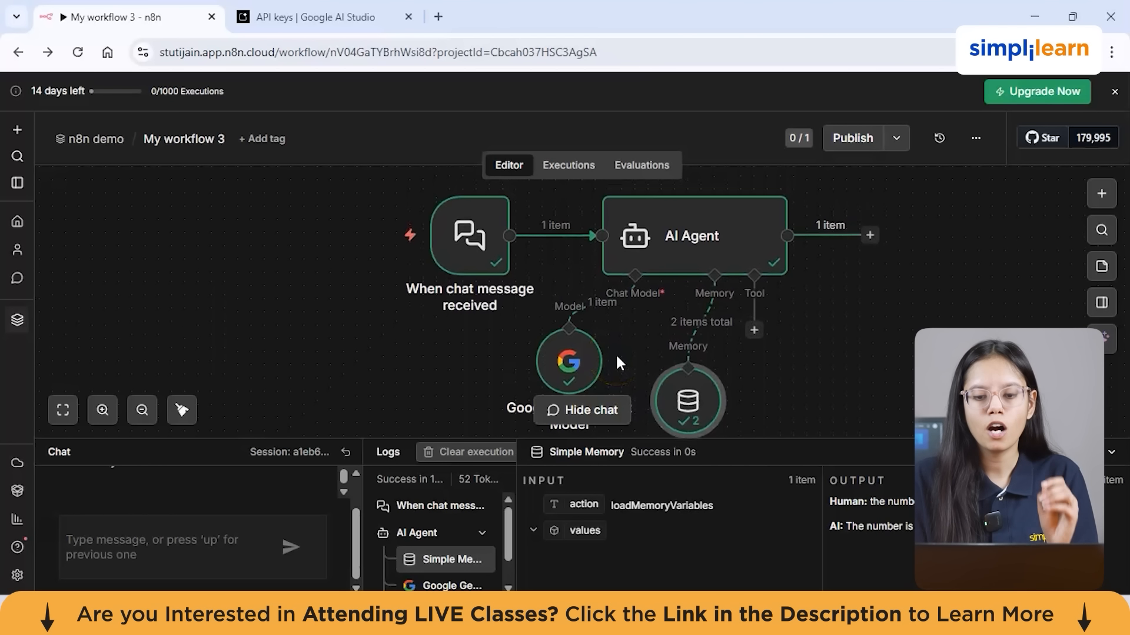
pyautogui.click(754, 333)
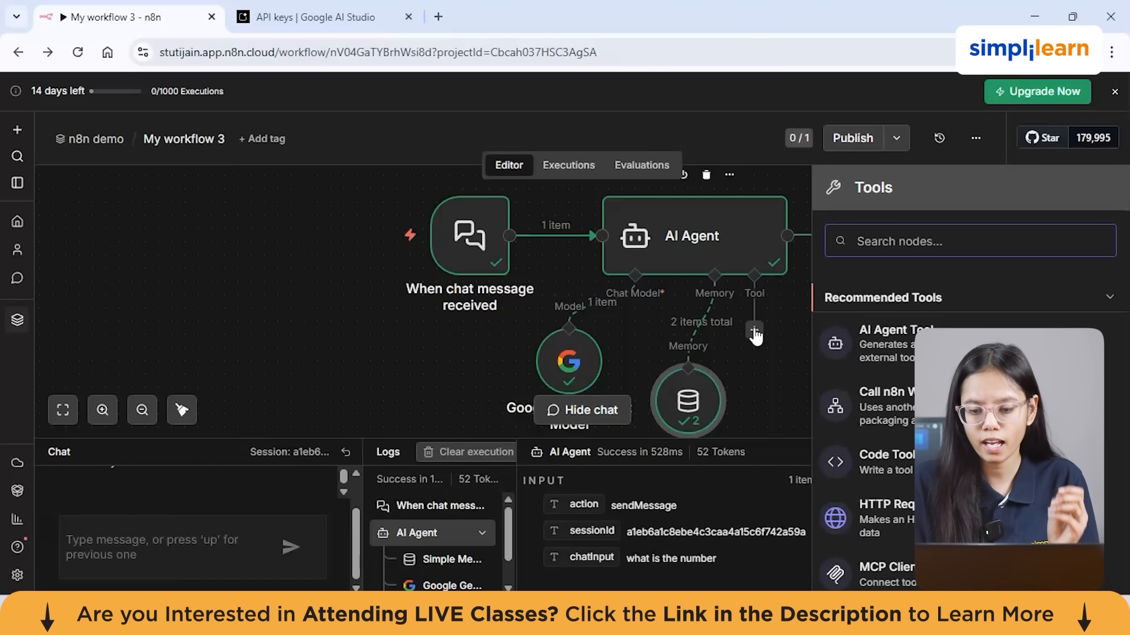
pyautogui.scroll(-1, 900, 446)
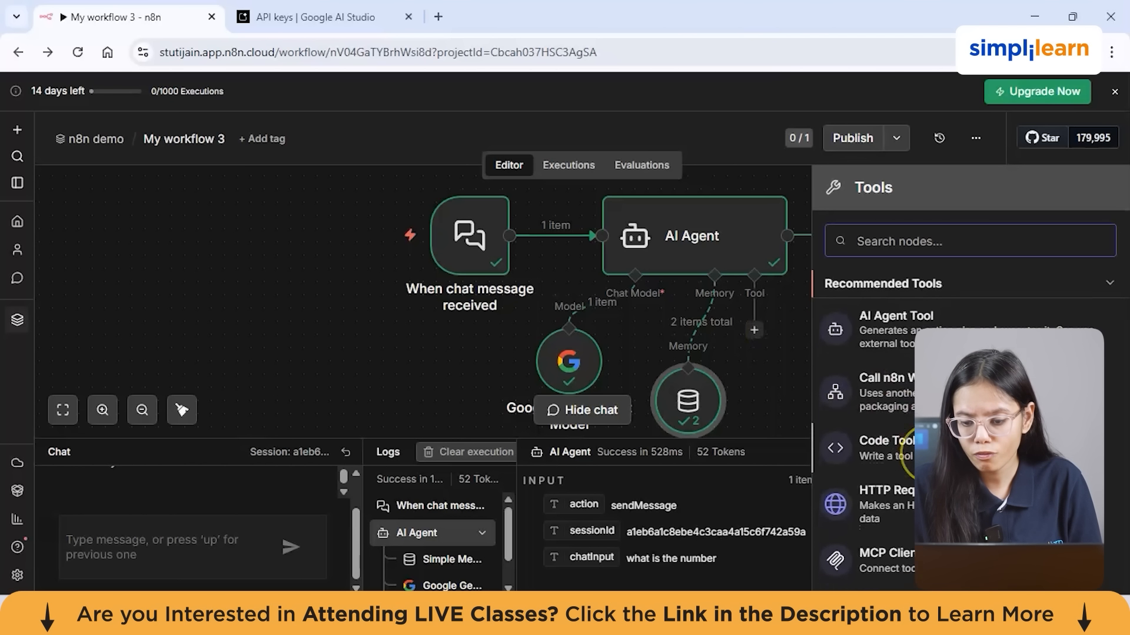
pyautogui.scroll(-1, 900, 435)
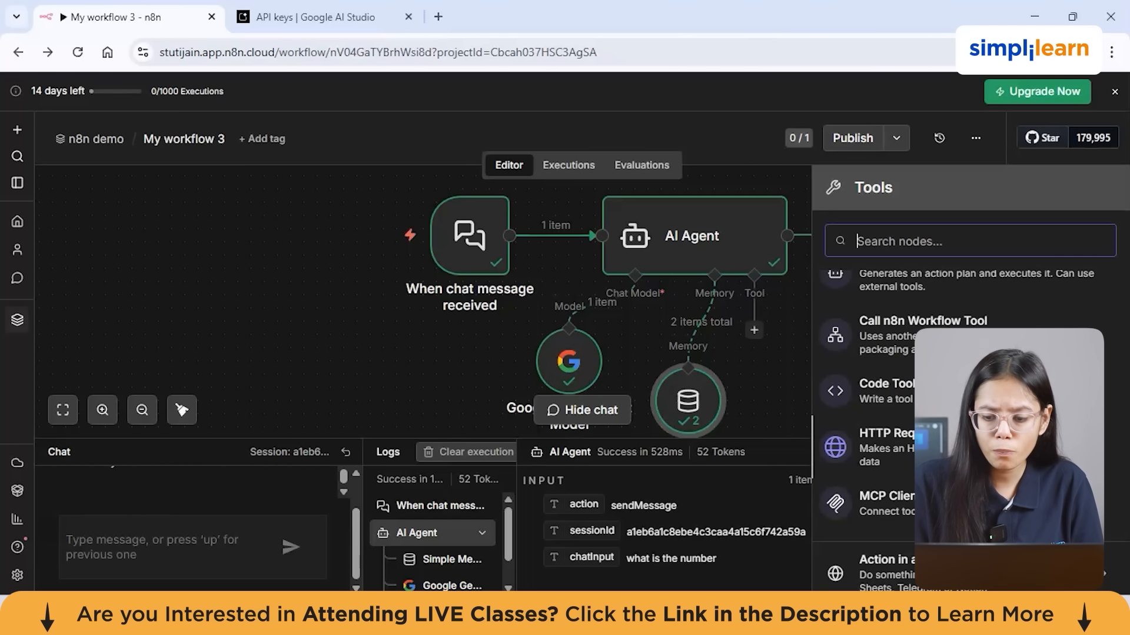
pyautogui.scroll(-1, 900, 435)
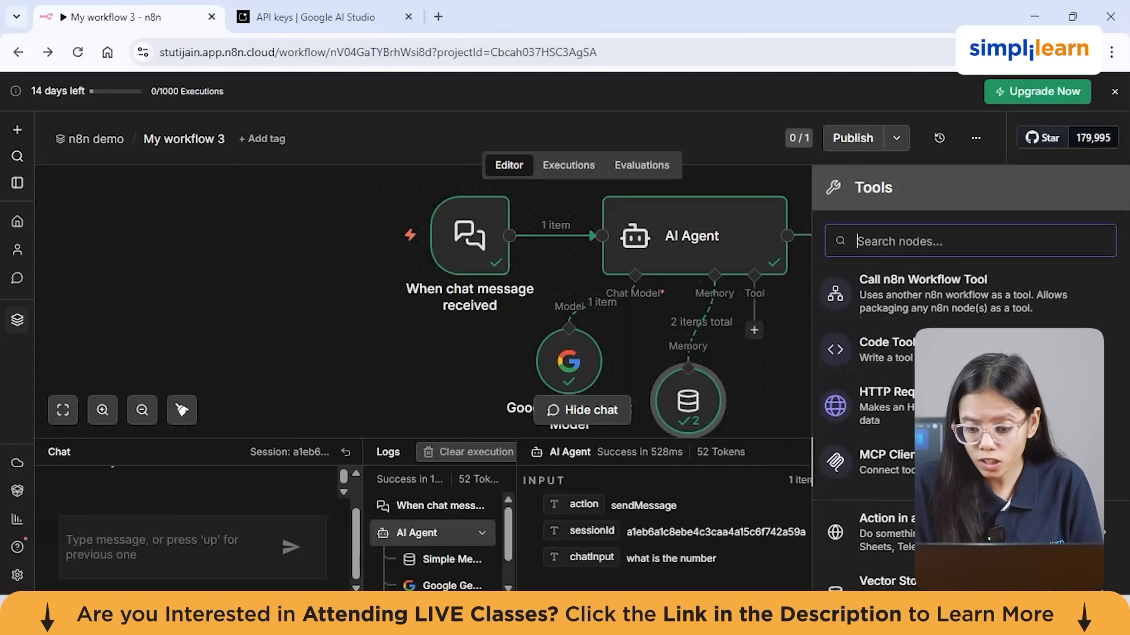
pyautogui.scroll(-1, 901, 435)
pyautogui.scroll(-1, 900, 435)
pyautogui.scroll(5, 901, 353)
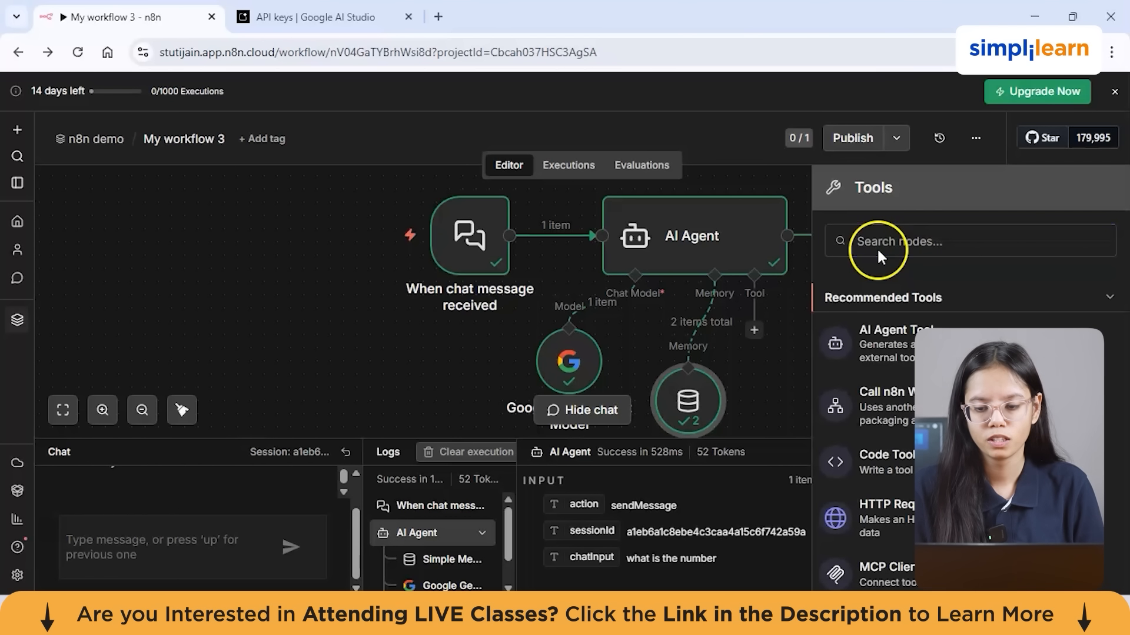
pyautogui.click(879, 252)
pyautogui.write('gmail')
pyautogui.click(888, 424)
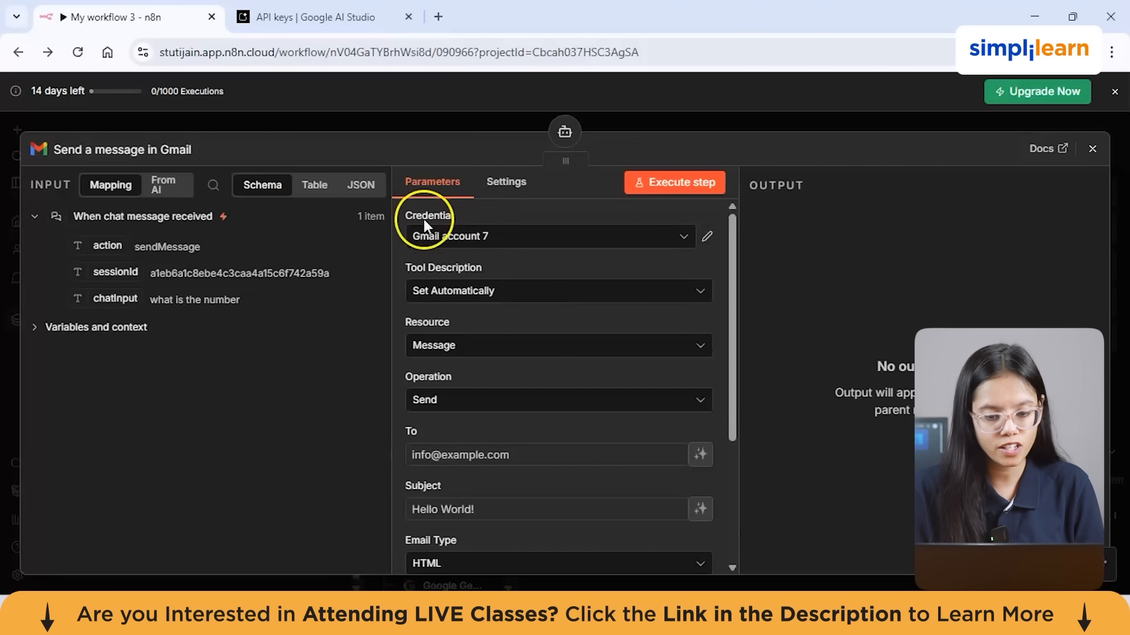
# Step: Reconnect the Gmail account 7 credential by signing in with the Google work account and granting n8n.cloud access
pyautogui.click(705, 231)
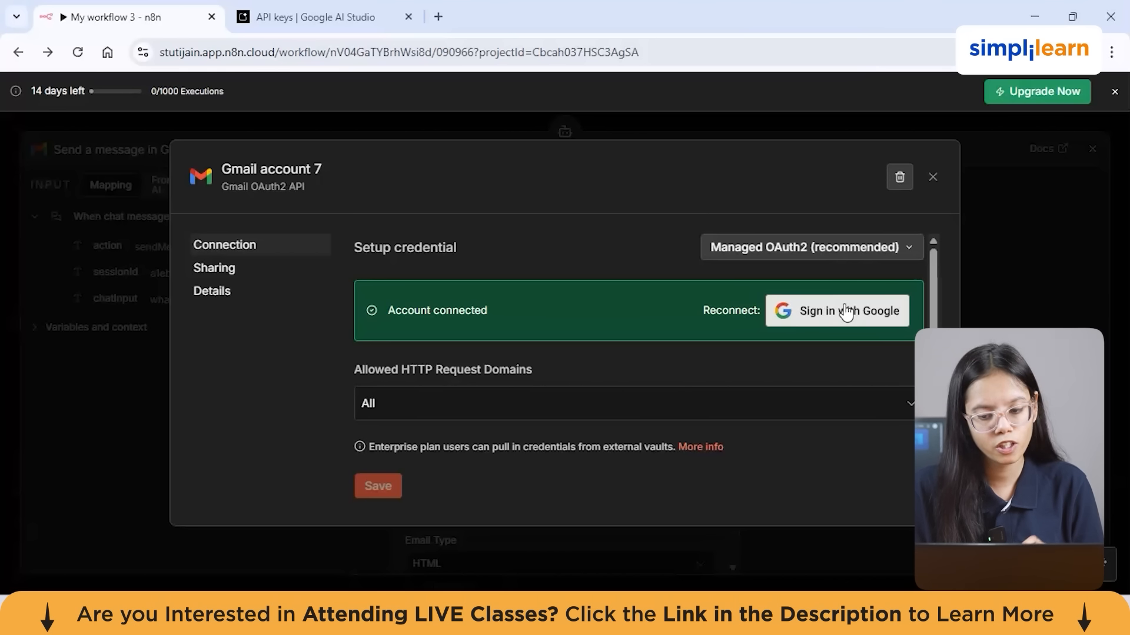
pyautogui.click(797, 312)
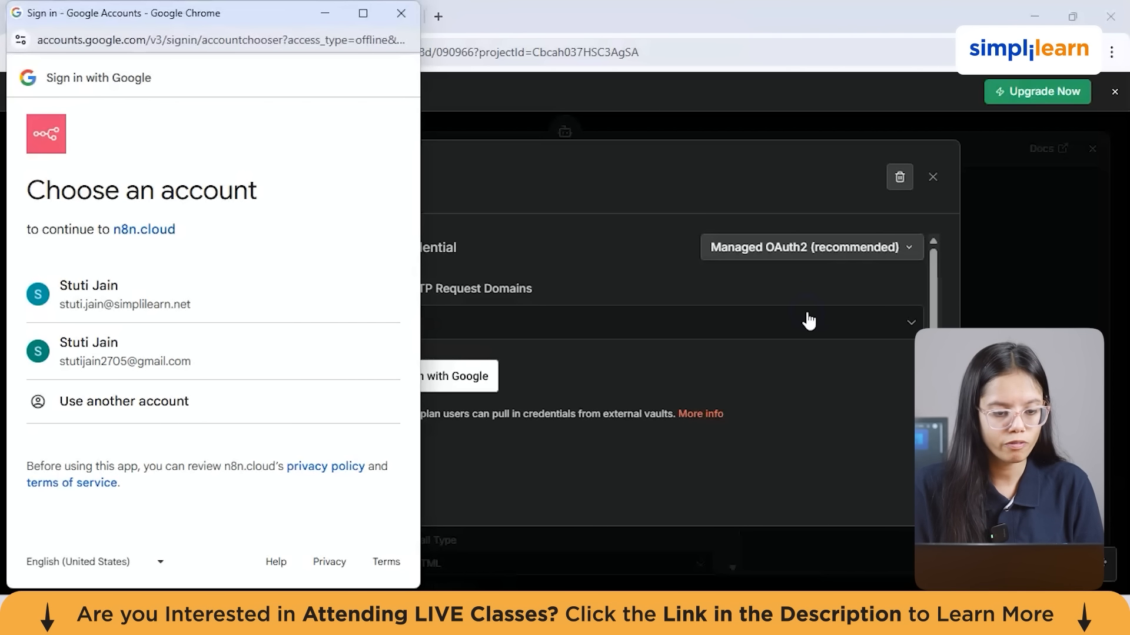
pyautogui.click(138, 306)
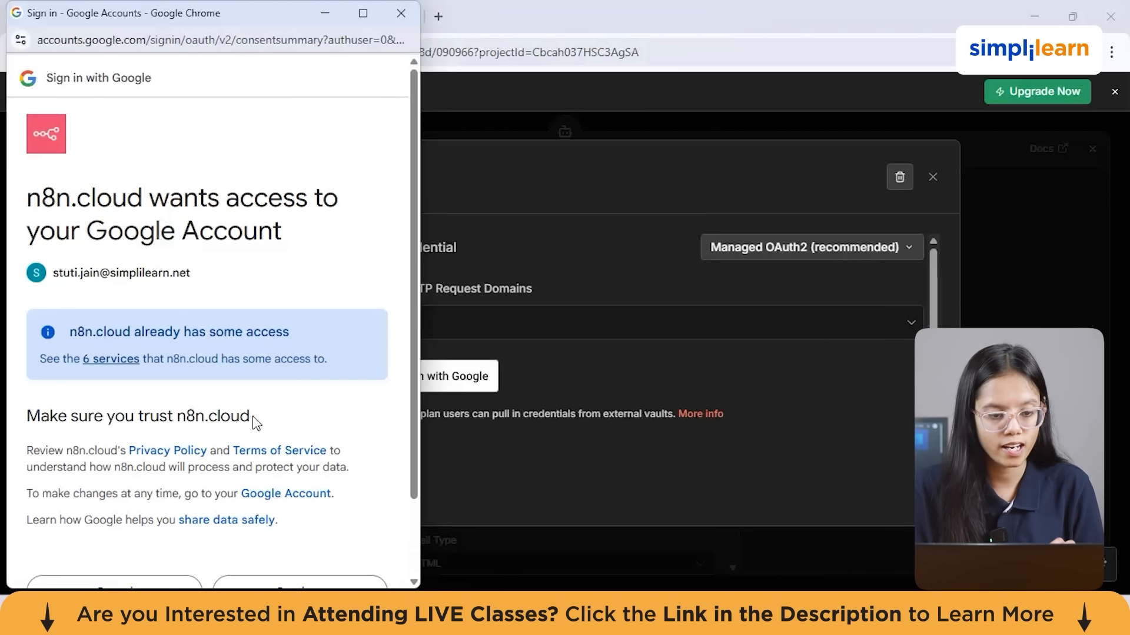
pyautogui.scroll(-1, 256, 424)
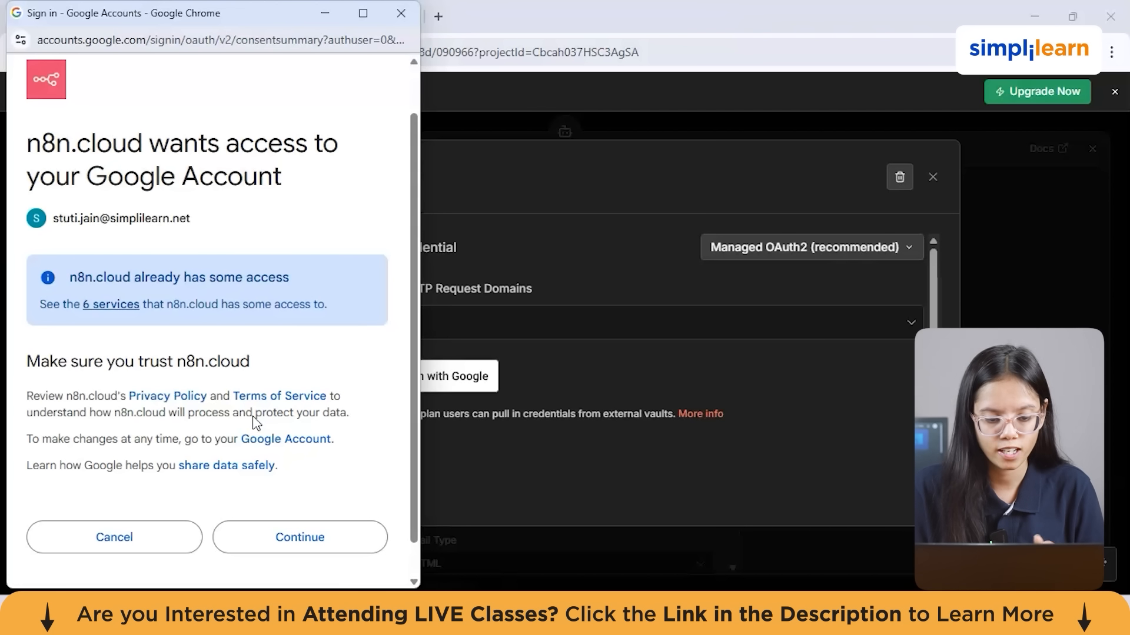
pyautogui.click(300, 539)
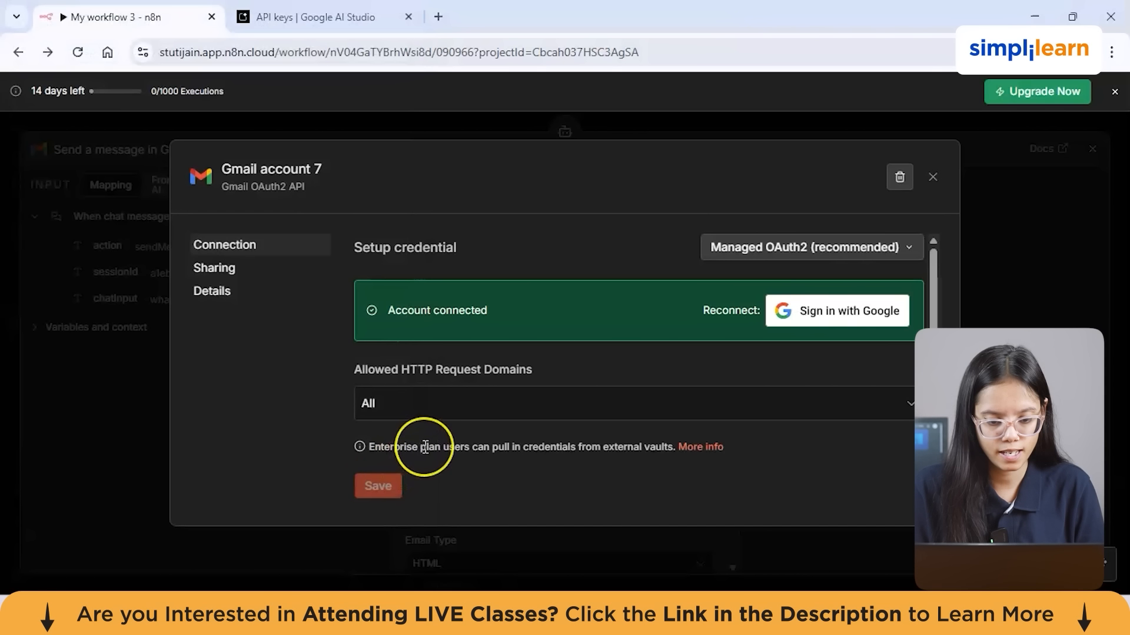
# Step: Keep the credential's Allowed HTTP Request Domains set to All and save the Gmail credential
pyautogui.click(403, 408)
pyautogui.click(399, 447)
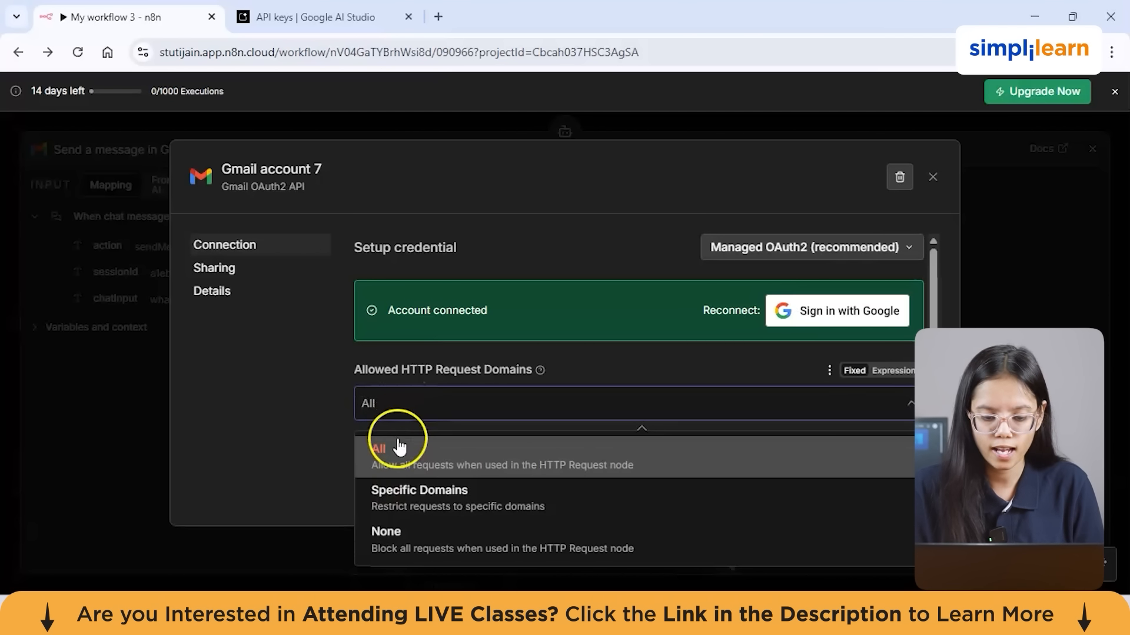
pyautogui.click(400, 448)
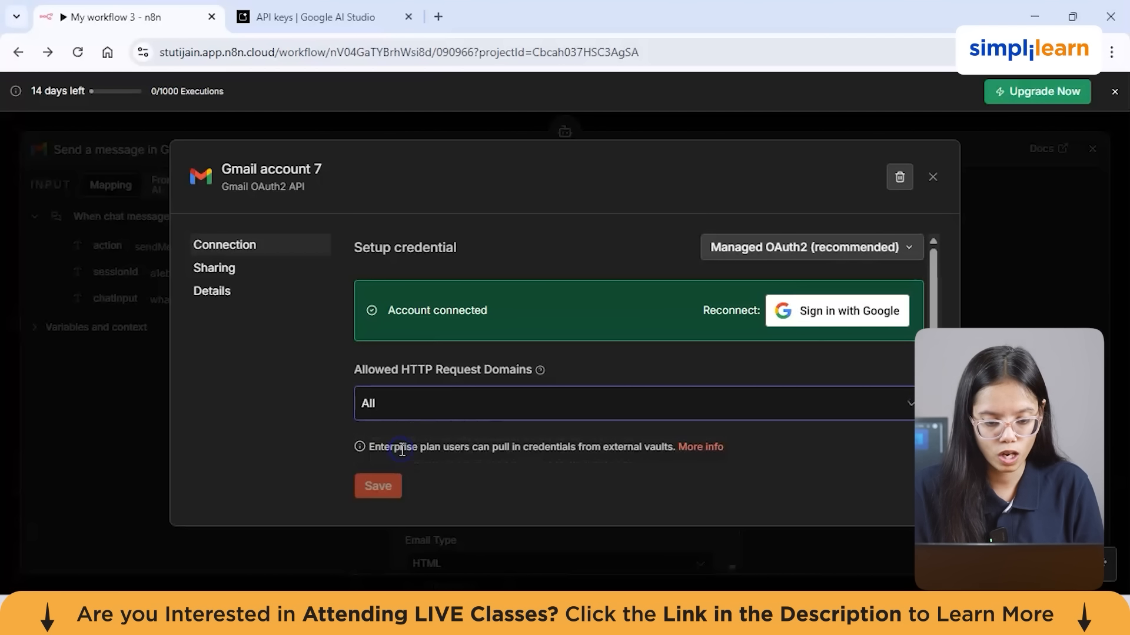
pyautogui.scroll(-2, 402, 450)
pyautogui.click(377, 416)
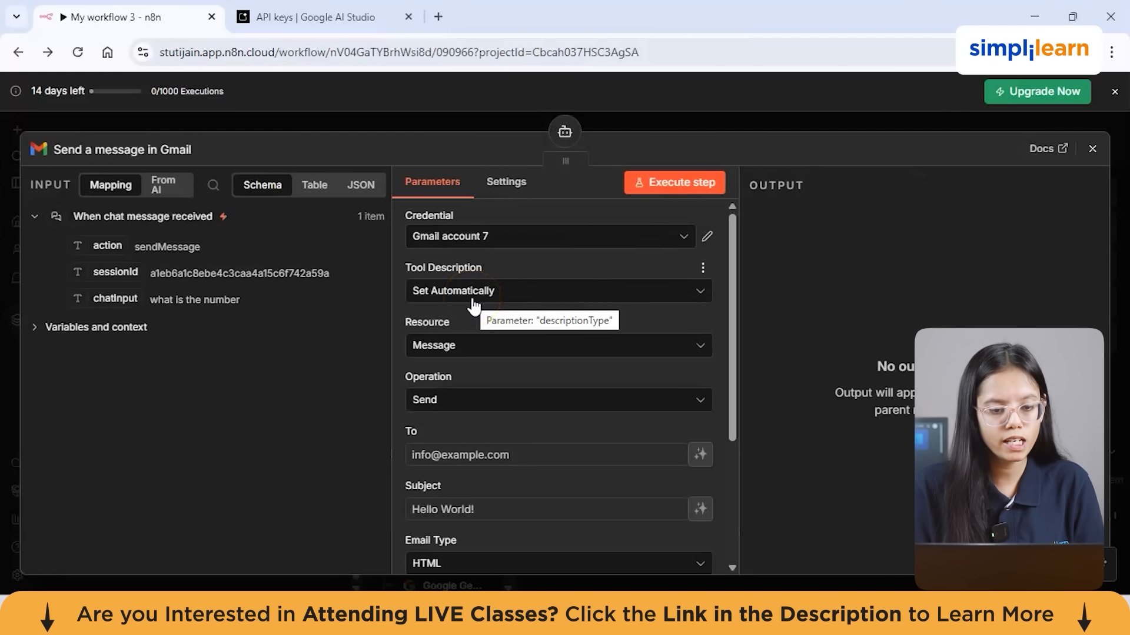
# Step: Leave the Gmail tool's Tool Description as Set Automatically and set its Resource to Draft
pyautogui.click(459, 293)
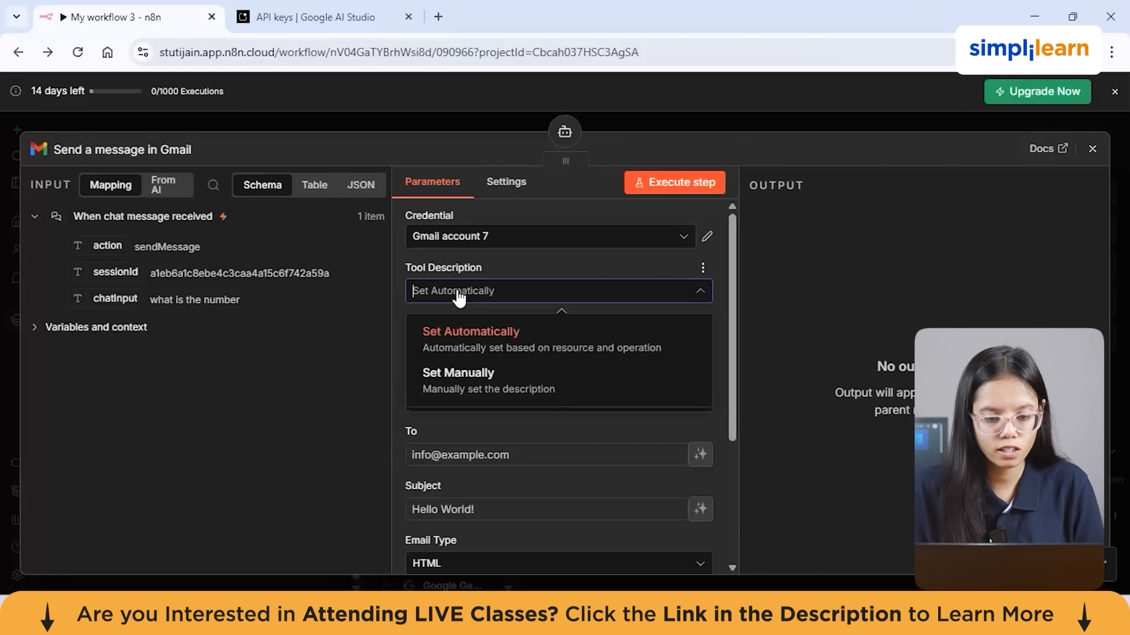
pyautogui.click(457, 339)
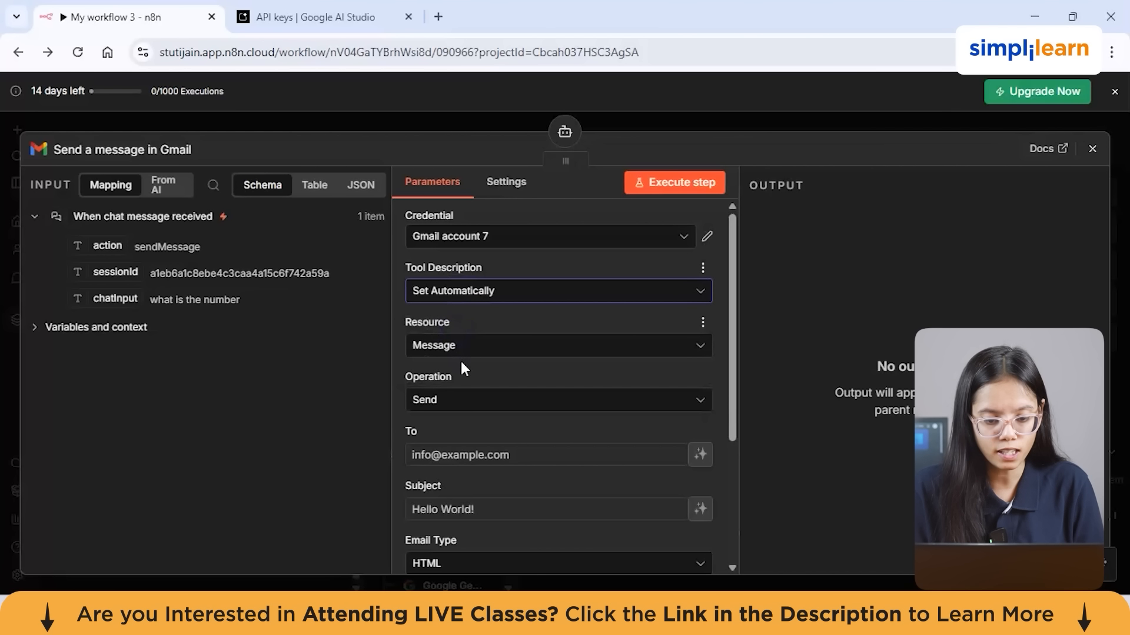
pyautogui.click(460, 355)
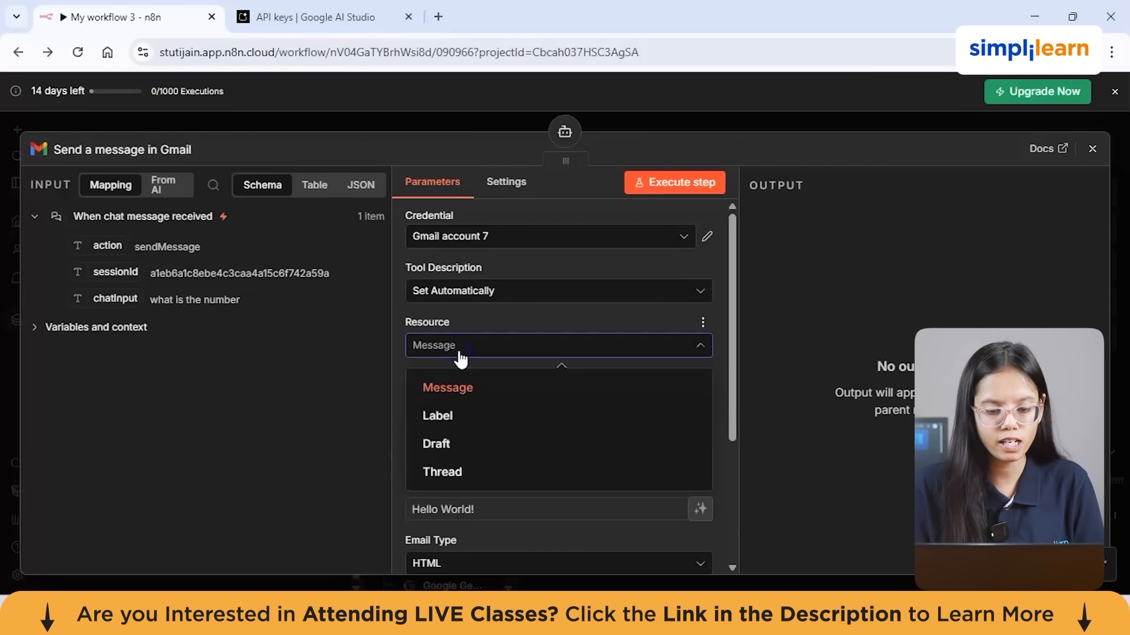
pyautogui.click(443, 444)
pyautogui.click(492, 410)
pyautogui.scroll(-1, 493, 414)
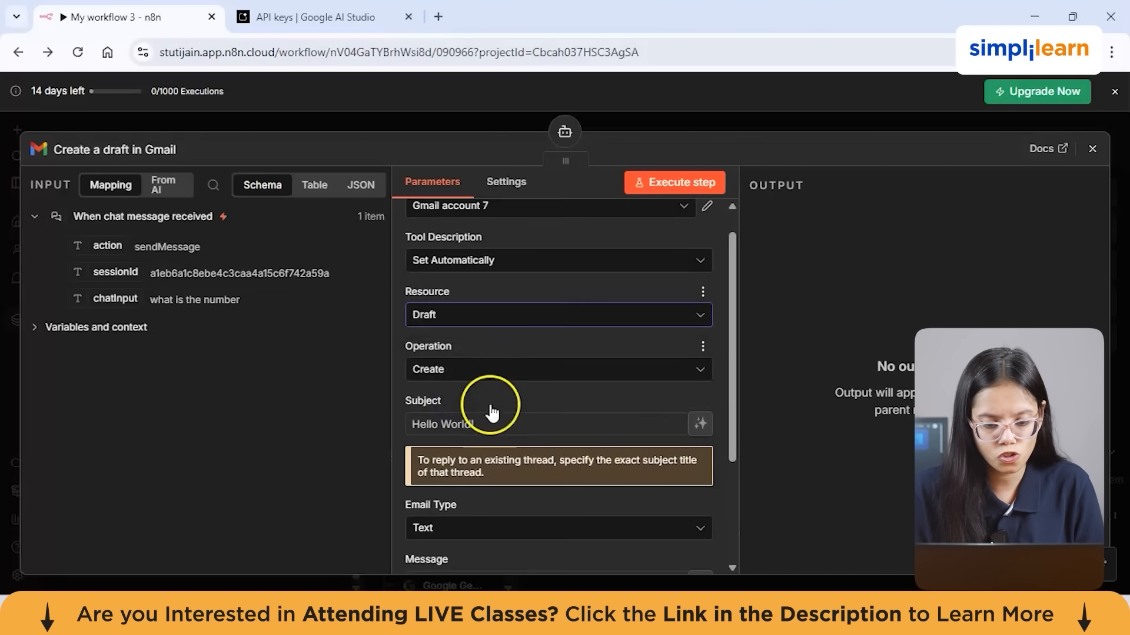
# Step: Set the Gmail tool's Operation to Get and check which additional options it offers
pyautogui.click(468, 363)
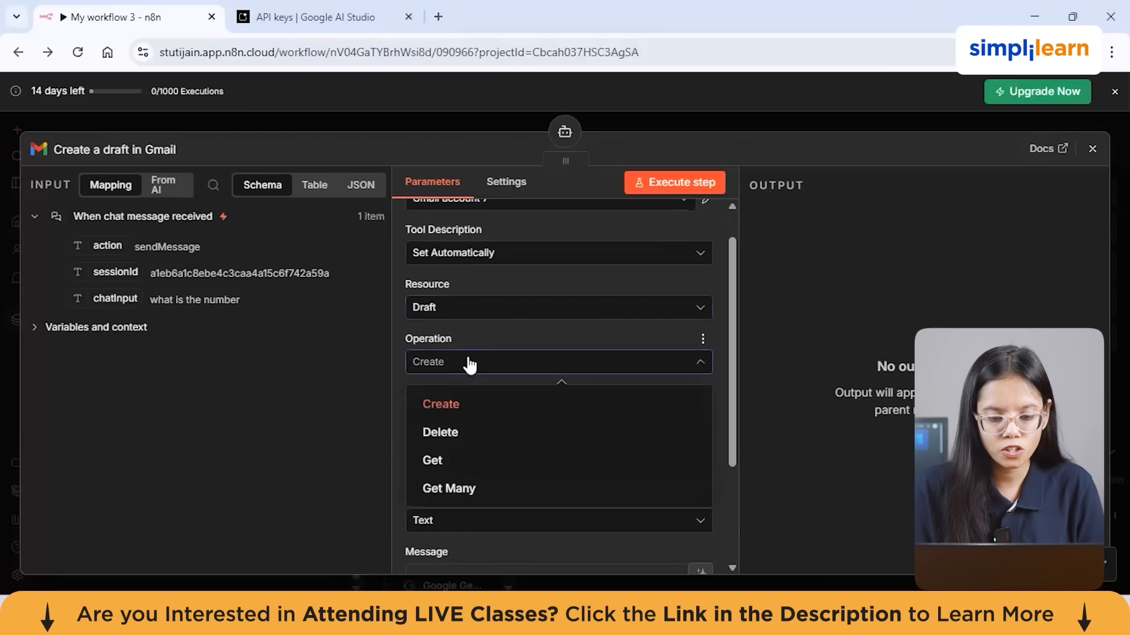
pyautogui.click(430, 493)
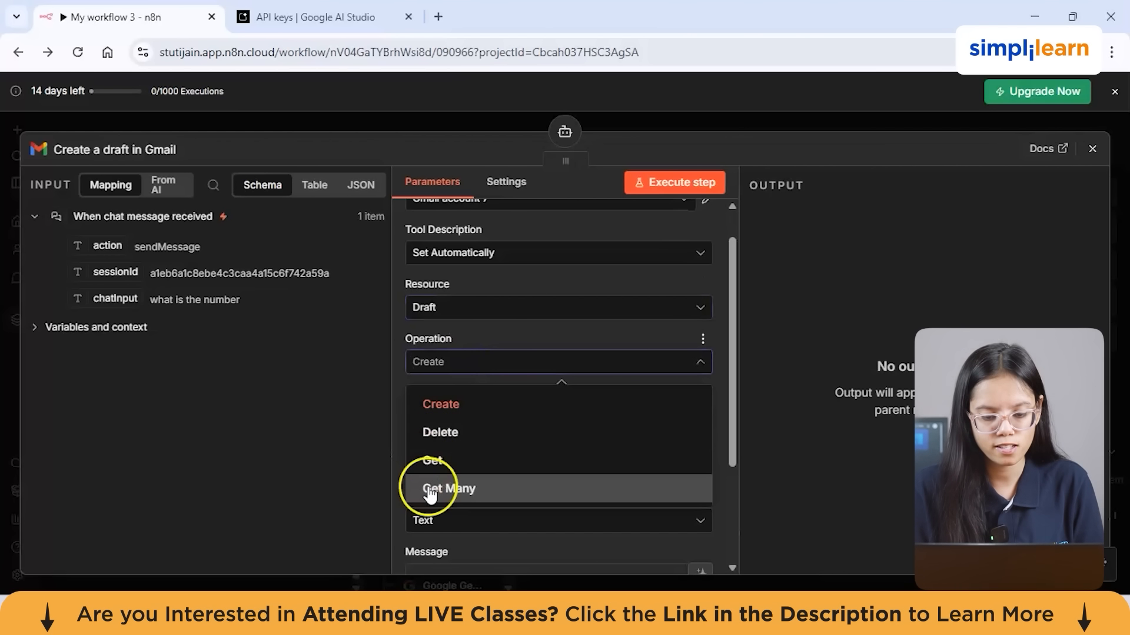
pyautogui.click(438, 461)
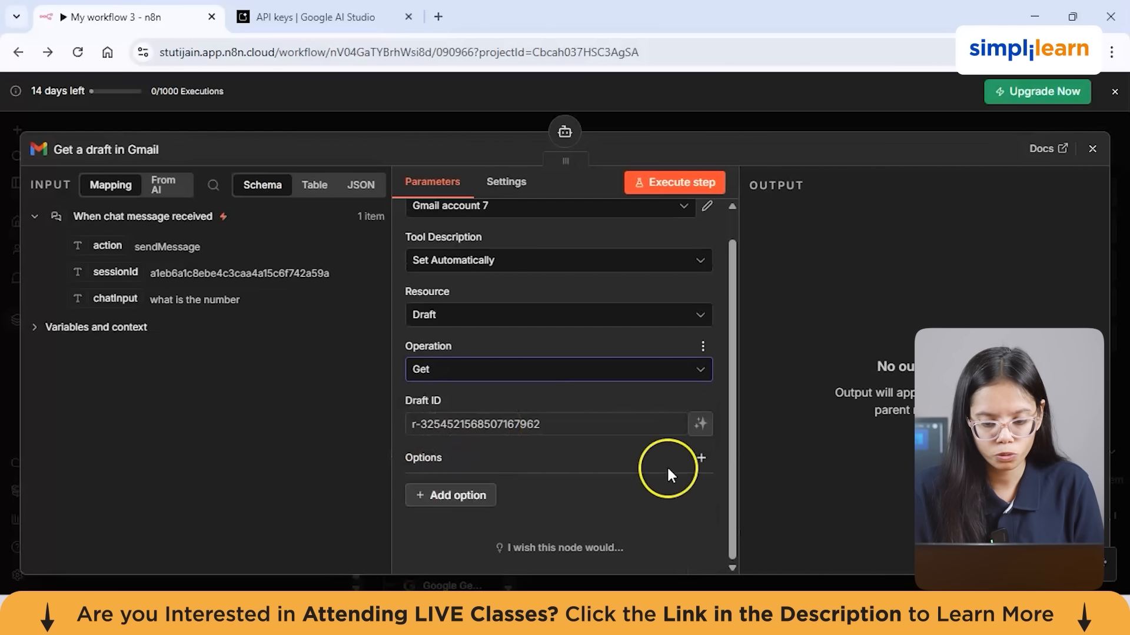
pyautogui.click(701, 458)
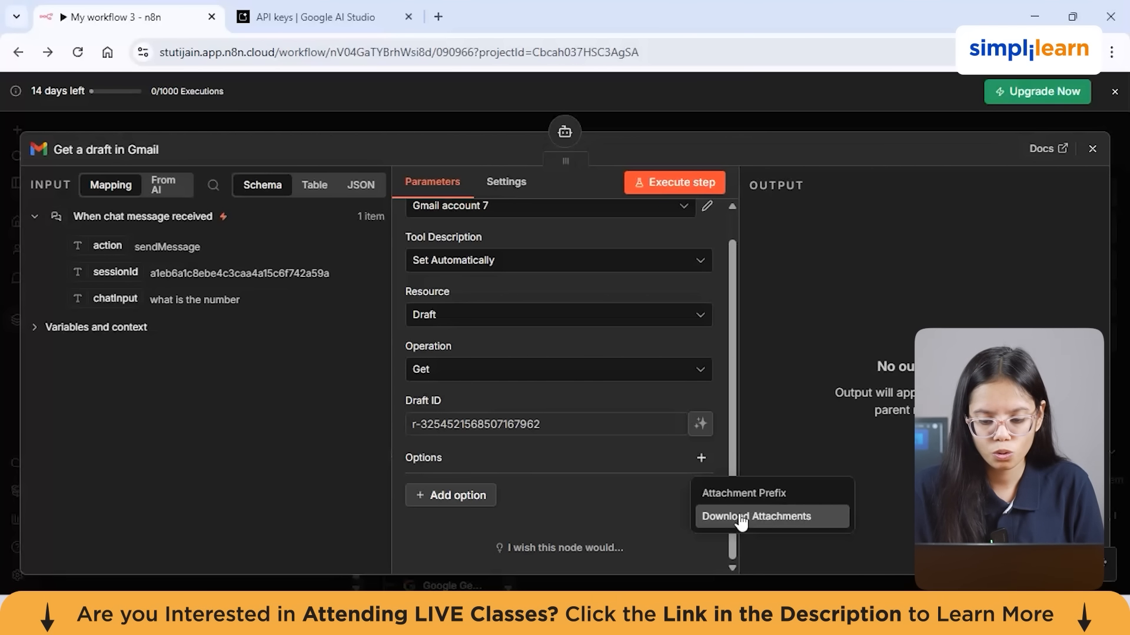
pyautogui.click(563, 461)
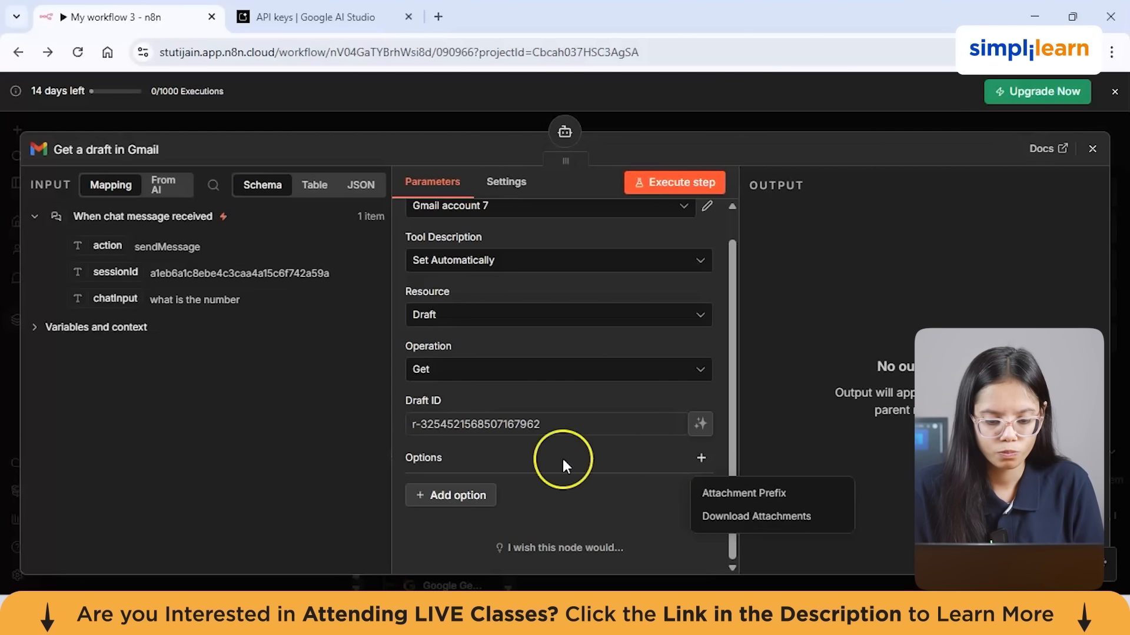
pyautogui.click(461, 493)
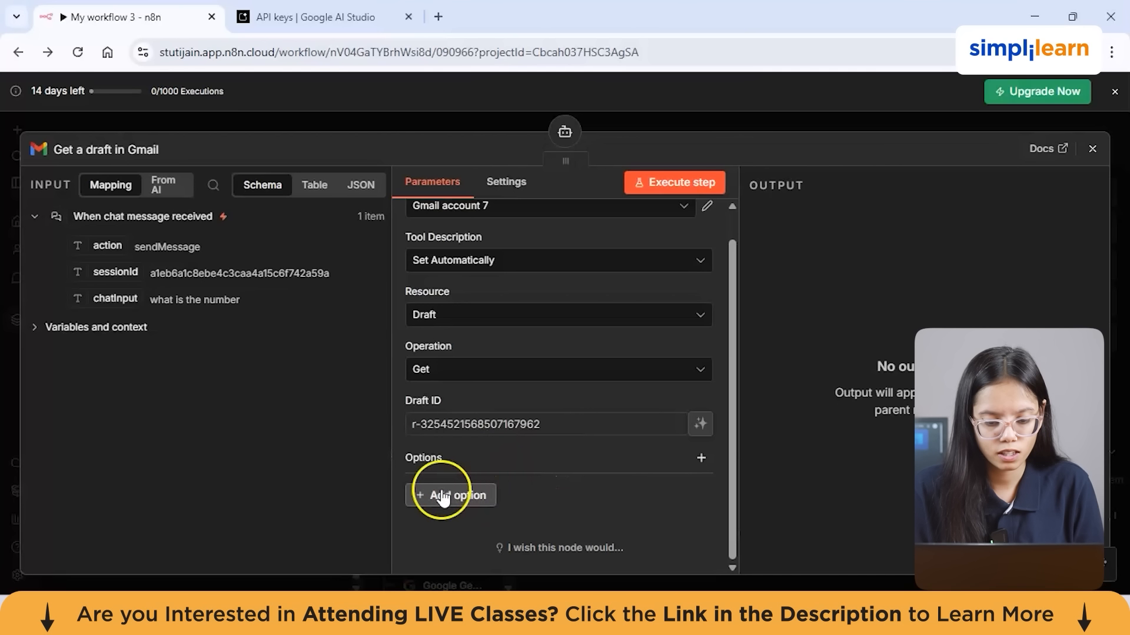
pyautogui.scroll(1, 553, 365)
# Step: Set the AI Agent's Source for Prompt to Define below and enter the prompt "Hey we are offering discounts"
pyautogui.click(564, 131)
pyautogui.click(504, 303)
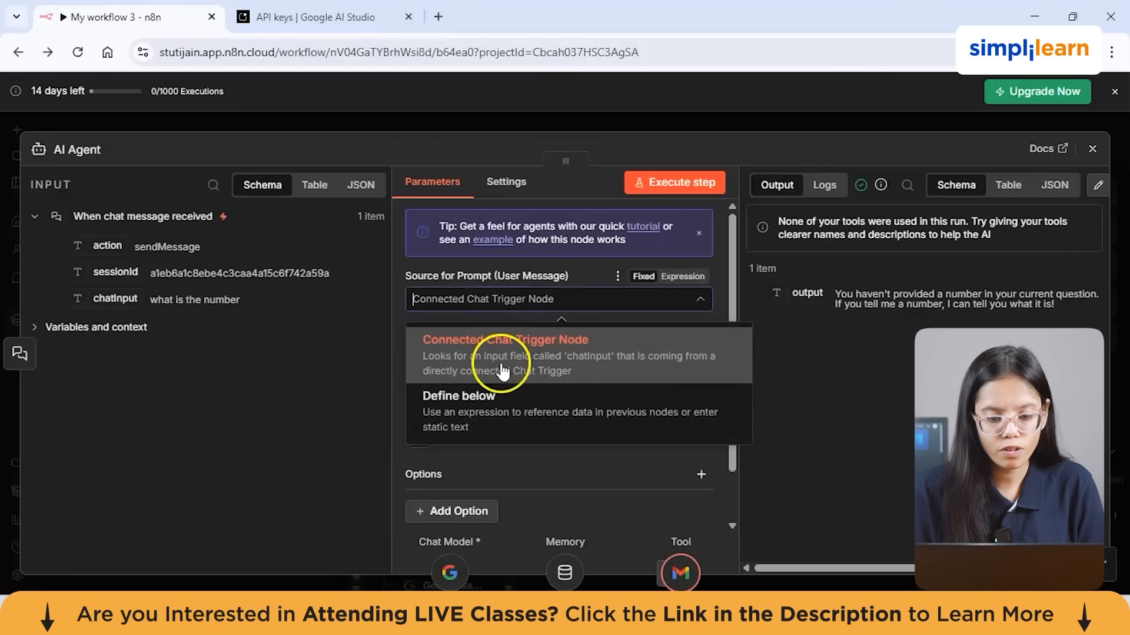
pyautogui.click(507, 403)
pyautogui.click(604, 360)
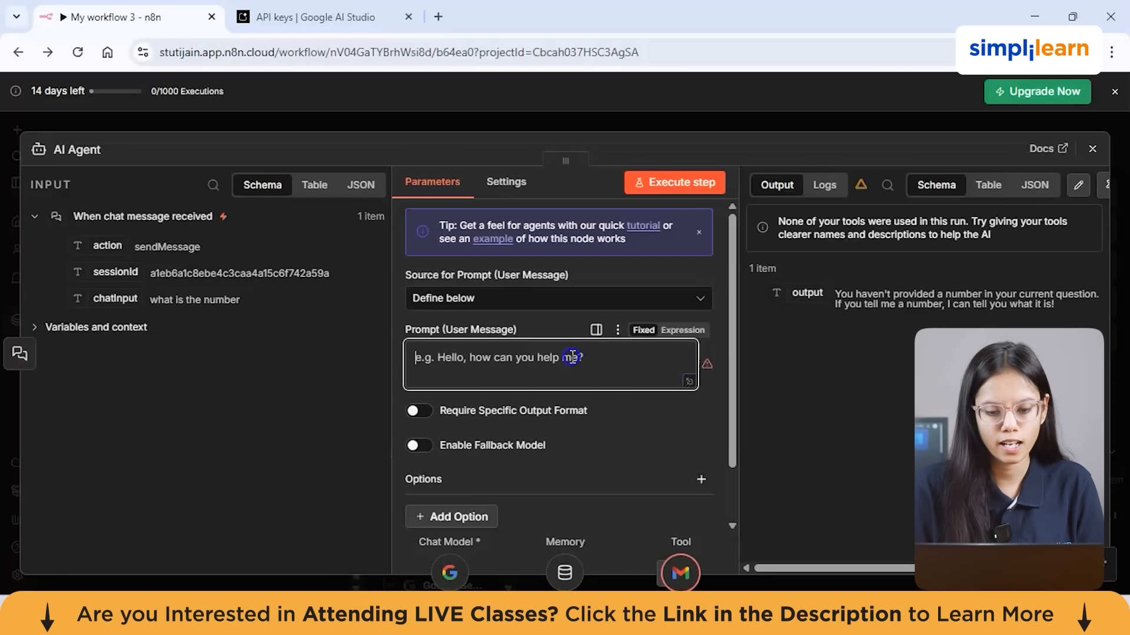
pyautogui.click(524, 356)
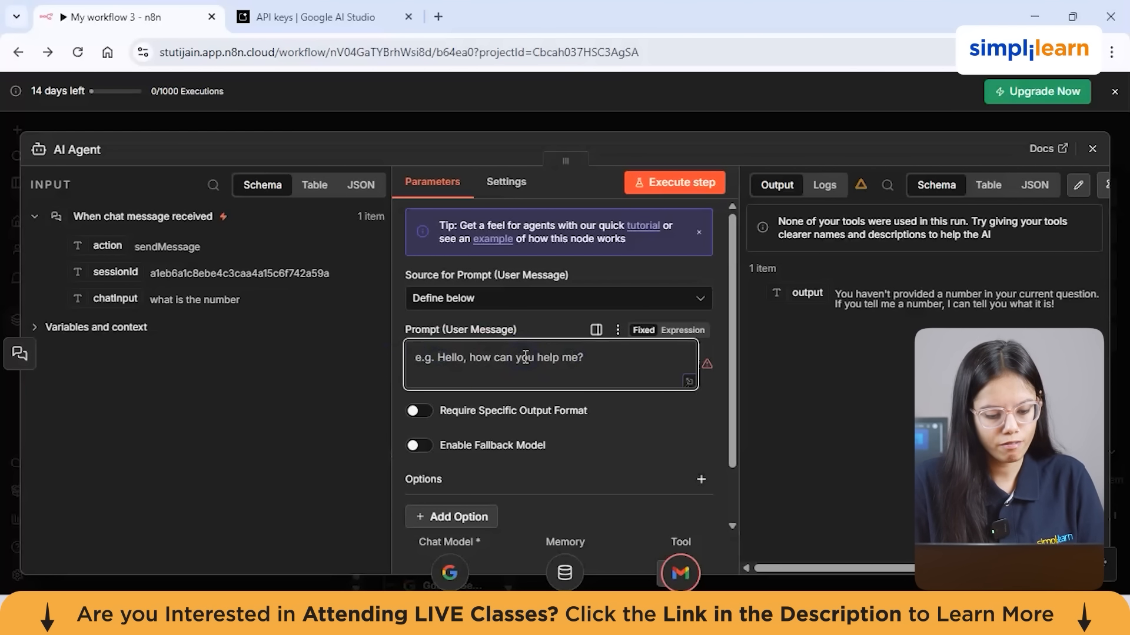
pyautogui.write('H')
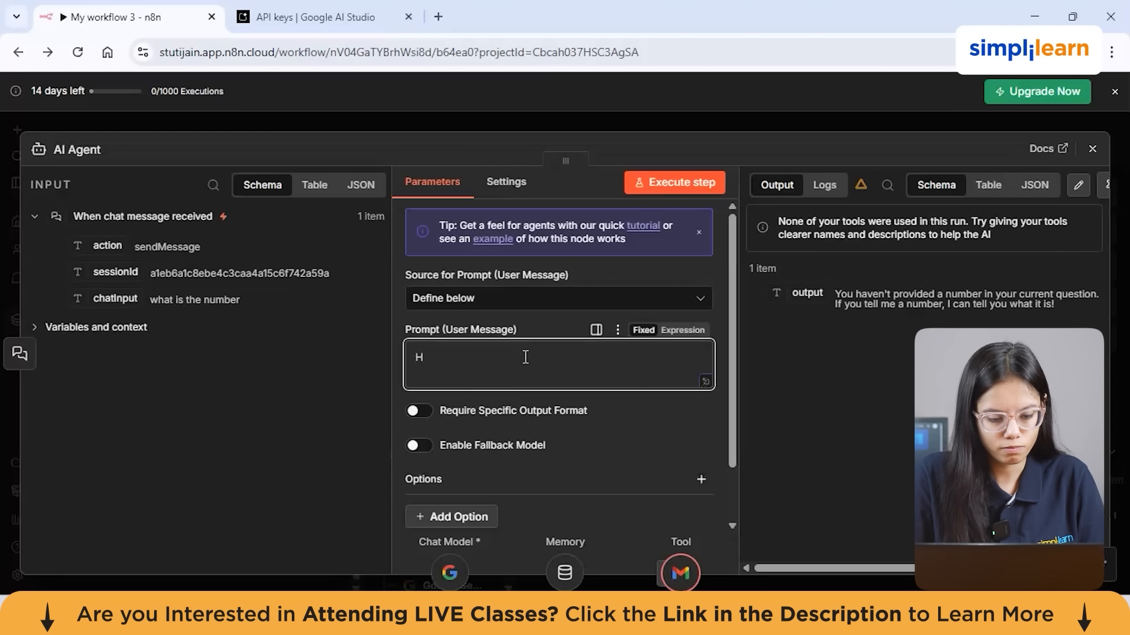
pyautogui.write('ey we are offering discounts')
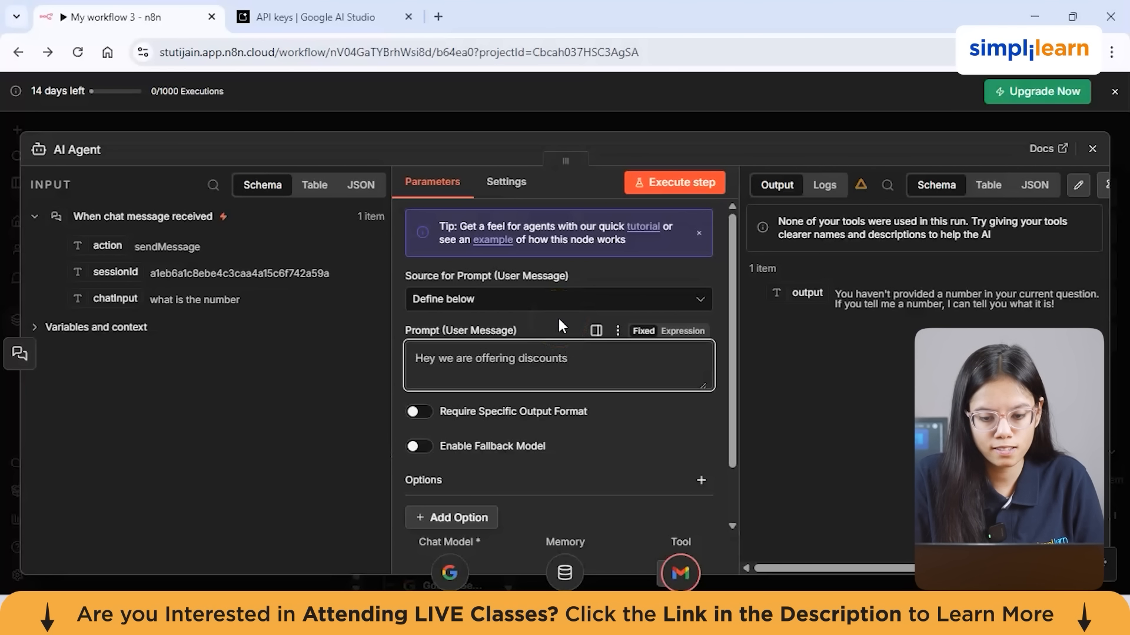
# Step: Switch the AI Agent's user message prompt from fixed text to an expression and execute the node
pyautogui.click(694, 333)
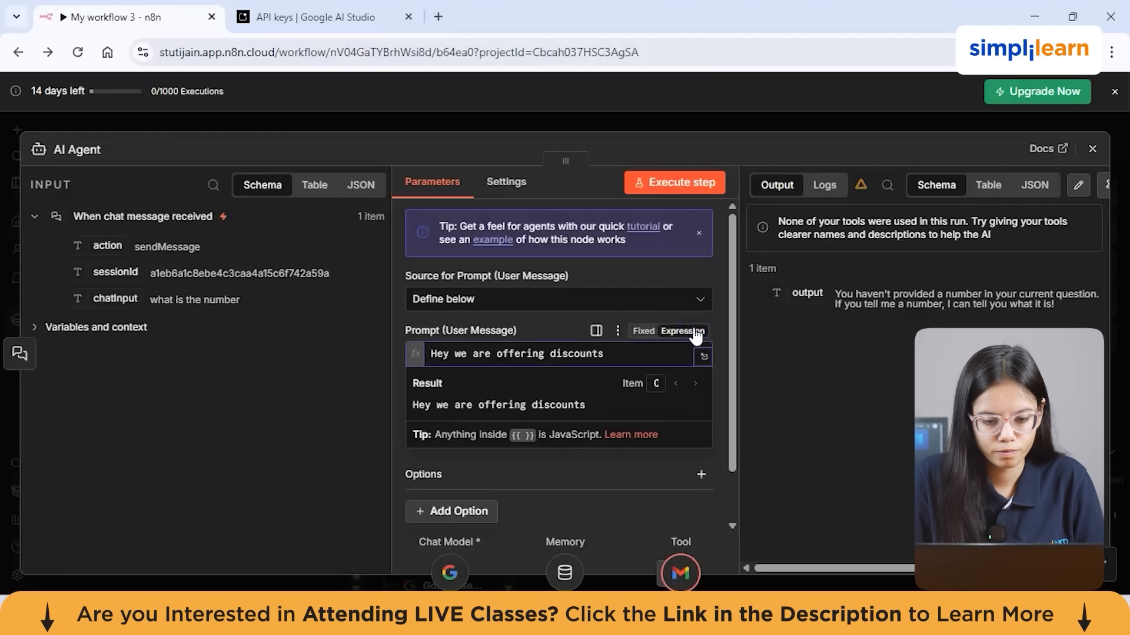
pyautogui.click(666, 184)
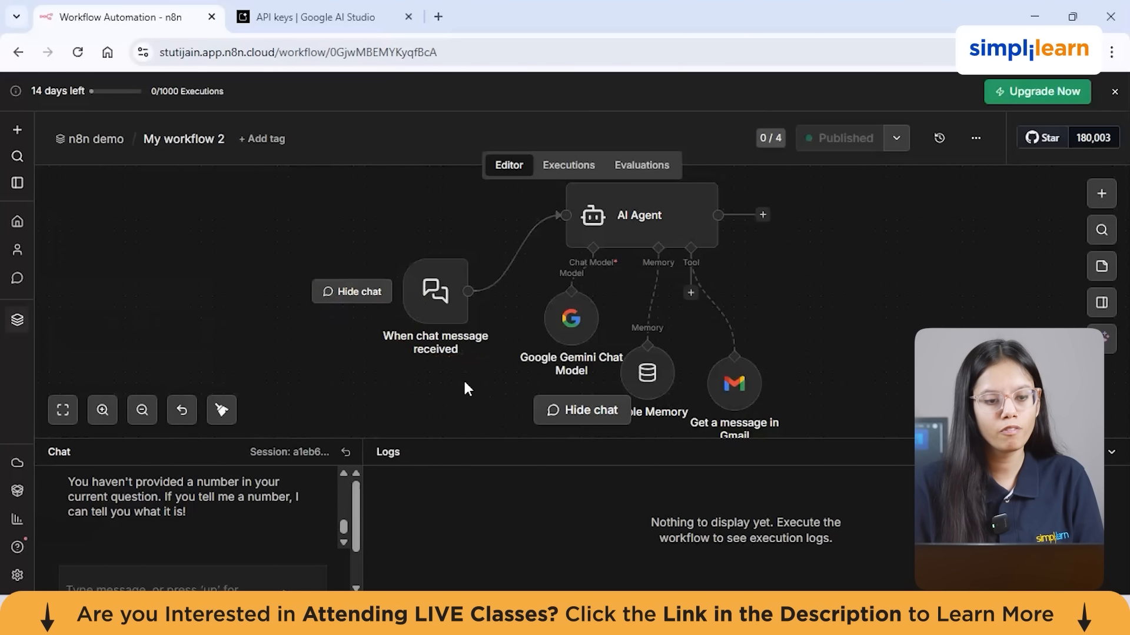
# Step: In My workflow 2, open the "Get a message in Gmail" tool node connected to the AI Agent
pyautogui.click(736, 393)
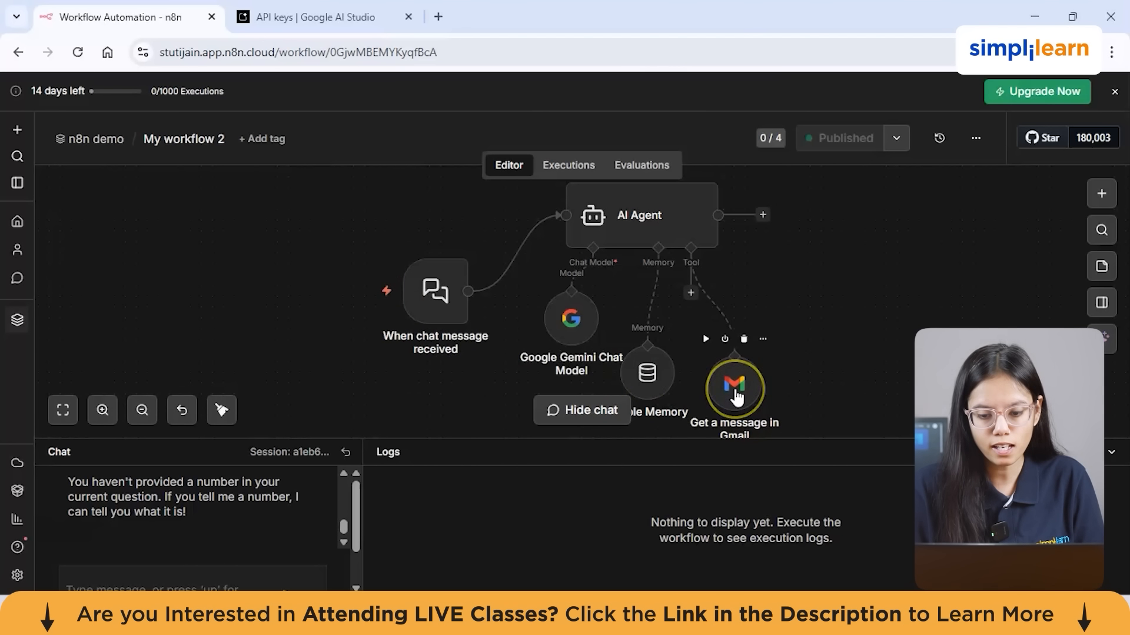
pyautogui.scroll(-1, 736, 391)
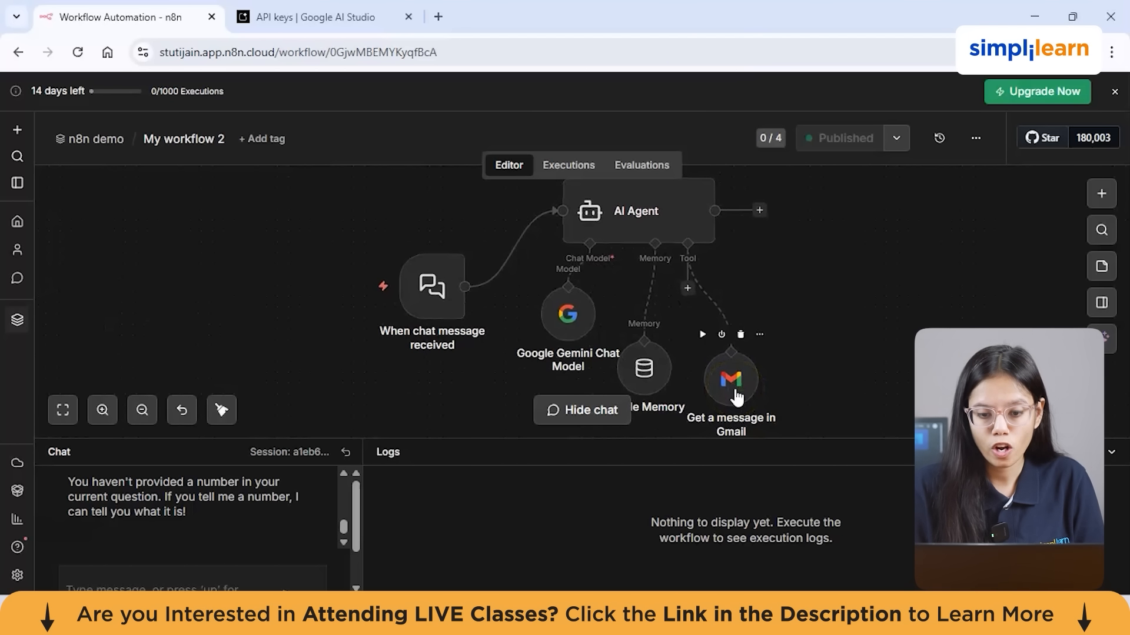
pyautogui.scroll(-1, 737, 397)
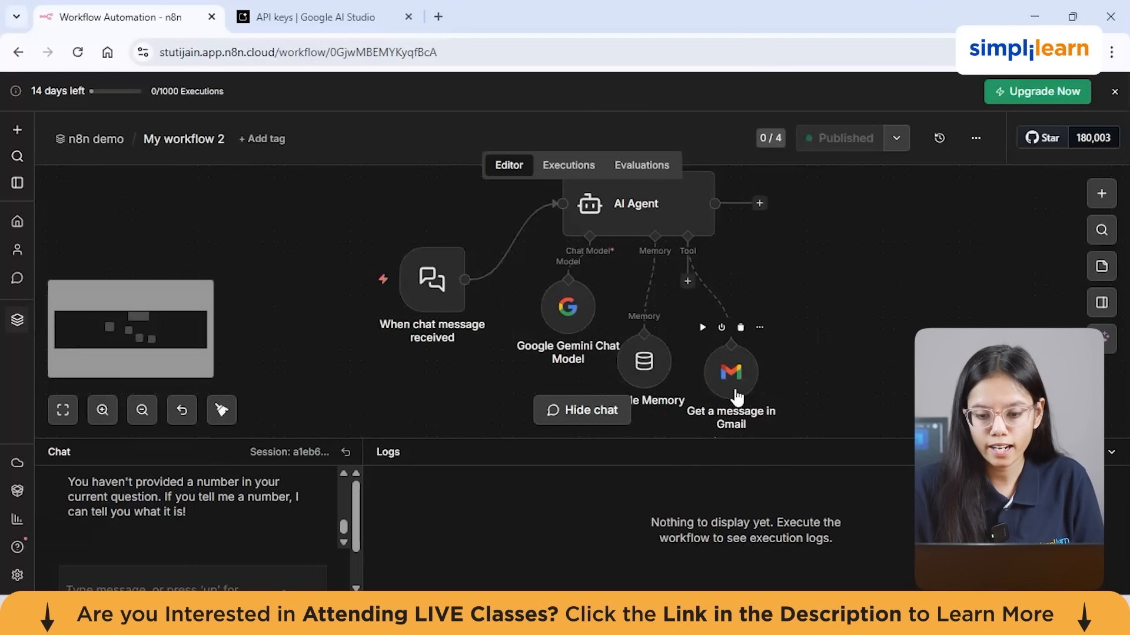
pyautogui.scroll(-1, 737, 398)
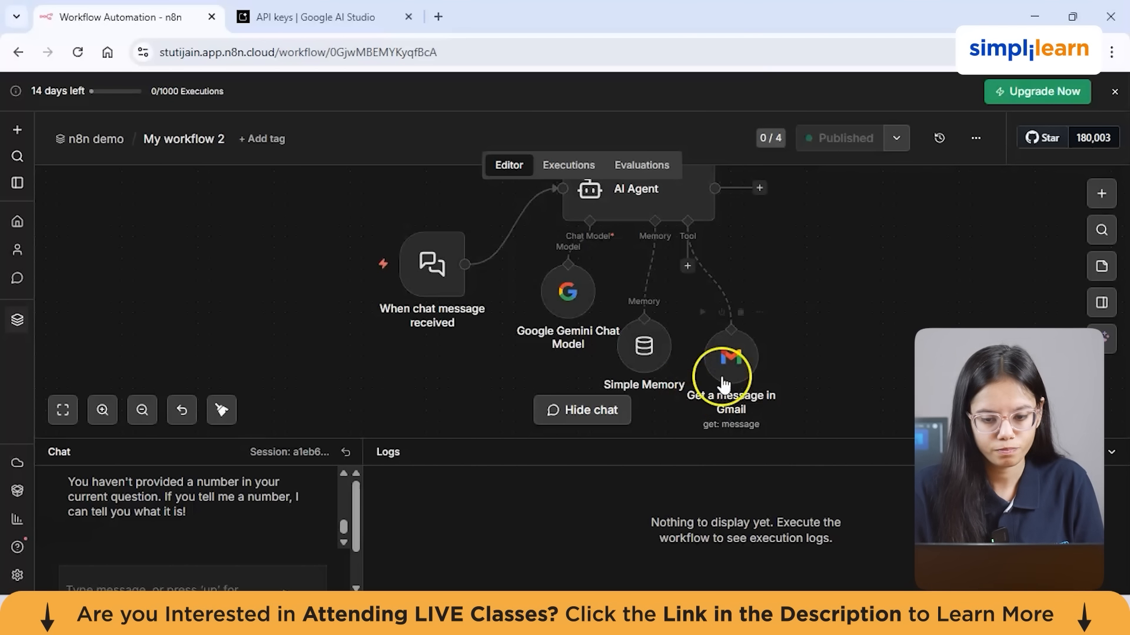
pyautogui.click(732, 363)
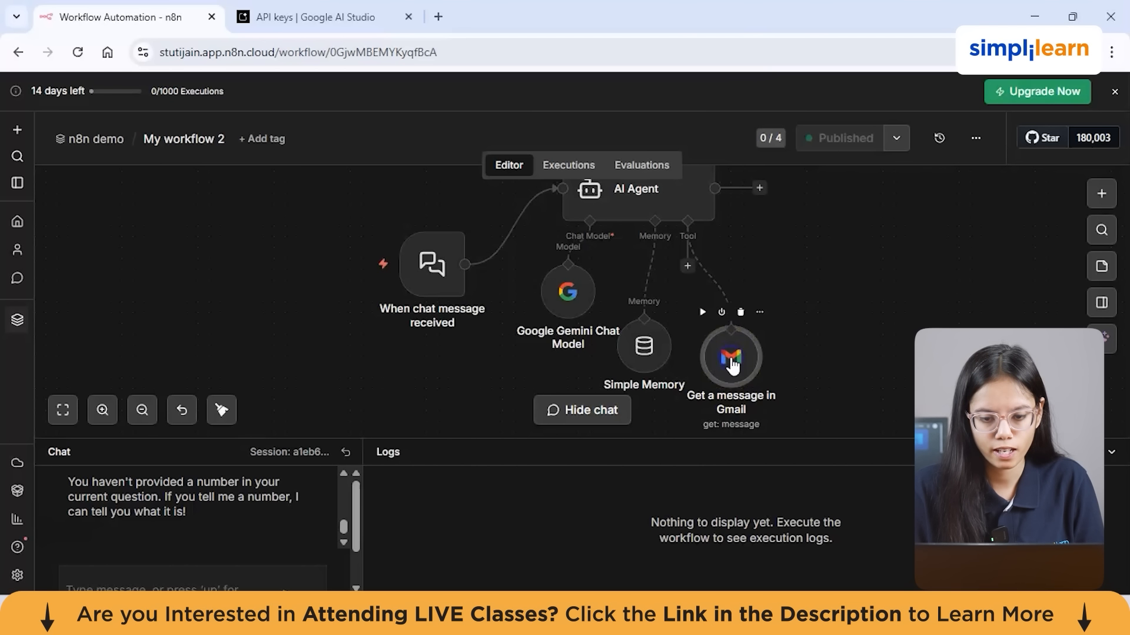
pyautogui.doubleClick(732, 363)
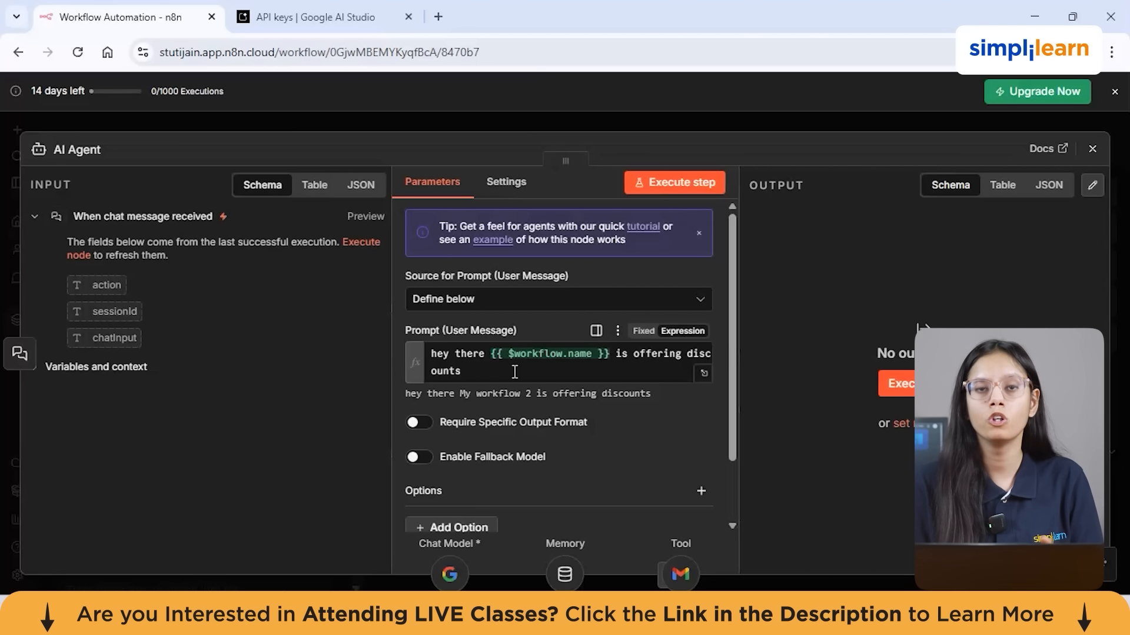
# Step: Check which additional options the AI Agent node offers without adding any, and return to the workflow canvas
pyautogui.scroll(-2, 488, 412)
pyautogui.click(457, 453)
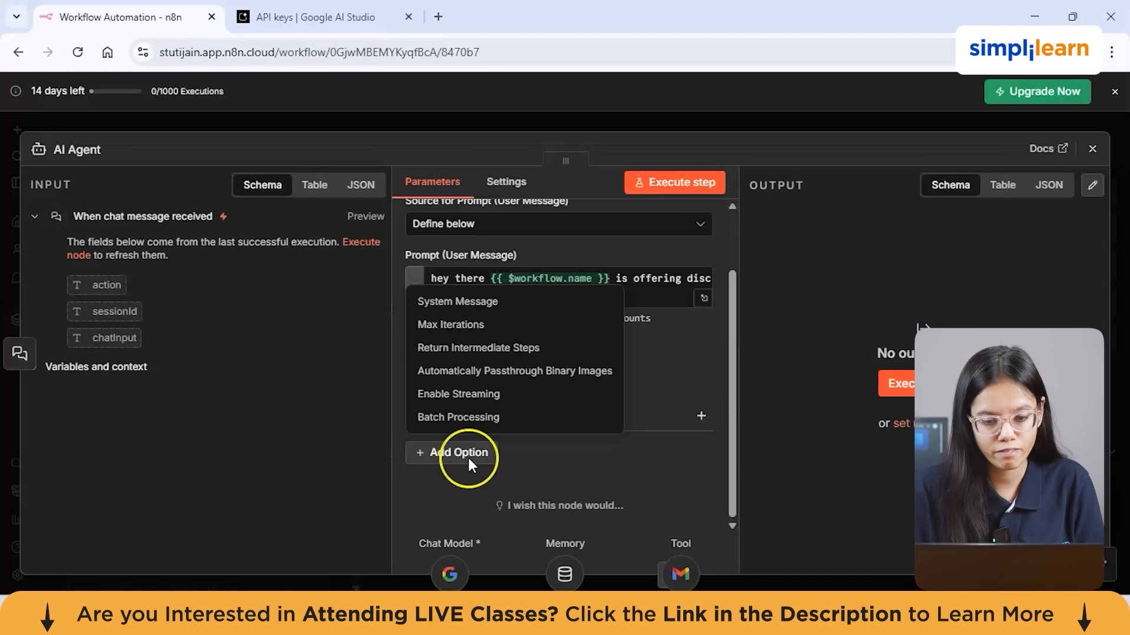
pyautogui.click(652, 414)
pyautogui.press('Escape')
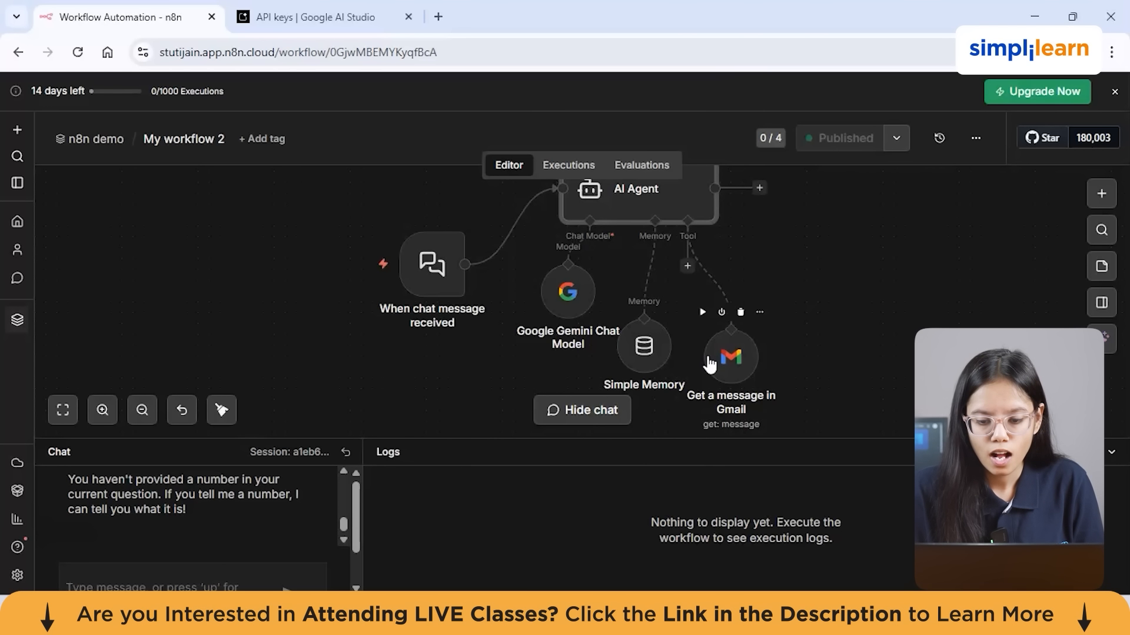
pyautogui.click(745, 361)
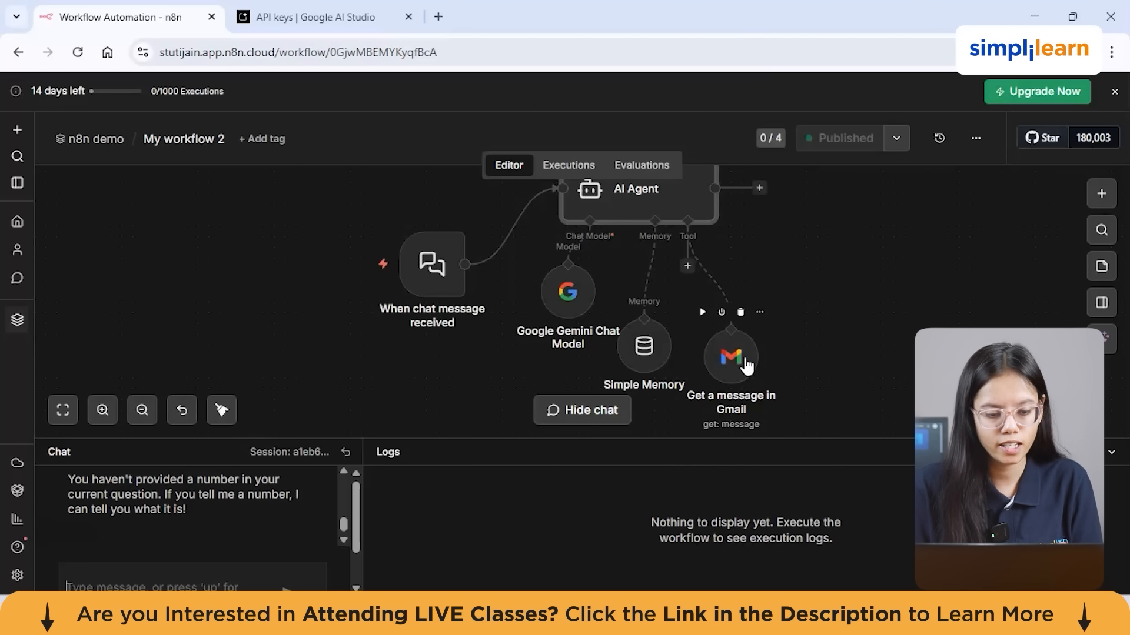
pyautogui.click(136, 517)
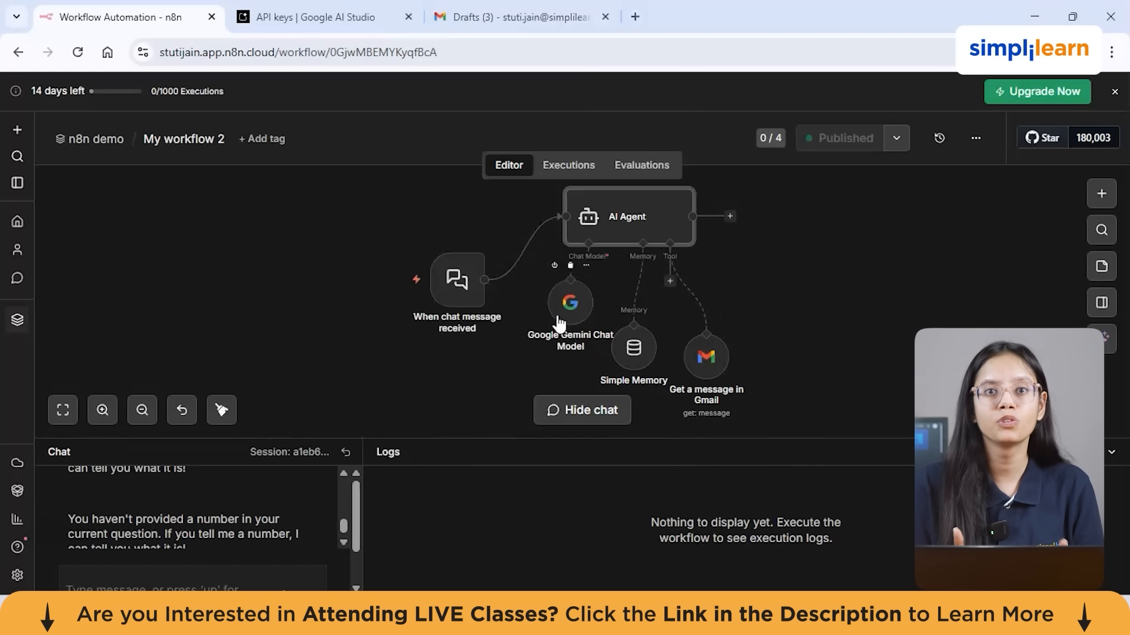
# Step: Open the n8n upgrade page and compare the prices, execution limits and included features of the Starter, Pro and Enterprise plans
pyautogui.click(1031, 94)
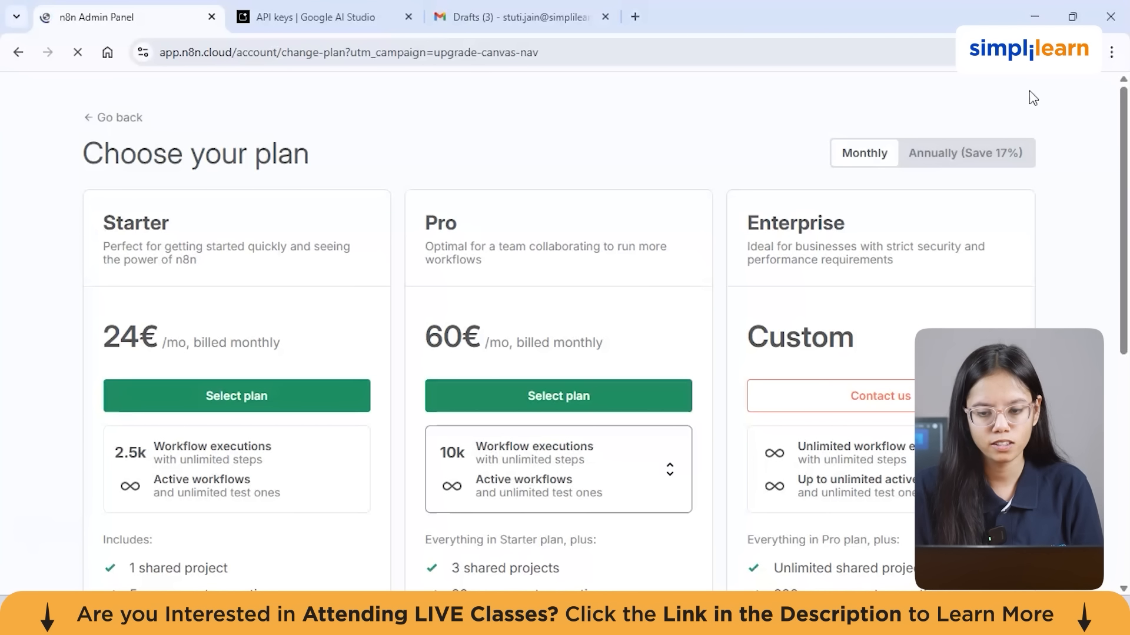
pyautogui.scroll(-1, 246, 462)
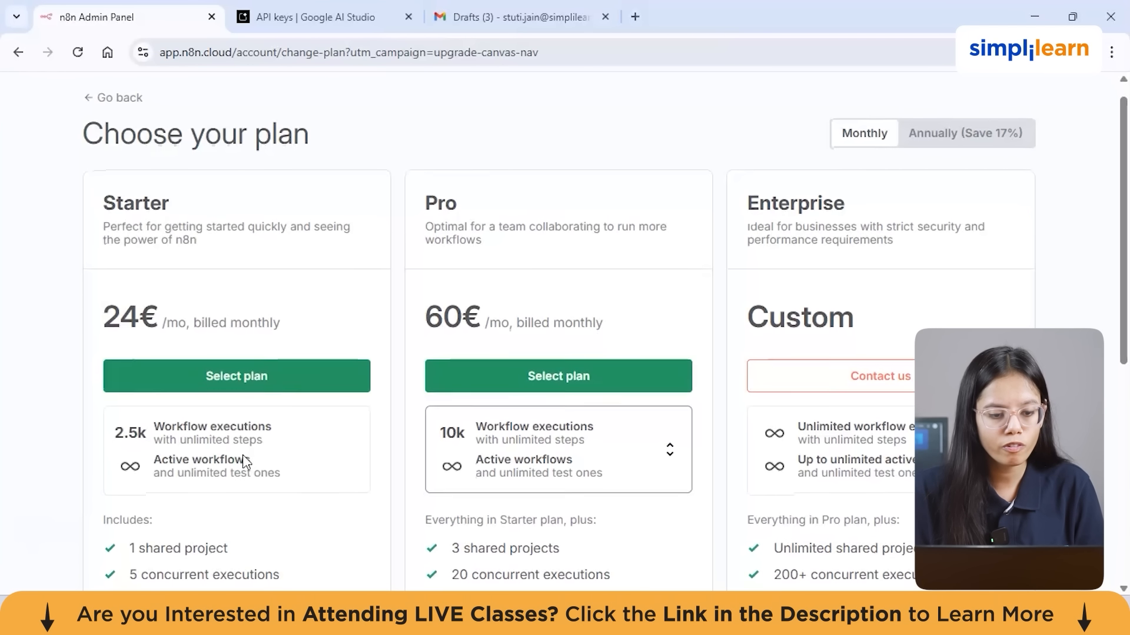
pyautogui.scroll(-1, 246, 462)
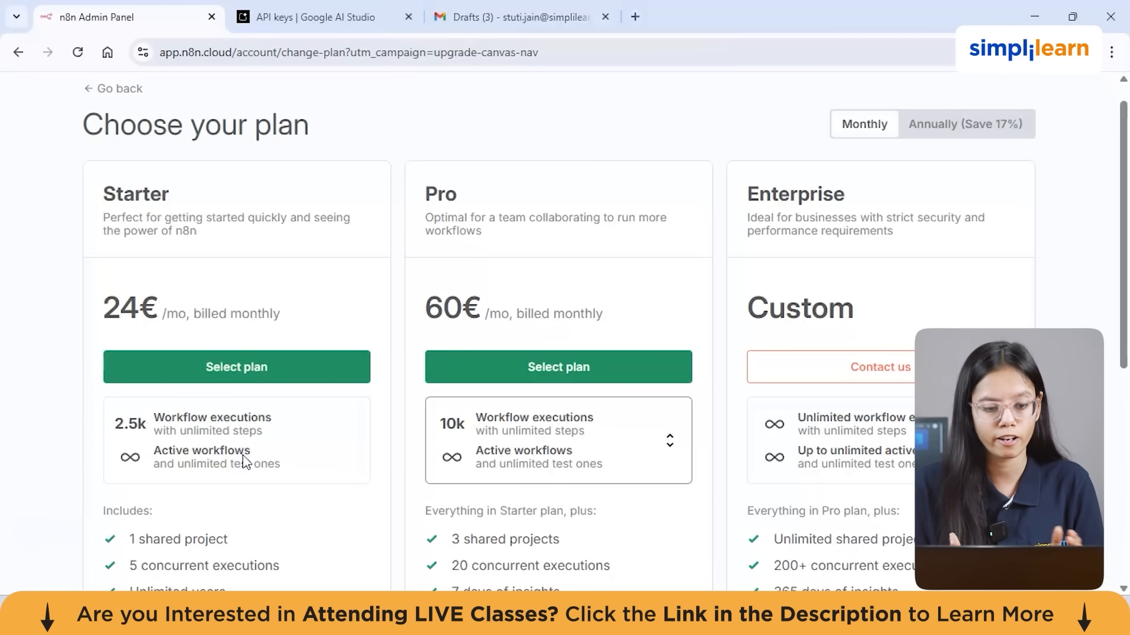
pyautogui.scroll(-3, 243, 462)
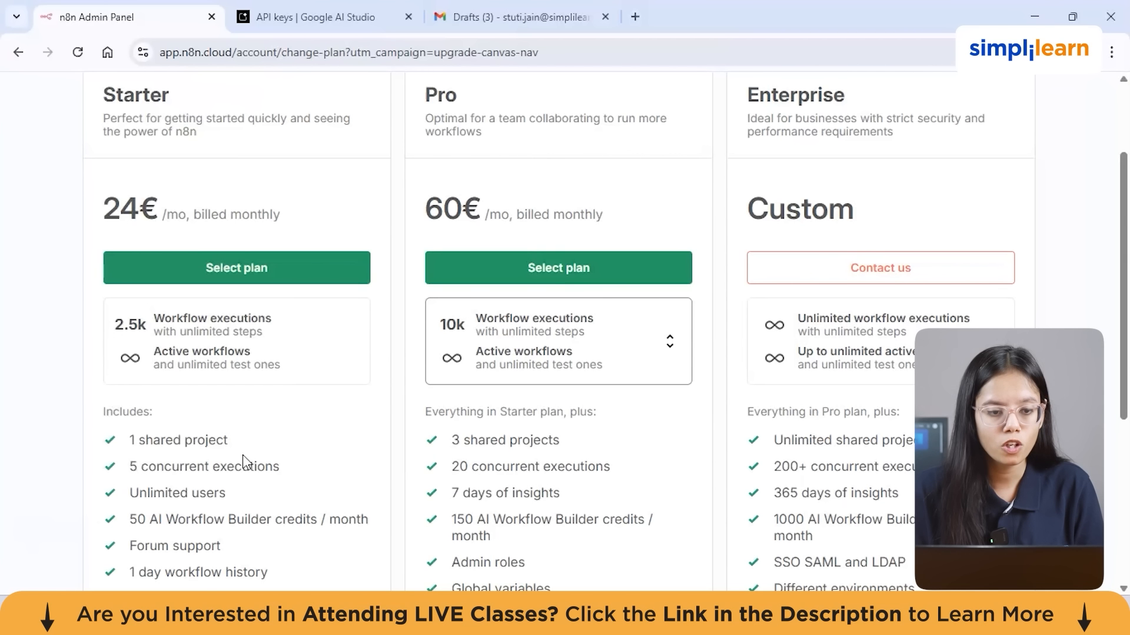
pyautogui.scroll(-1, 243, 455)
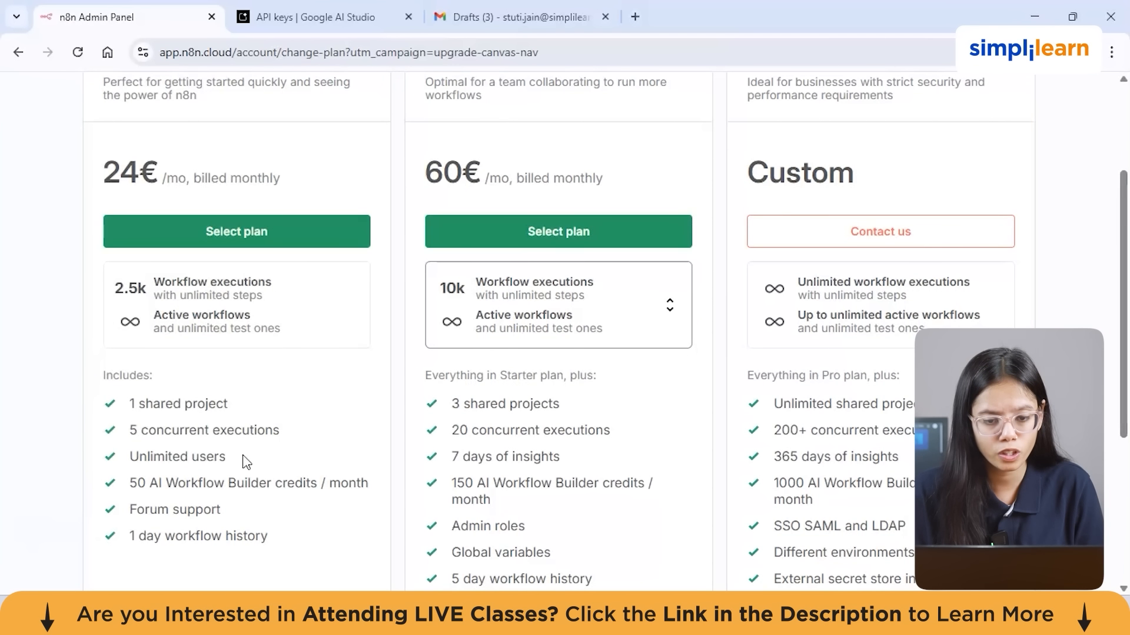
pyautogui.scroll(5, 247, 462)
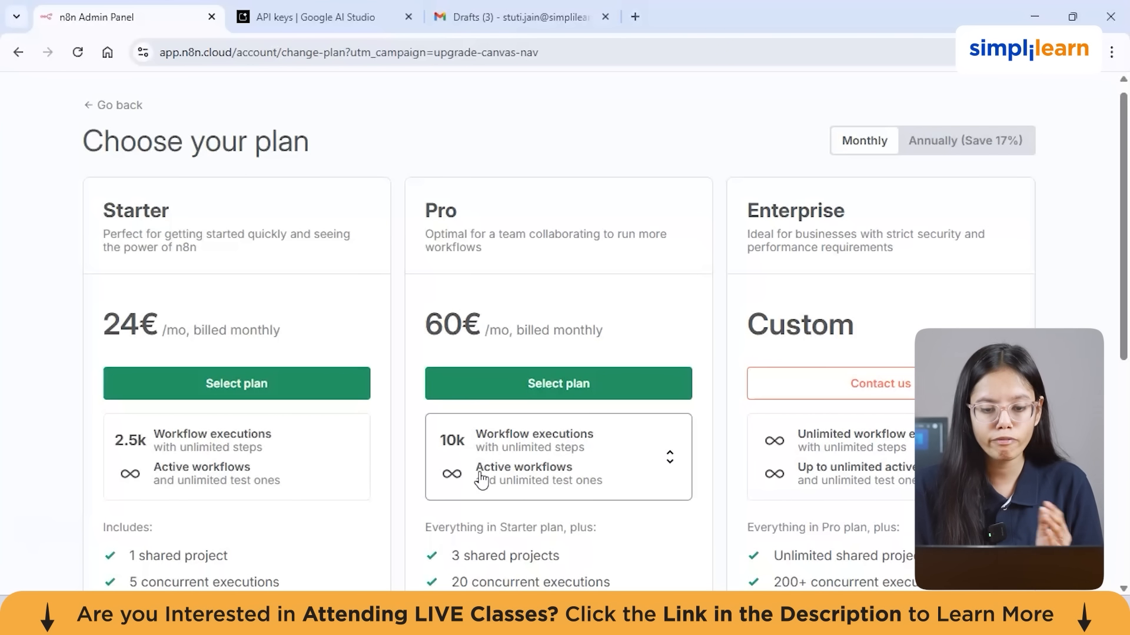
pyautogui.scroll(-1, 481, 480)
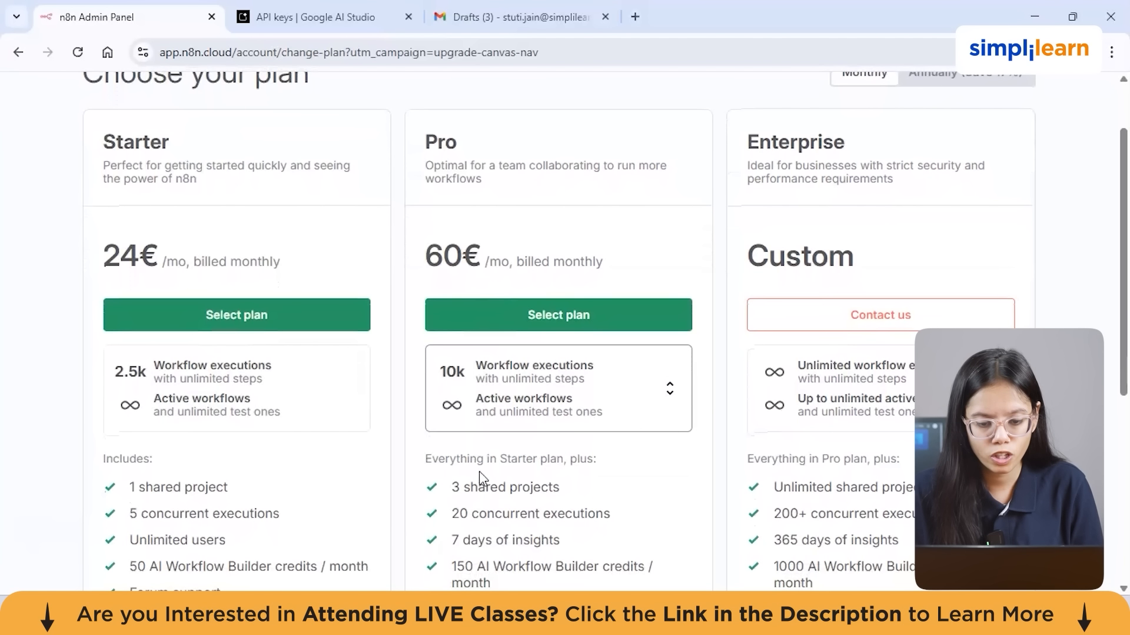
pyautogui.scroll(-1, 479, 472)
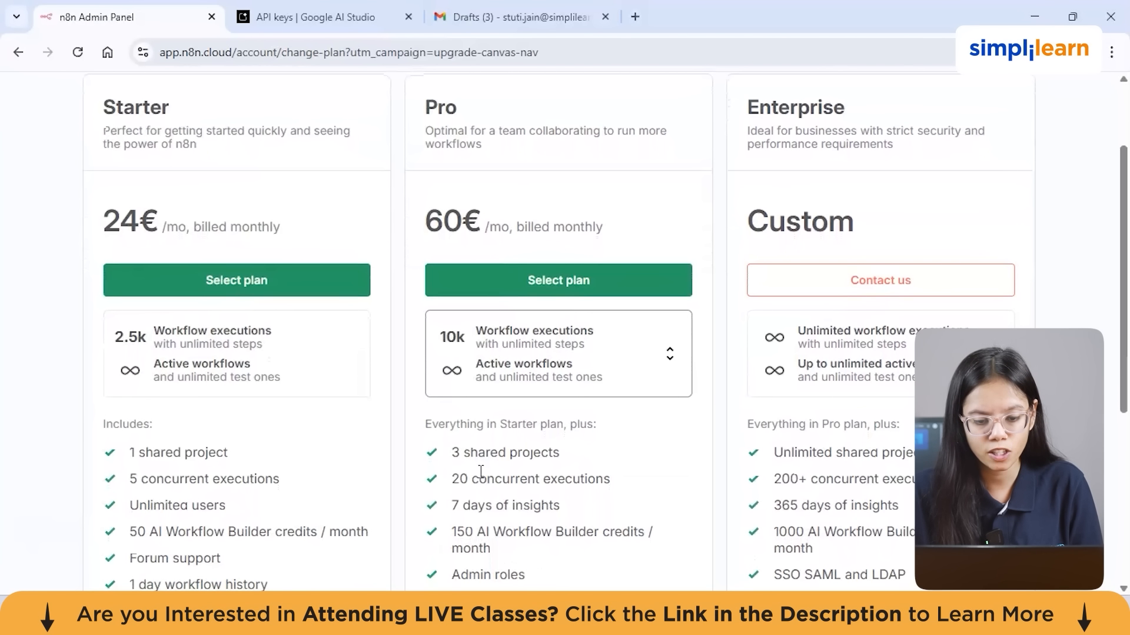
pyautogui.scroll(-1, 482, 472)
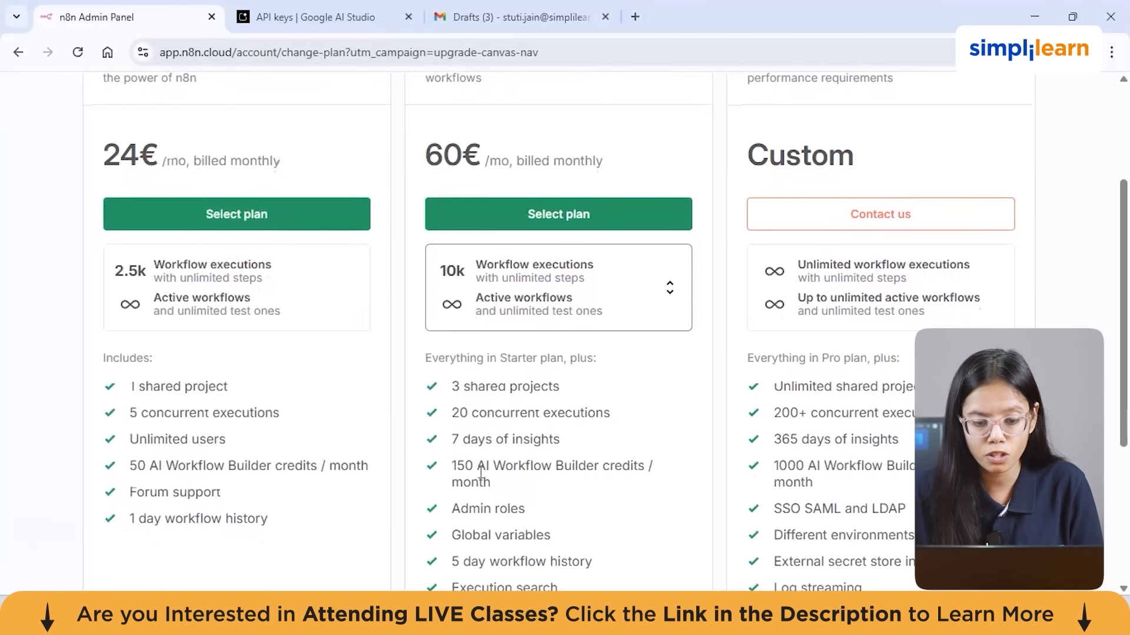
pyautogui.scroll(3, 482, 474)
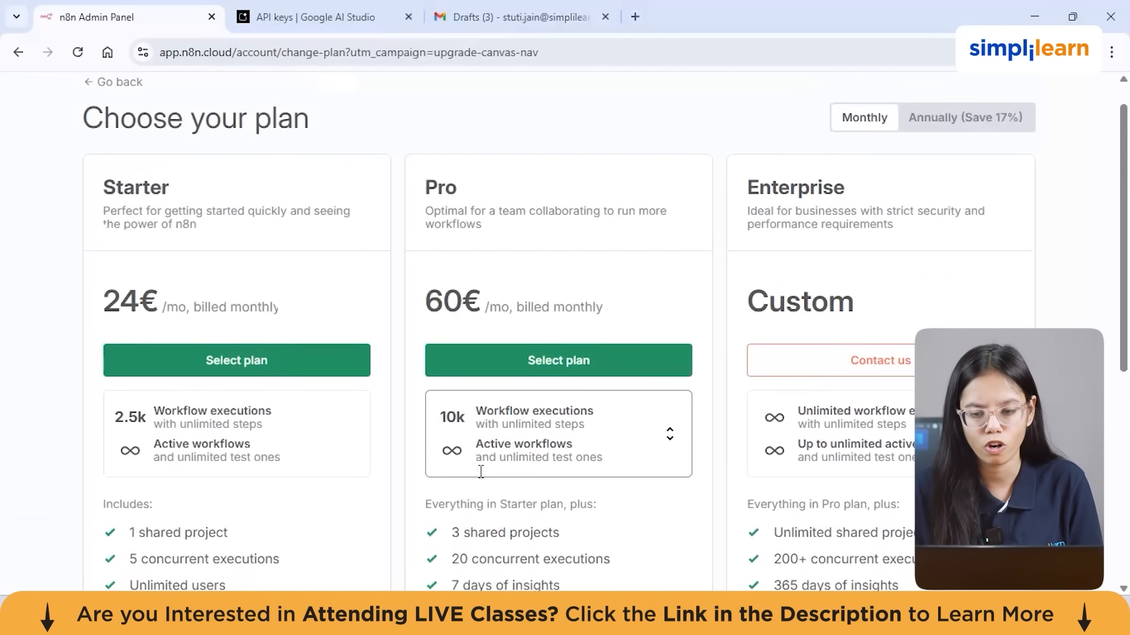